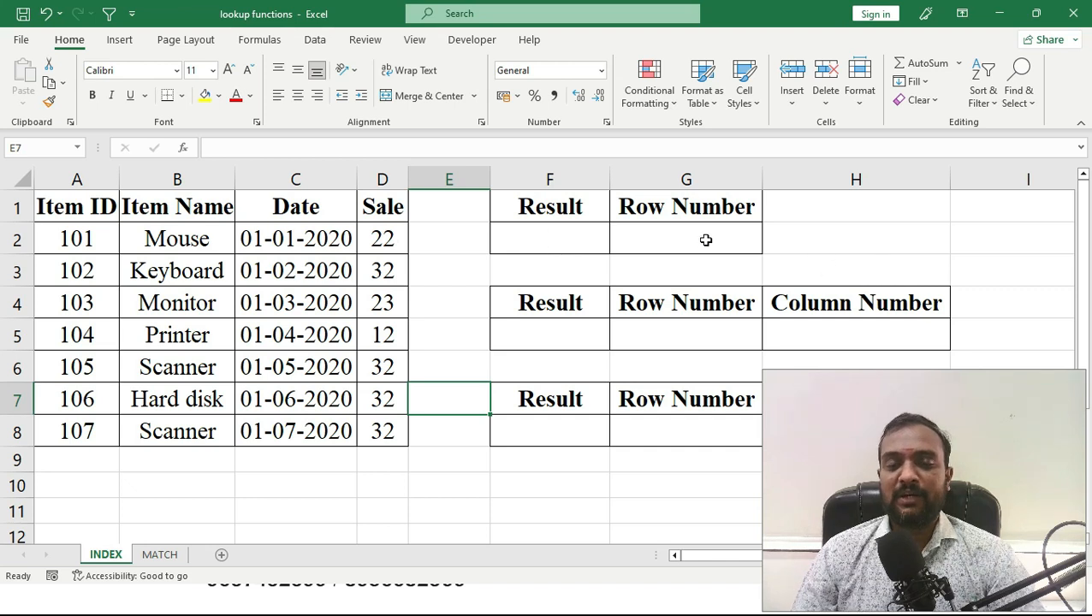
{"action": "left_click", "coordinate": [743, 233]}
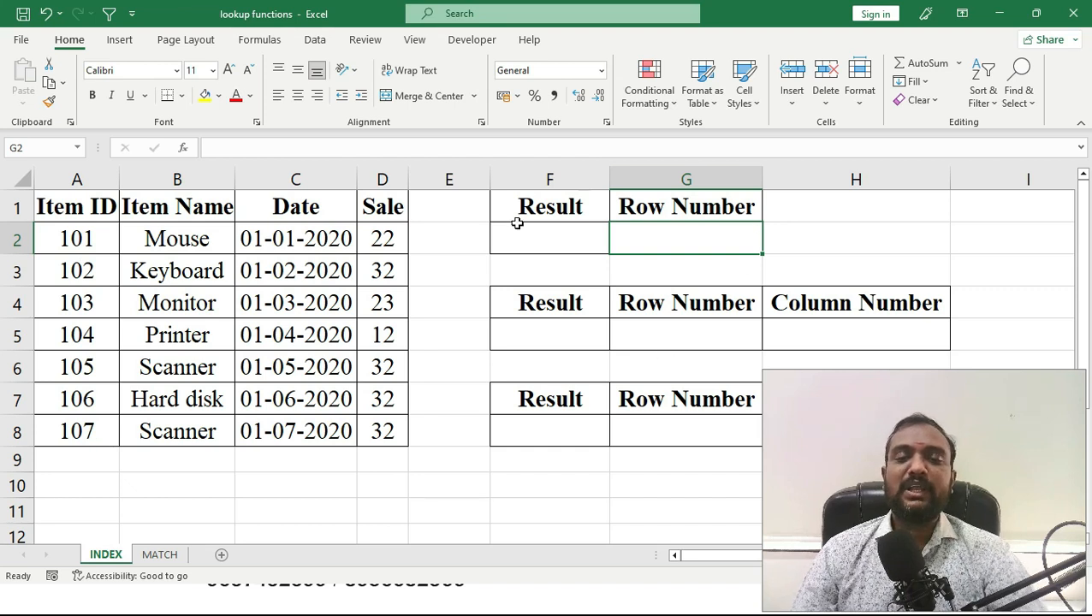
{"action": "left_click", "coordinate": [548, 216]}
{"action": "left_click", "coordinate": [566, 248]}
{"action": "left_click", "coordinate": [704, 244]}
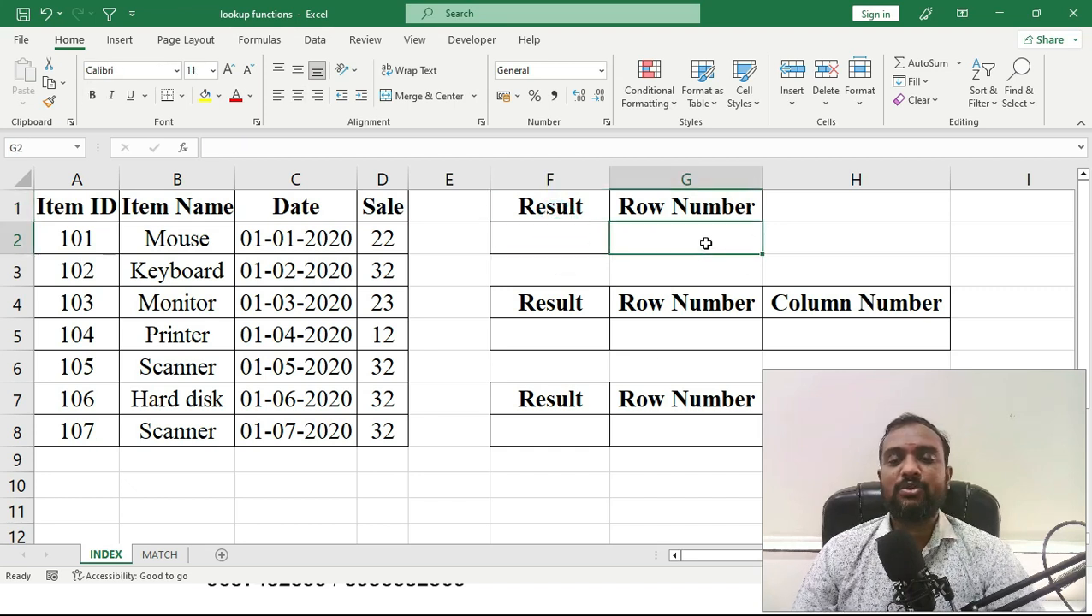
{"action": "left_click", "coordinate": [724, 205]}
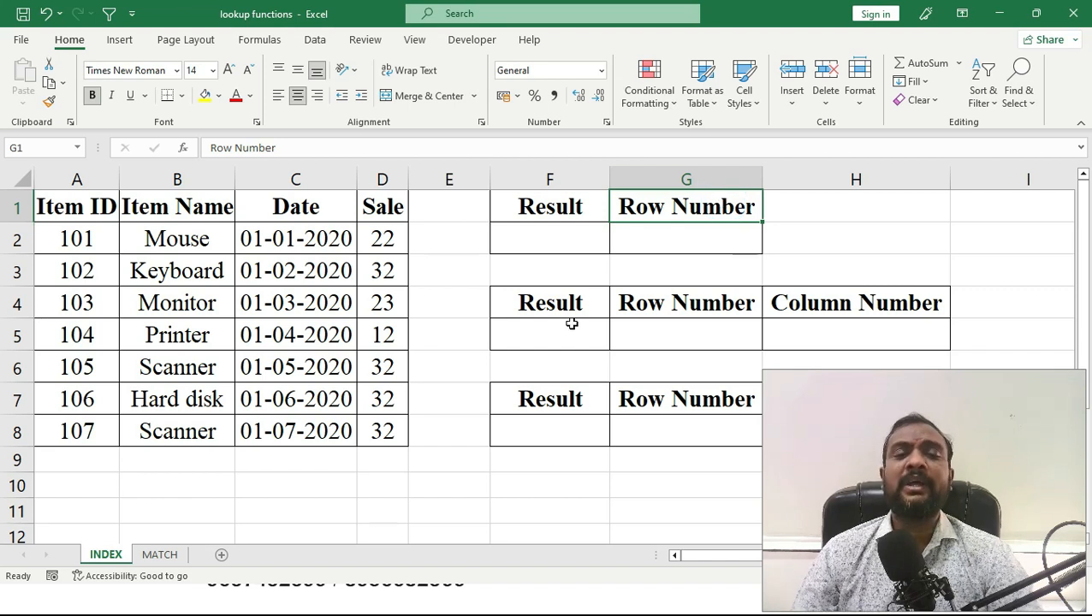
Enter the formula =INDEX(B2:B8,G2) in cell F2 to return an item name by its row number
{"action": "left_click", "coordinate": [515, 244]}
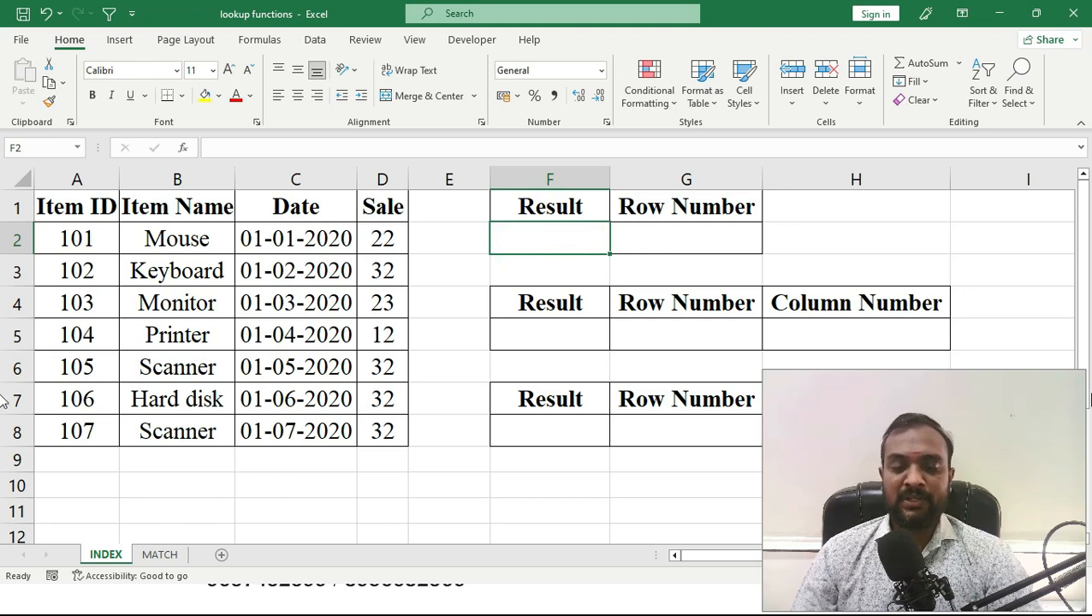
{"action": "type", "text": "="}
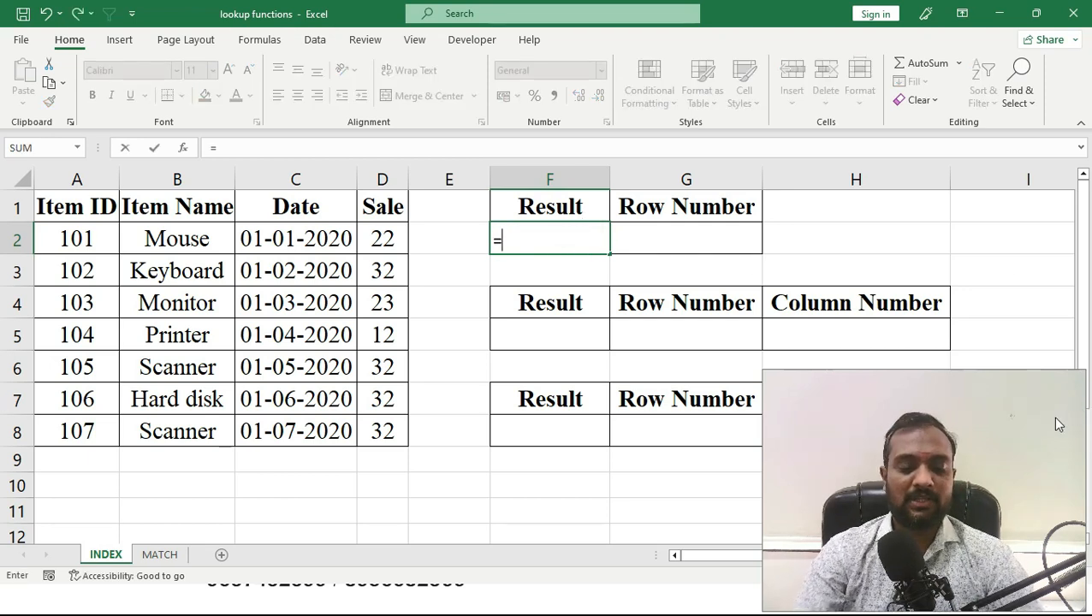
{"action": "type", "text": "index("}
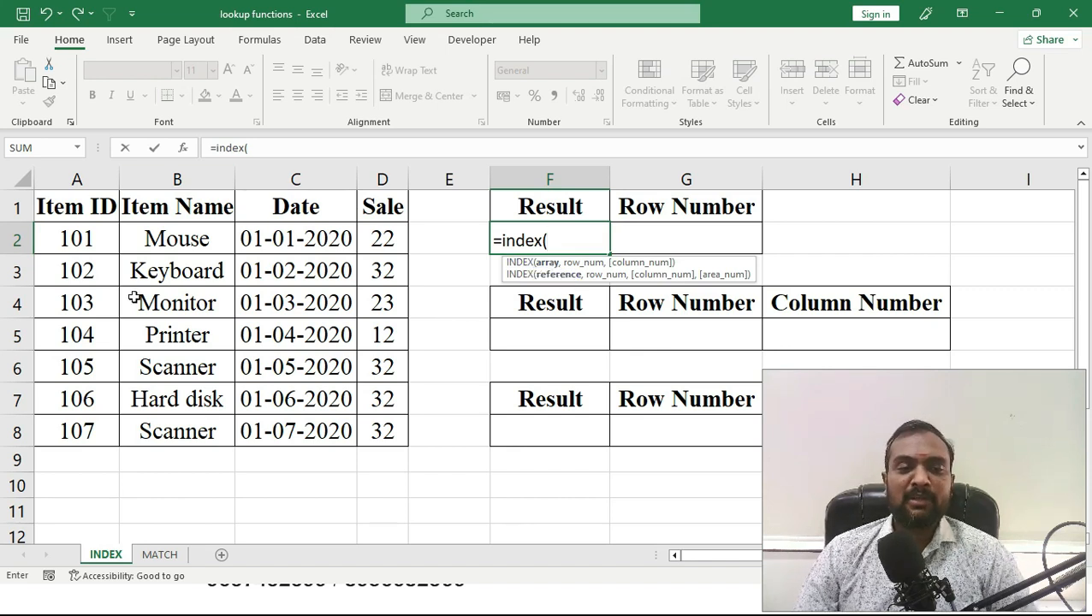
{"action": "left_click_drag", "start_coordinate": [150, 227], "coordinate": [154, 424]}
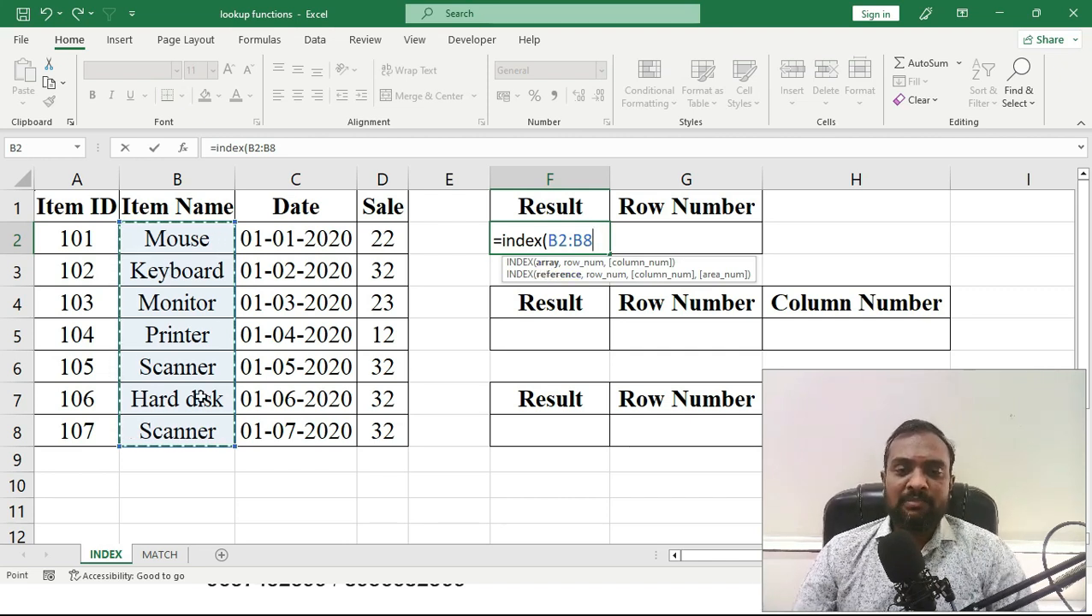
{"action": "type", "text": ","}
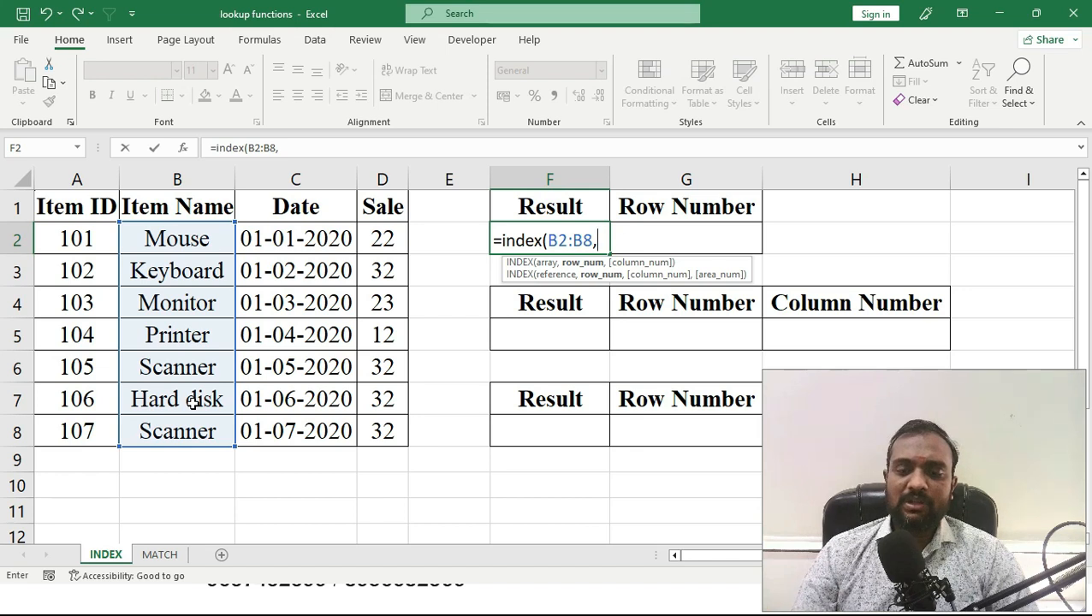
{"action": "type", "text": "2"}
{"action": "key", "text": "BackSpace"}
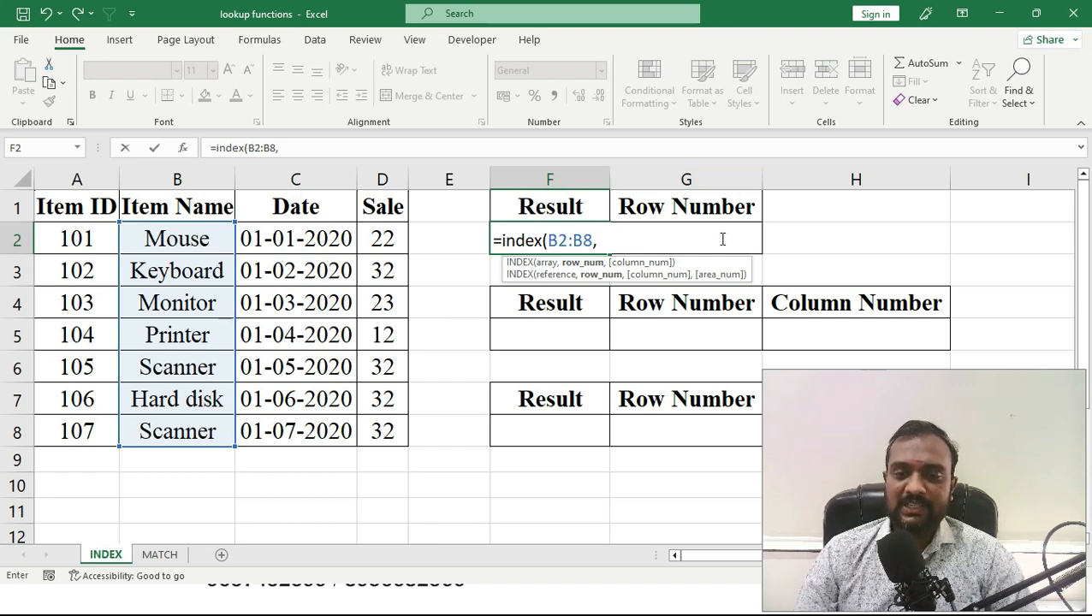
{"action": "type", "text": "G"}
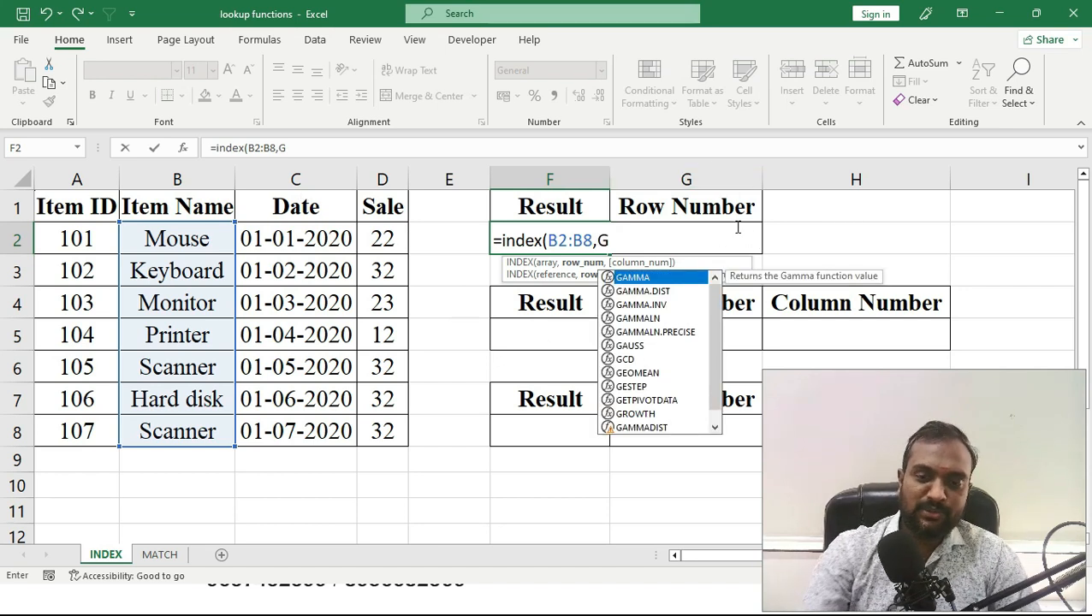
{"action": "type", "text": "2)"}
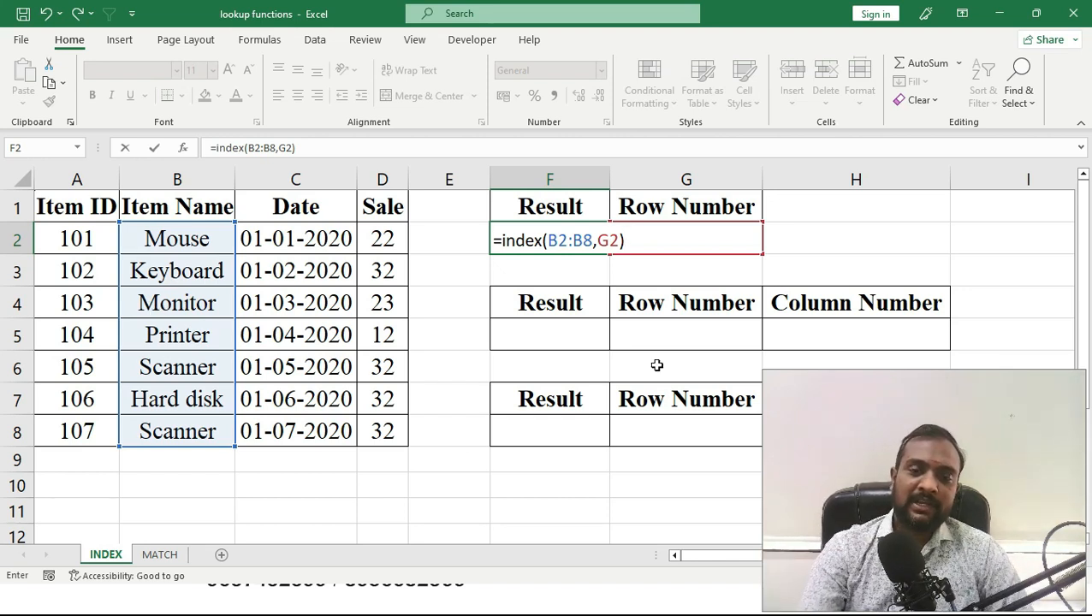
{"action": "key", "text": "Return"}
{"action": "key", "text": "Up"}
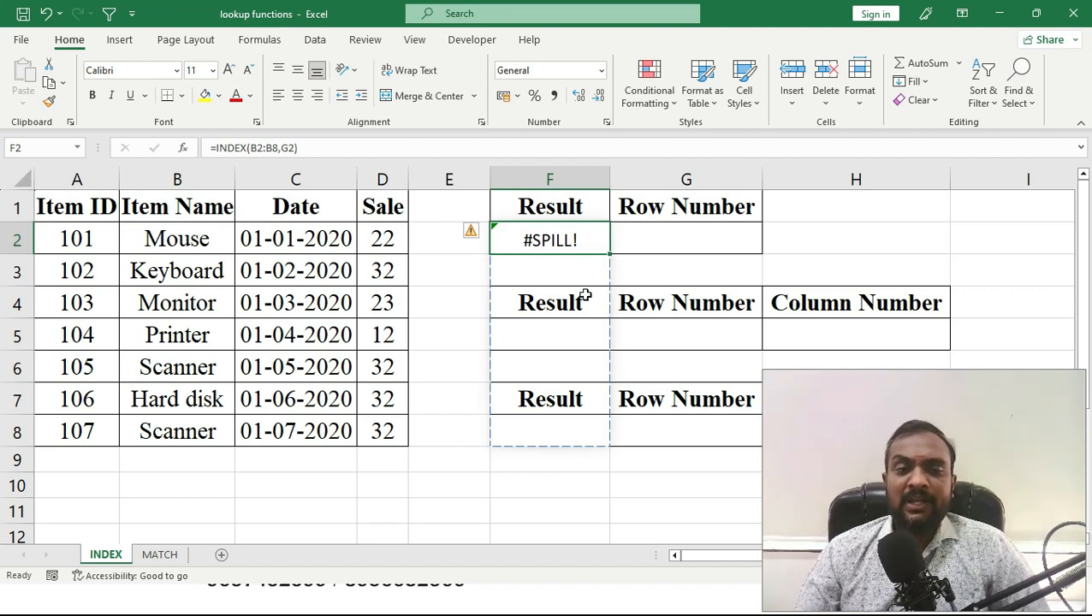
Enter row number 1 in cell G2 to test the INDEX formula
{"action": "left_click", "coordinate": [702, 245]}
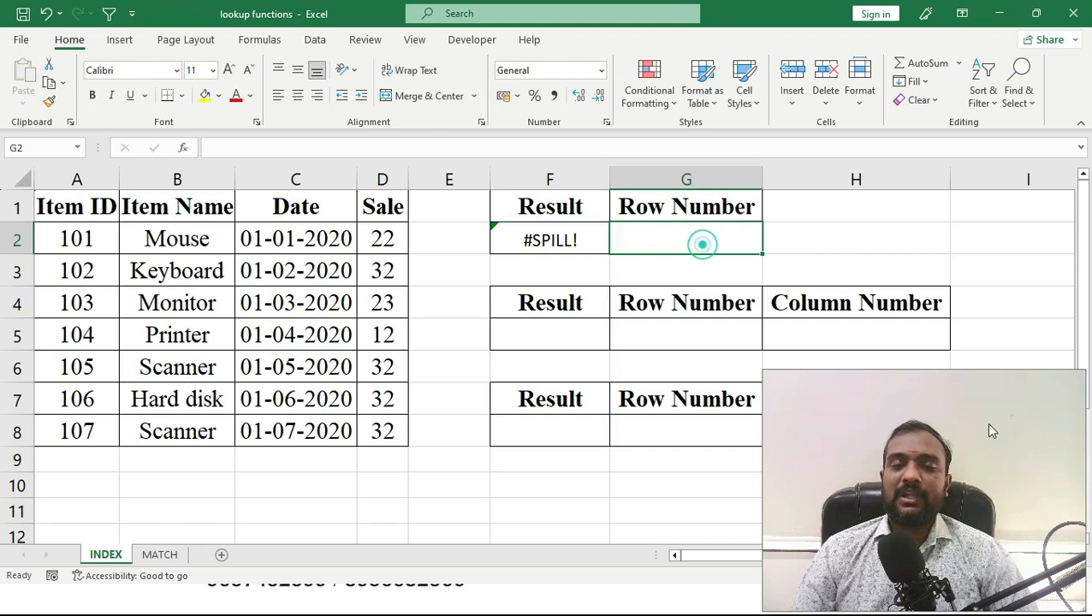
{"action": "type", "text": "1"}
{"action": "key", "text": "Return"}
{"action": "key", "text": "Up"}
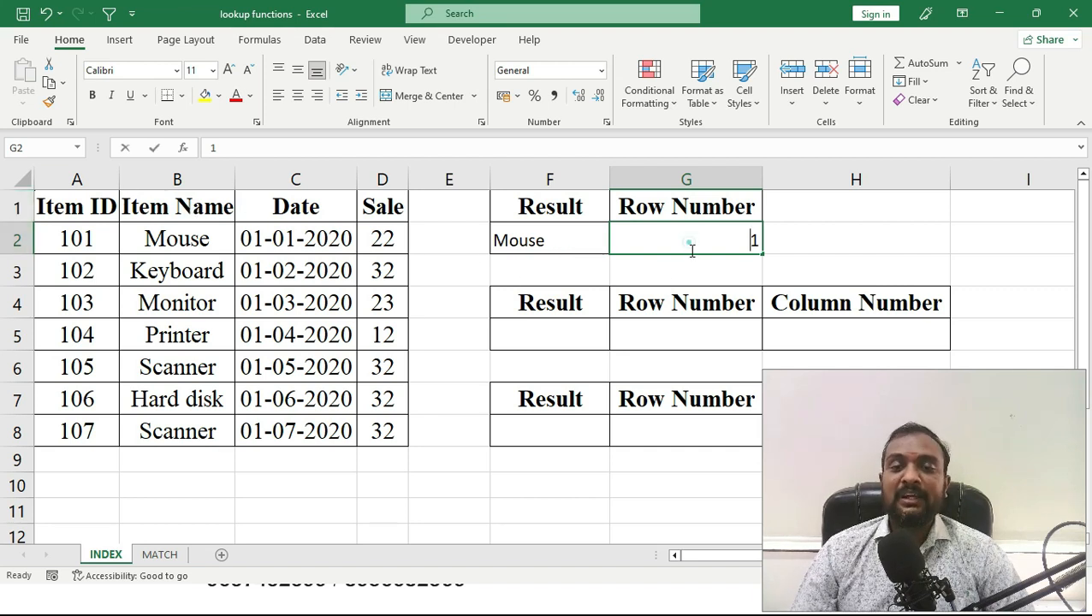
Open the INDEX formula in F2 to review its array argument B2:B8, keeping the formula as it is
{"action": "double_click", "coordinate": [516, 234]}
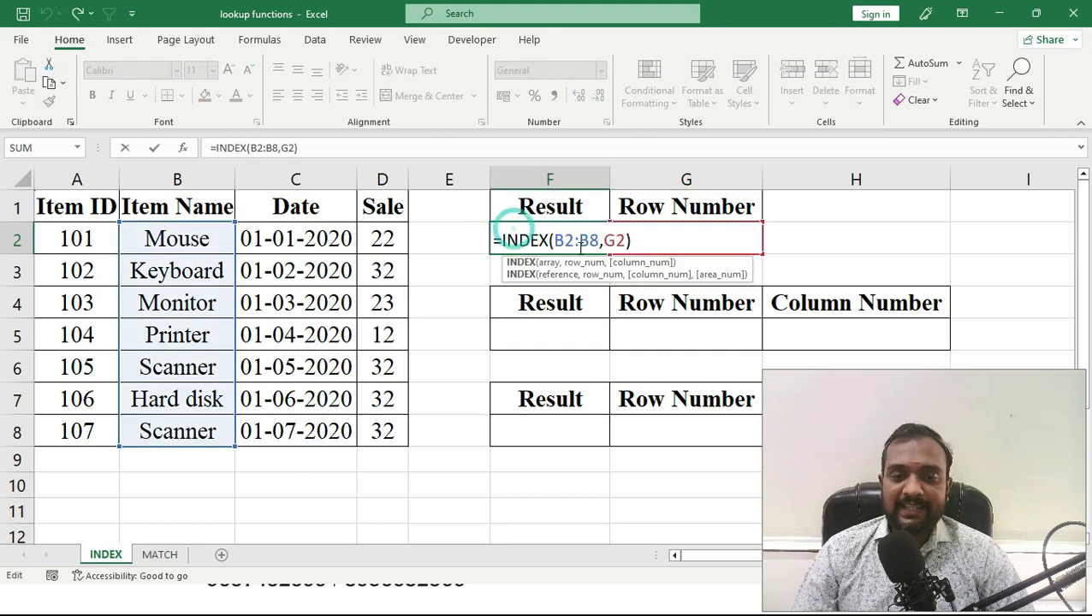
{"action": "left_click_drag", "start_coordinate": [554, 241], "coordinate": [600, 242]}
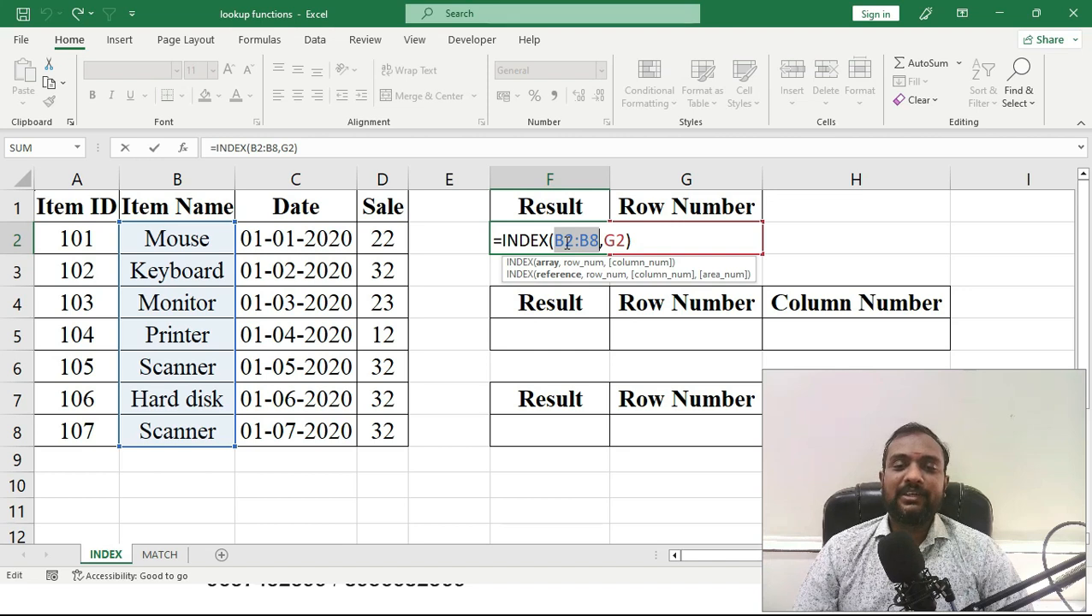
{"action": "left_click", "coordinate": [565, 242]}
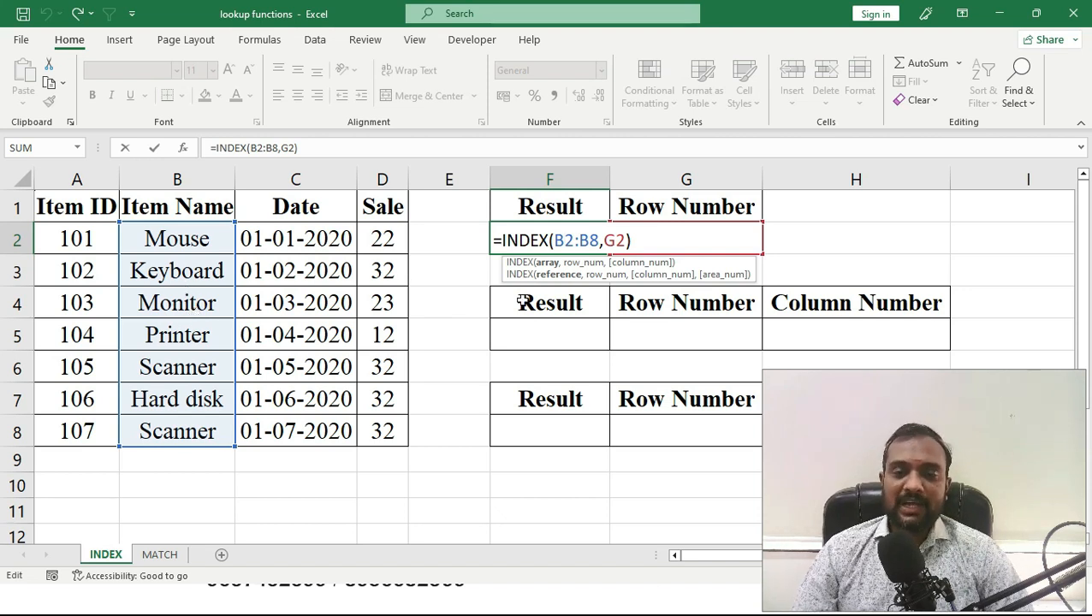
{"action": "key", "text": "Return"}
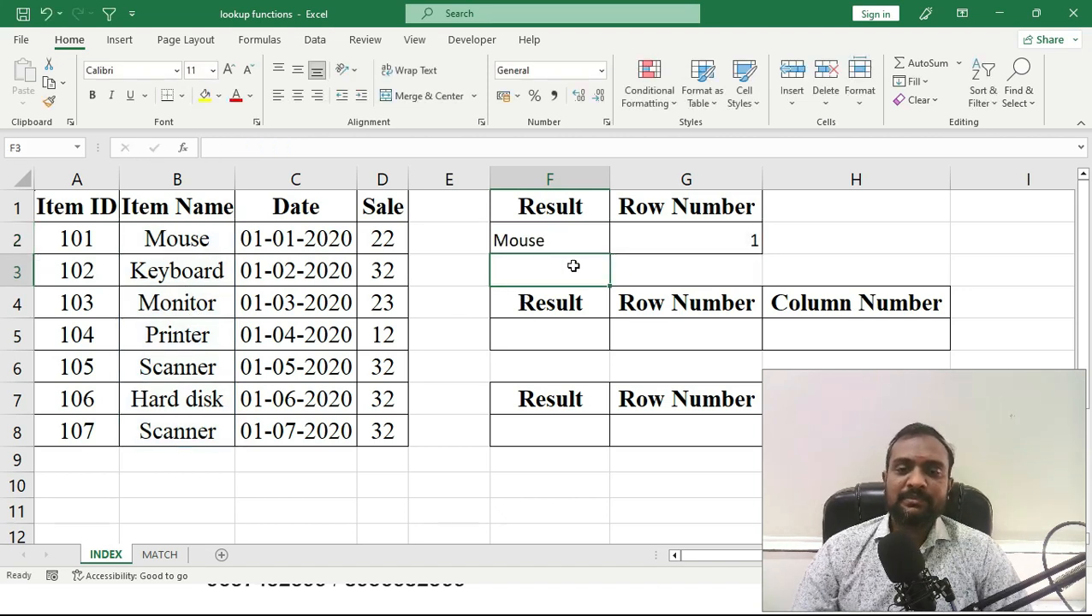
Test the lookup with row numbers 2 and 3 in cell G2, ending with 4
{"action": "left_click", "coordinate": [722, 240]}
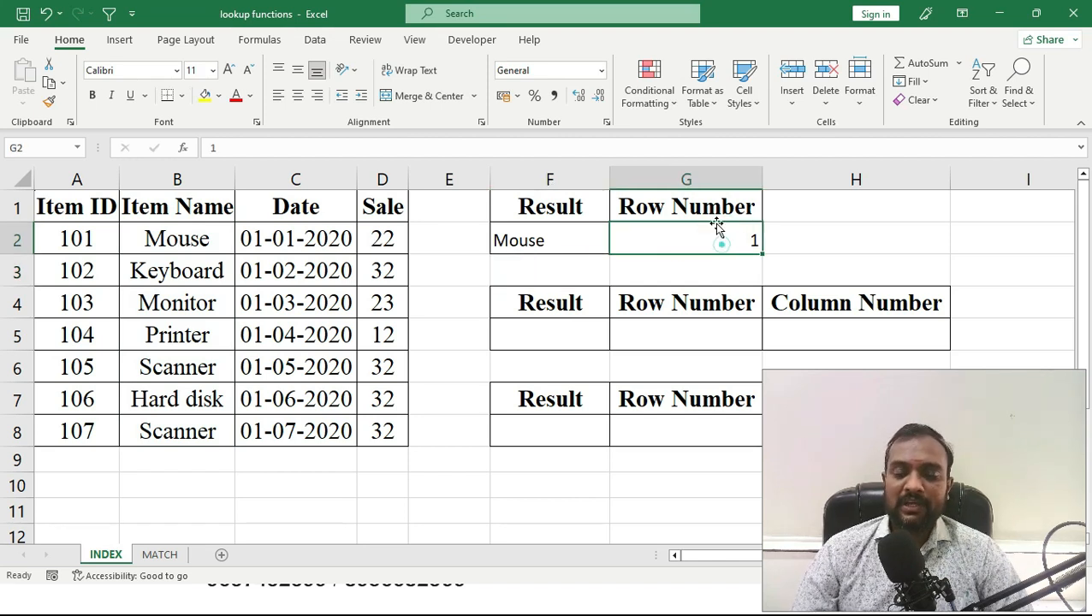
{"action": "type", "text": "2"}
{"action": "key", "text": "Return"}
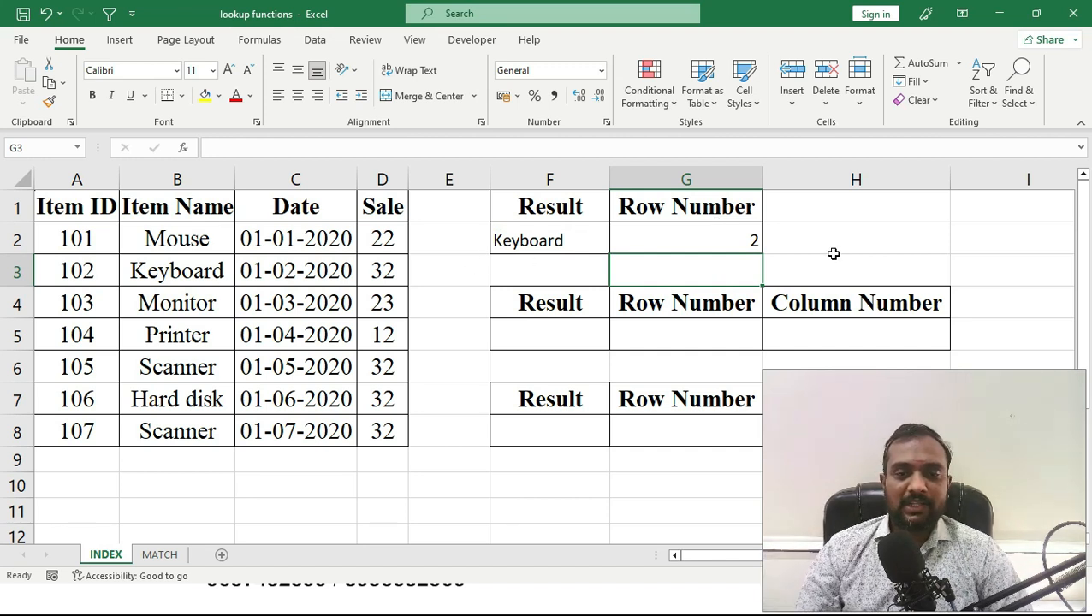
{"action": "left_click", "coordinate": [732, 239]}
{"action": "type", "text": "3"}
{"action": "key", "text": "Return"}
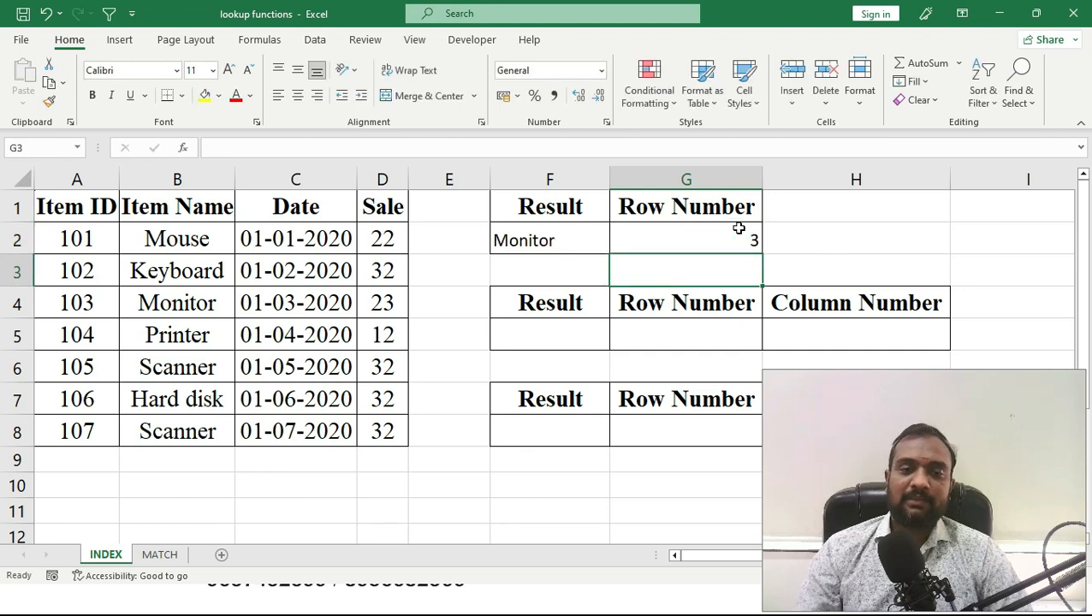
{"action": "left_click", "coordinate": [719, 243]}
{"action": "type", "text": "4"}
{"action": "key", "text": "Return"}
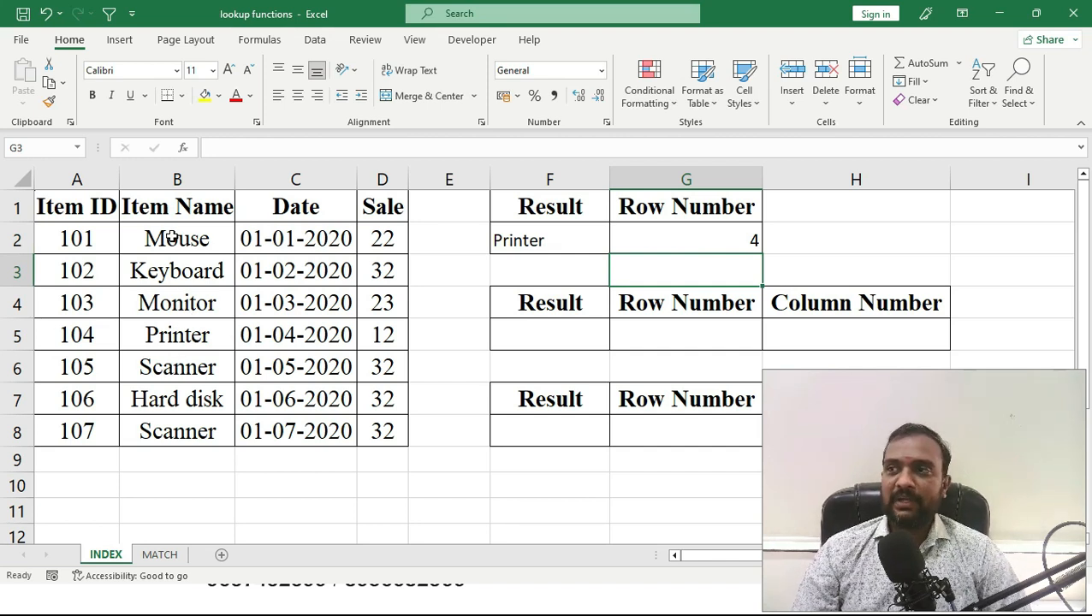
Examine how the row number argument G2 works in the formula in F2, leaving the formula as it is
{"action": "left_click", "coordinate": [682, 241]}
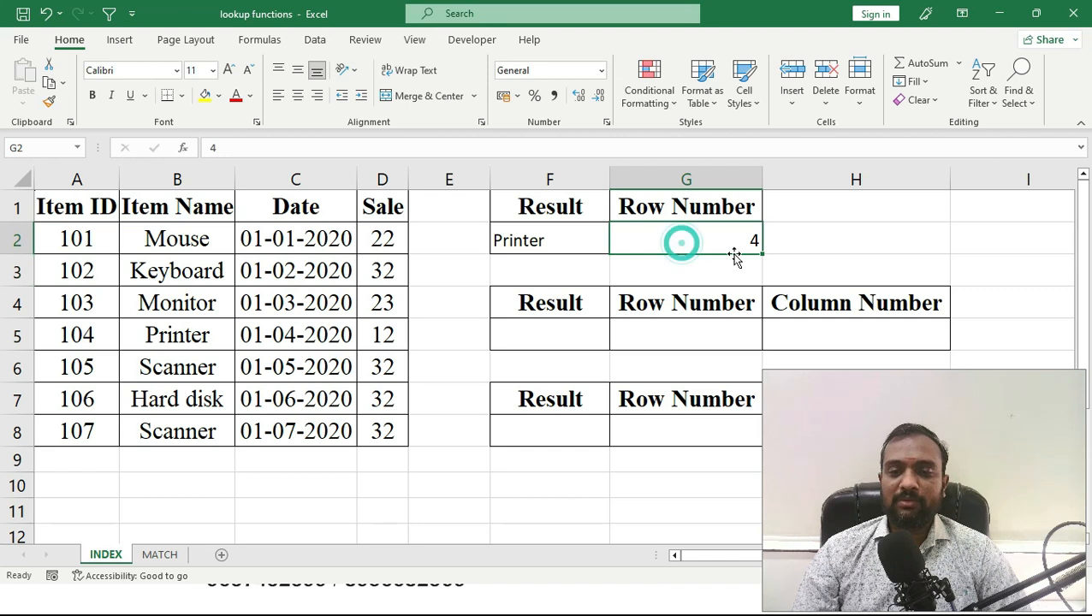
{"action": "left_click", "coordinate": [531, 243]}
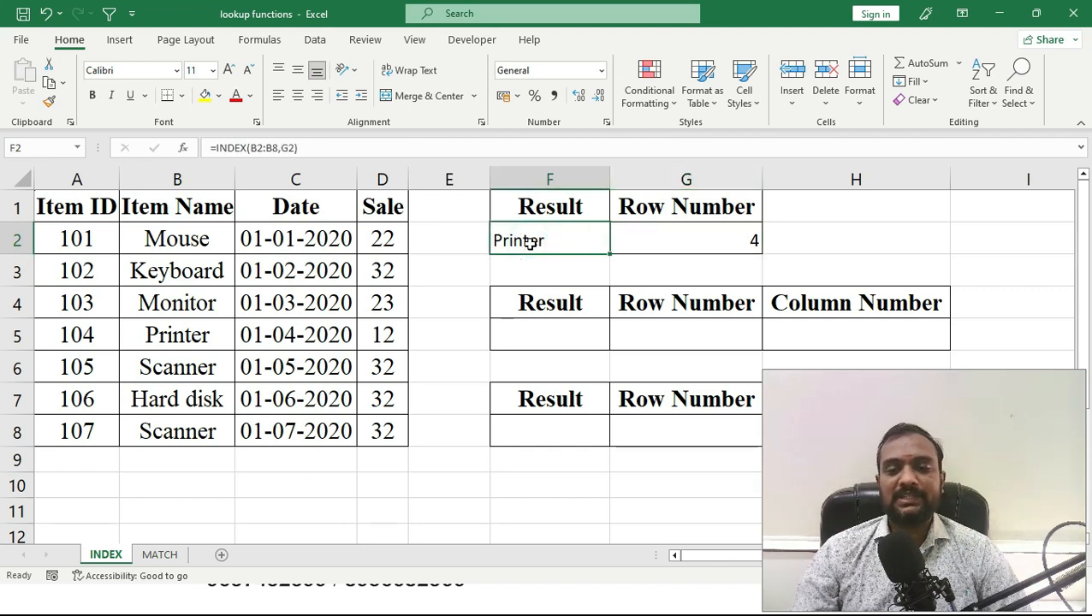
{"action": "double_click", "coordinate": [578, 243]}
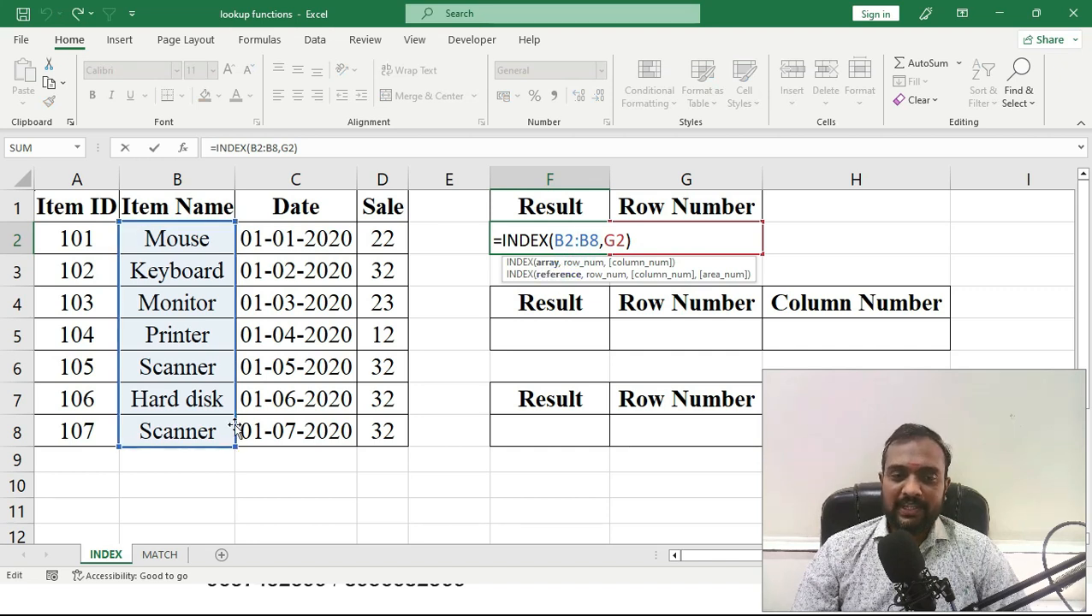
{"action": "left_click", "coordinate": [613, 238]}
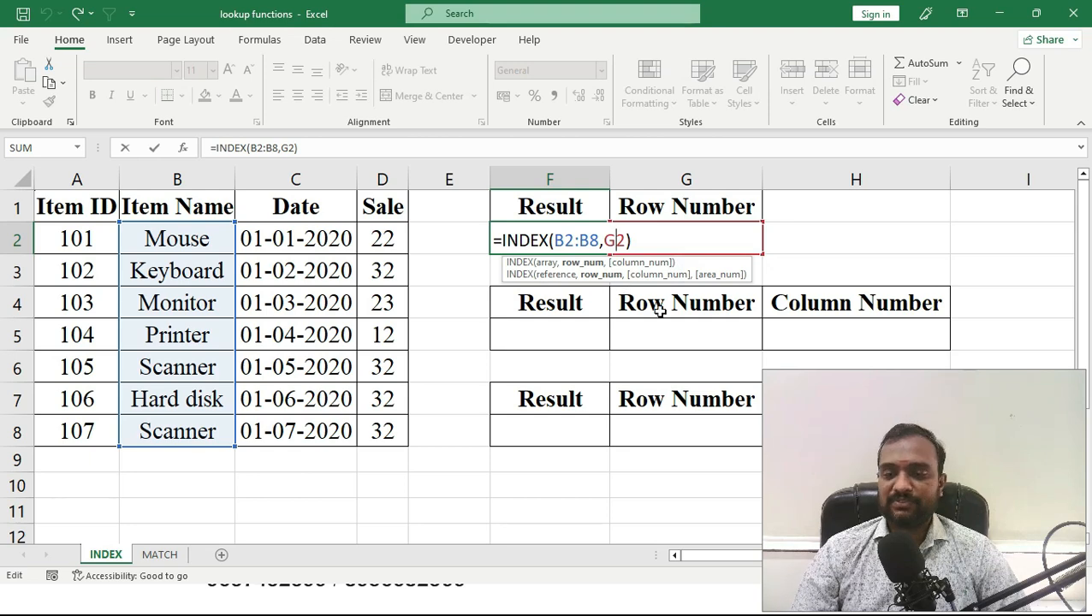
{"action": "key", "text": "ctrl+Return"}
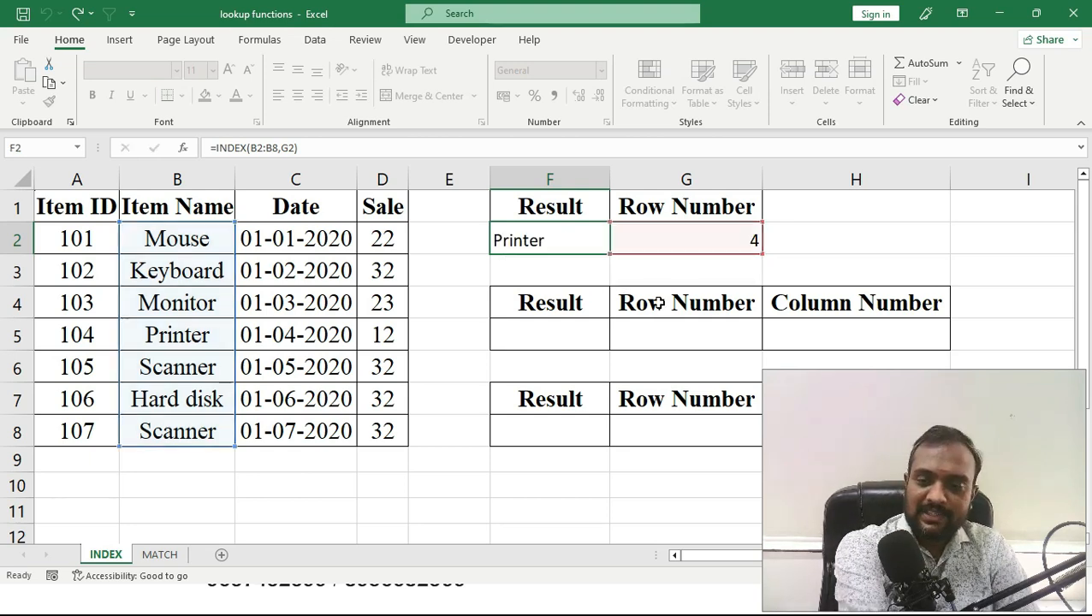
Start an INDEX formula in F5 with the whole item table A1:D8 as its array
{"action": "left_click", "coordinate": [524, 345]}
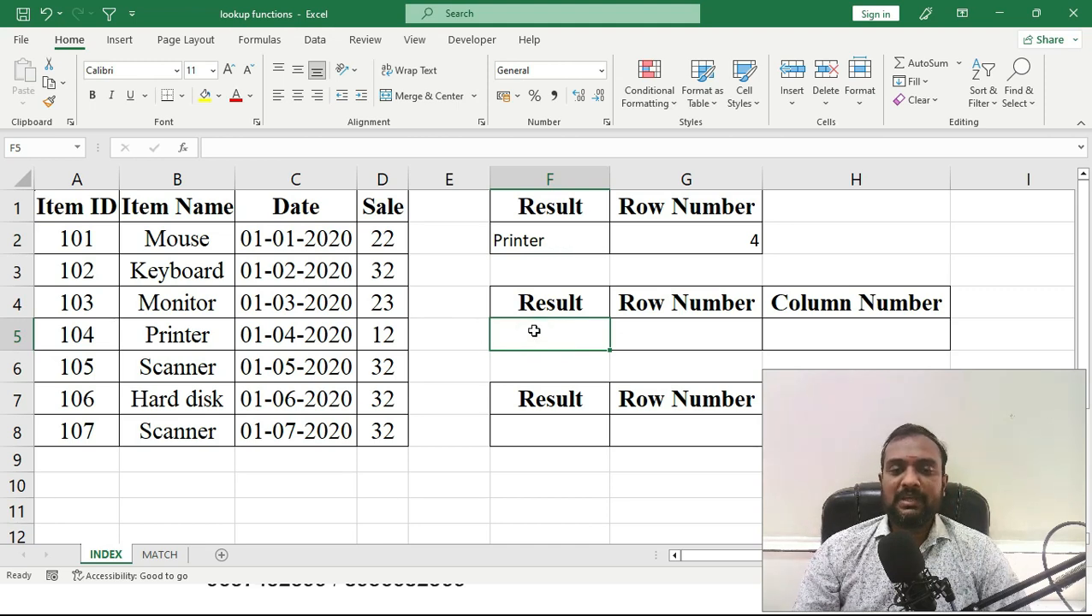
{"action": "left_click", "coordinate": [533, 331]}
{"action": "type", "text": "=i"}
{"action": "type", "text": "nse"}
{"action": "key", "text": "BackSpace"}
{"action": "key", "text": "BackSpace"}
{"action": "type", "text": "dex("}
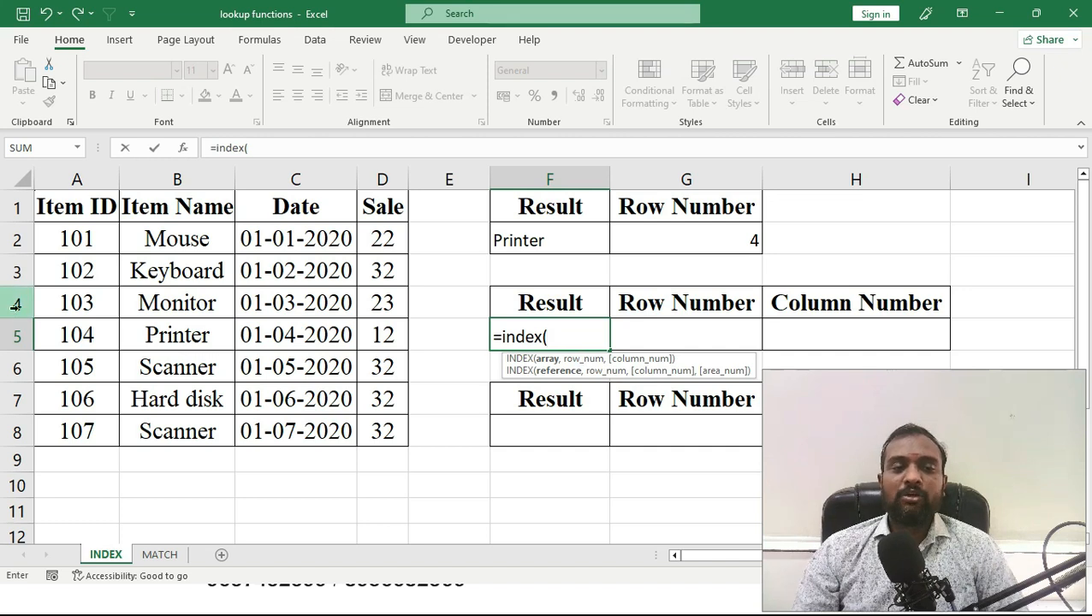
{"action": "left_click_drag", "start_coordinate": [62, 207], "coordinate": [383, 431]}
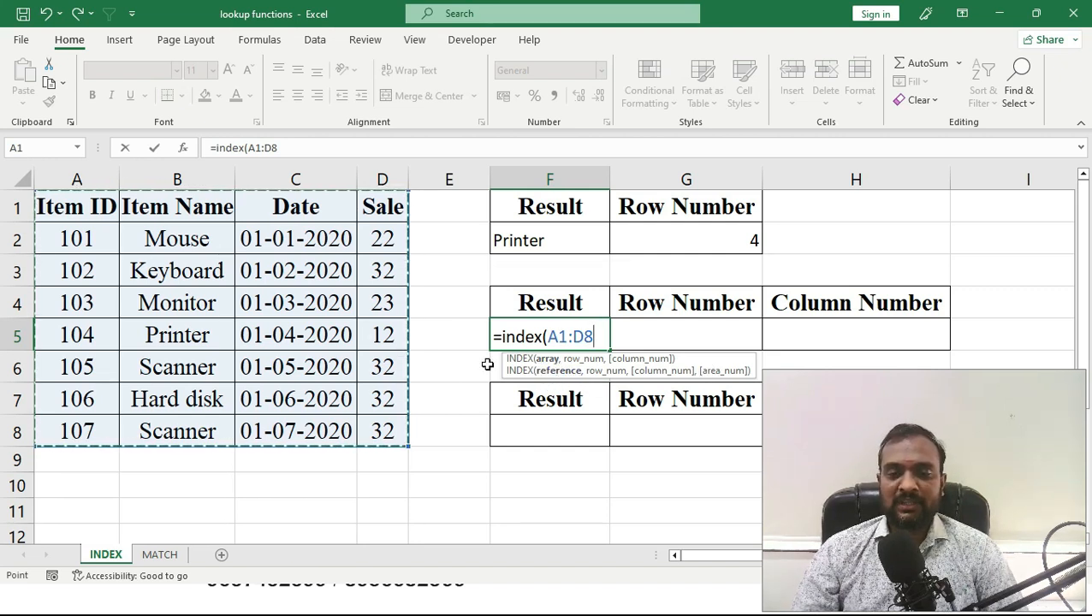
{"action": "type", "text": ","}
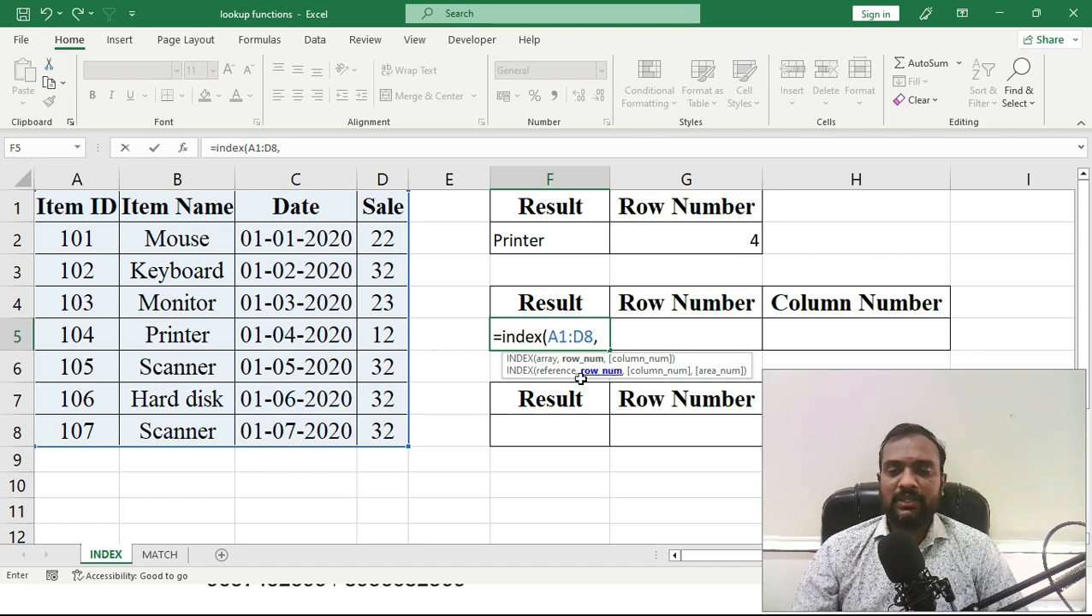
Complete the F5 formula with G5 as the row number and H5 as the column number
{"action": "left_click", "coordinate": [679, 334]}
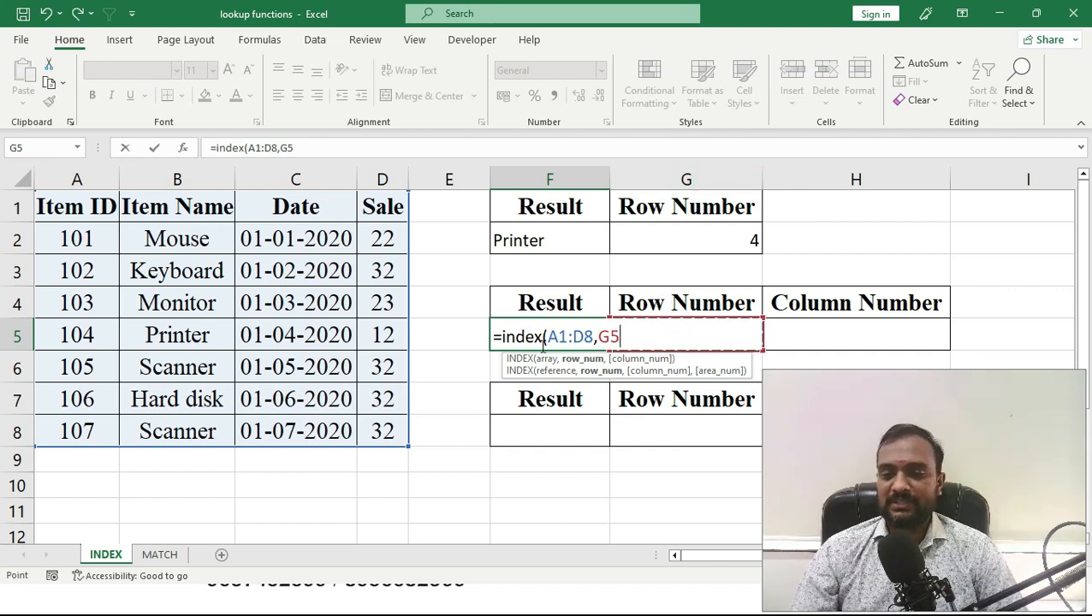
{"action": "type", "text": ","}
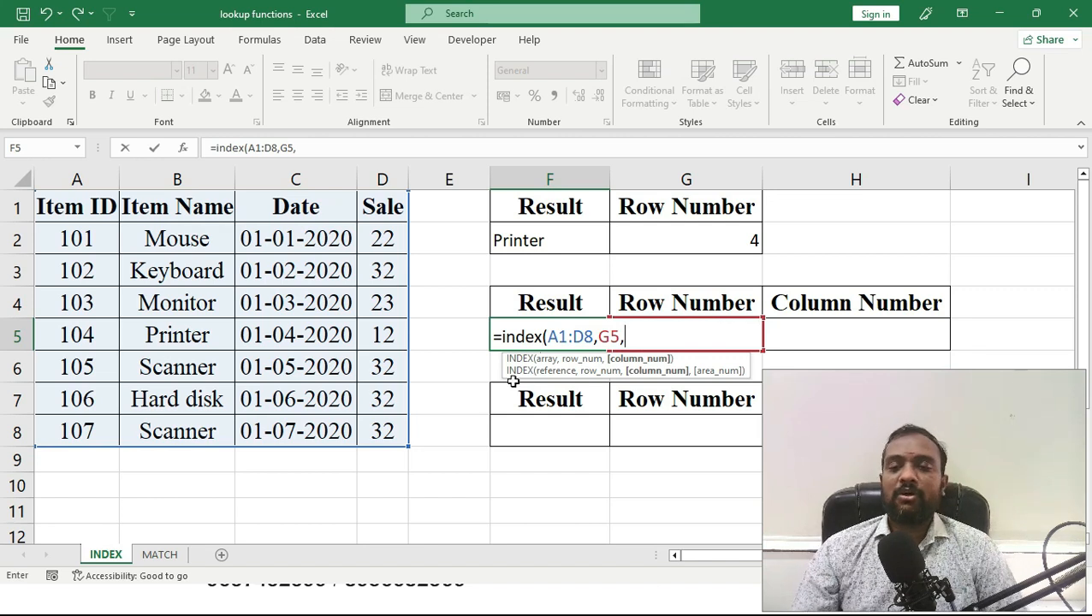
{"action": "left_click", "coordinate": [844, 332]}
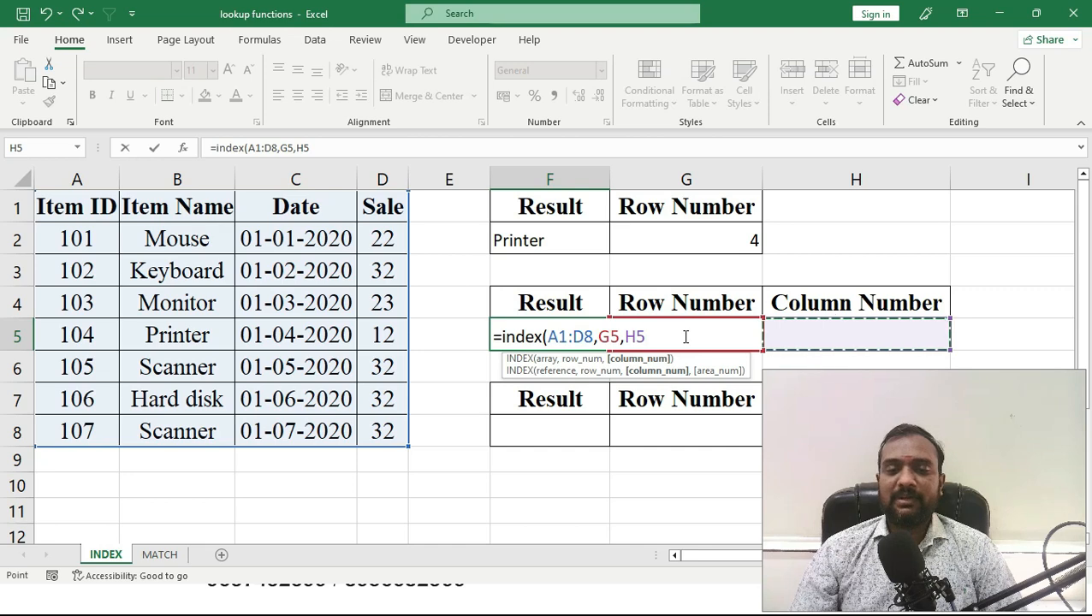
{"action": "type", "text": ")"}
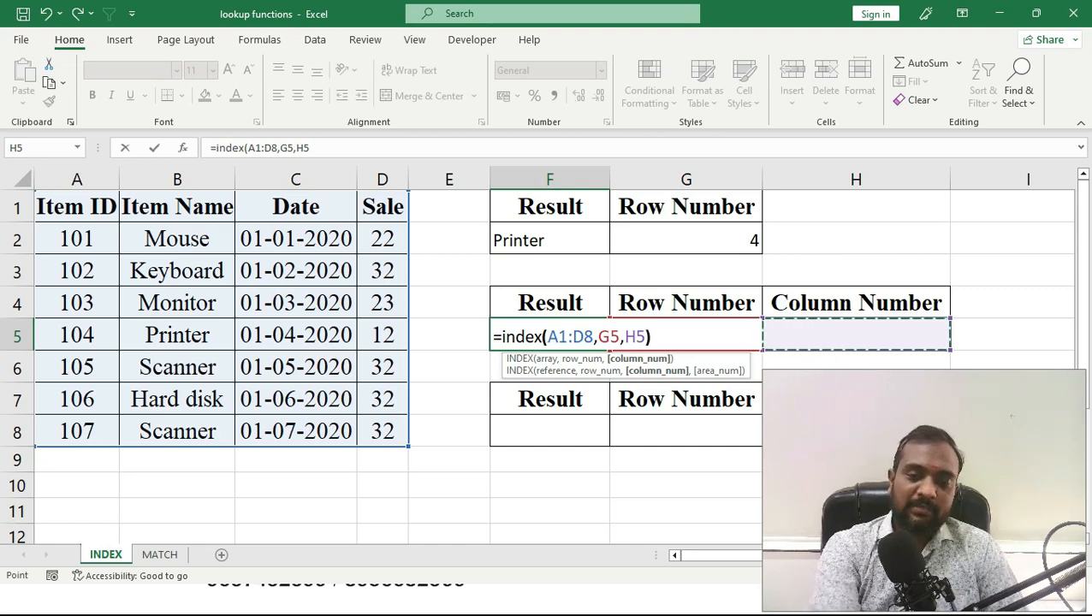
{"action": "key", "text": "Return"}
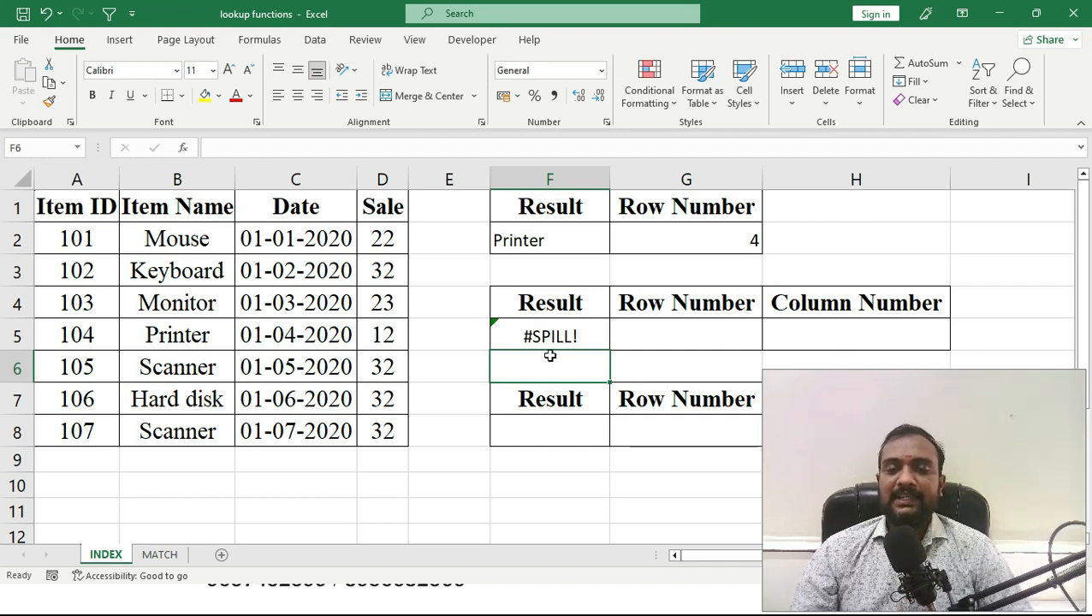
Test the F5 lookup with row number 2 in G5 and column number 3 in H5
{"action": "left_click", "coordinate": [659, 330]}
{"action": "type", "text": "2"}
{"action": "key", "text": "Tab"}
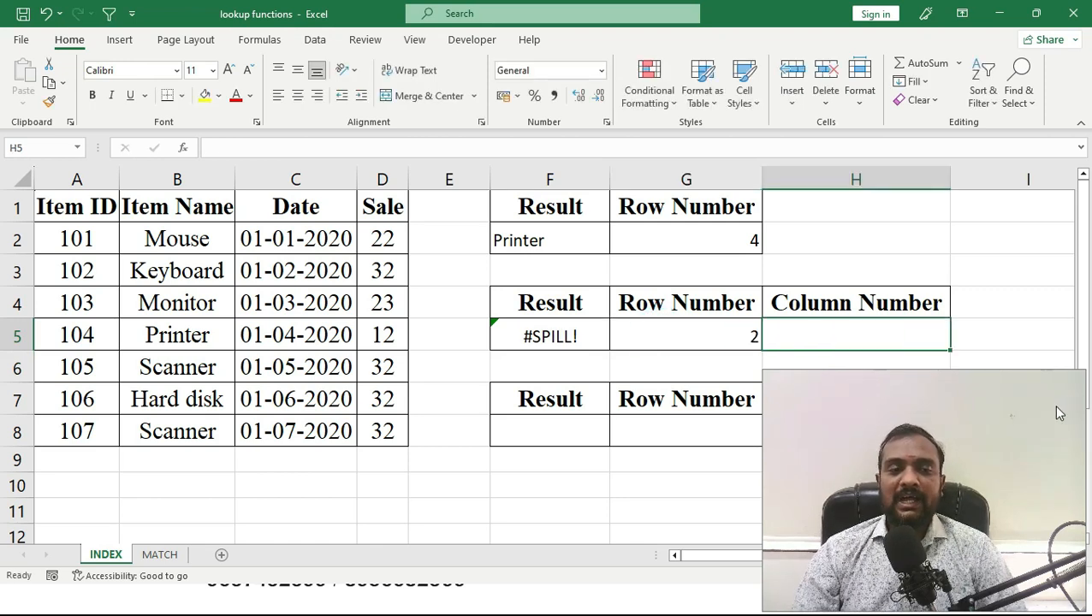
{"action": "type", "text": "3"}
{"action": "key", "text": "Return"}
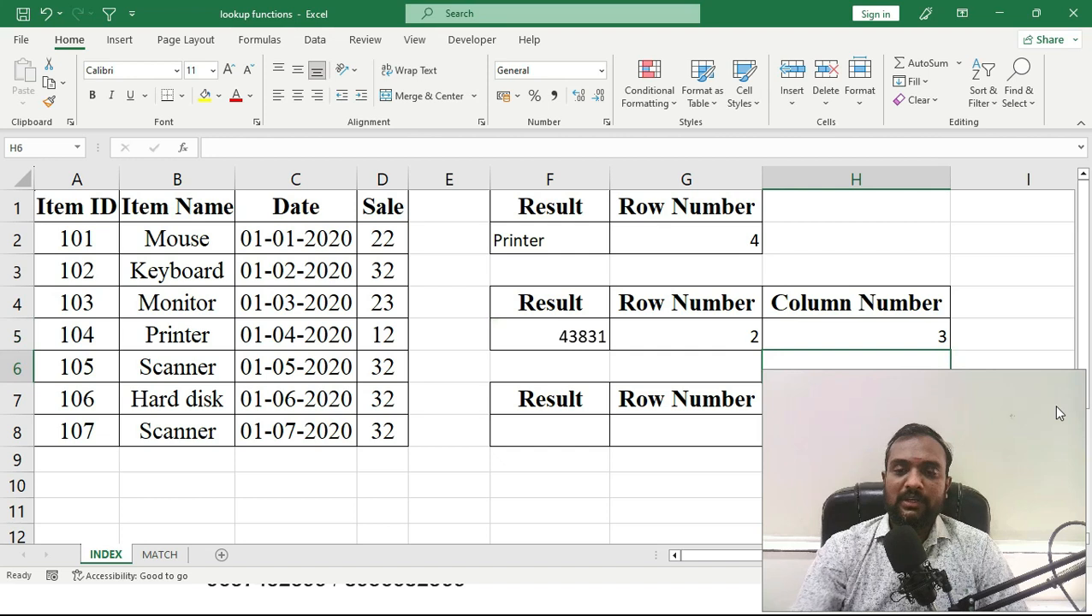
Trace the F5 result to the intersection of sheet row 2 and the Date column
{"action": "left_click", "coordinate": [591, 339]}
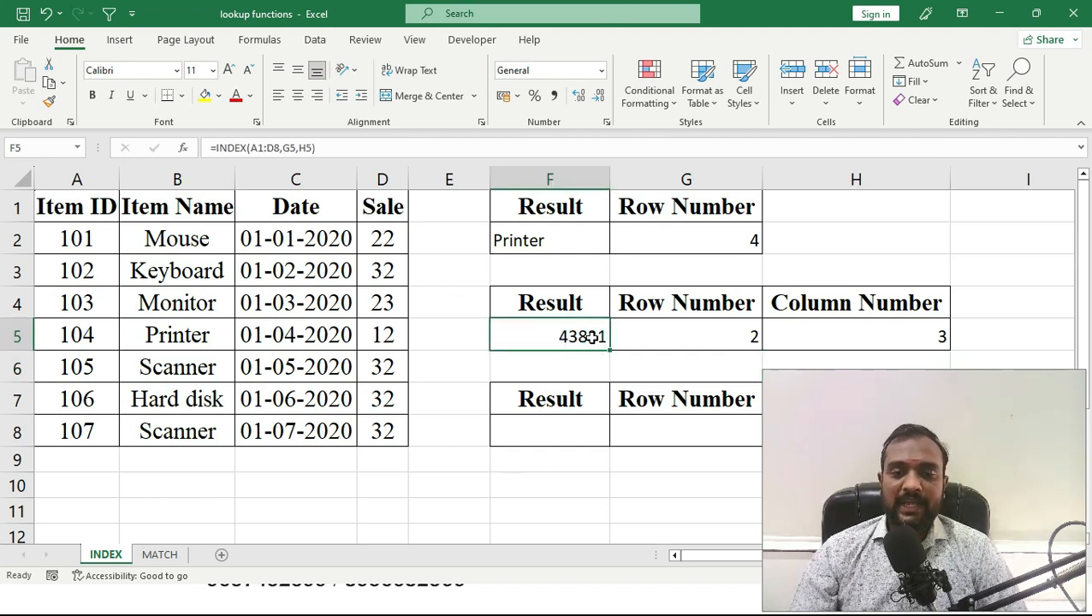
{"action": "left_click", "coordinate": [717, 336]}
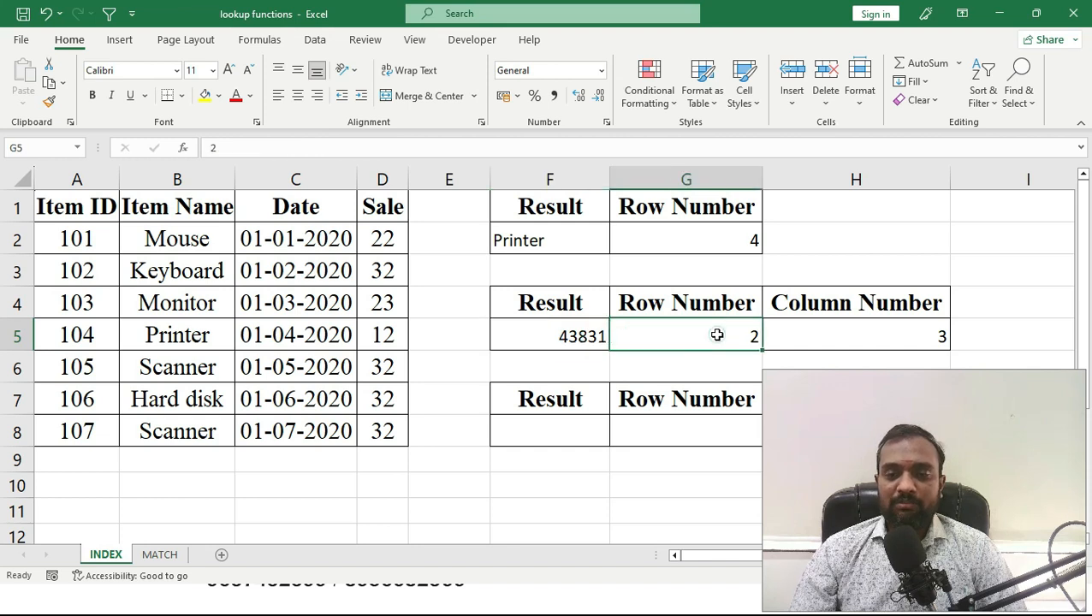
{"action": "left_click", "coordinate": [18, 239]}
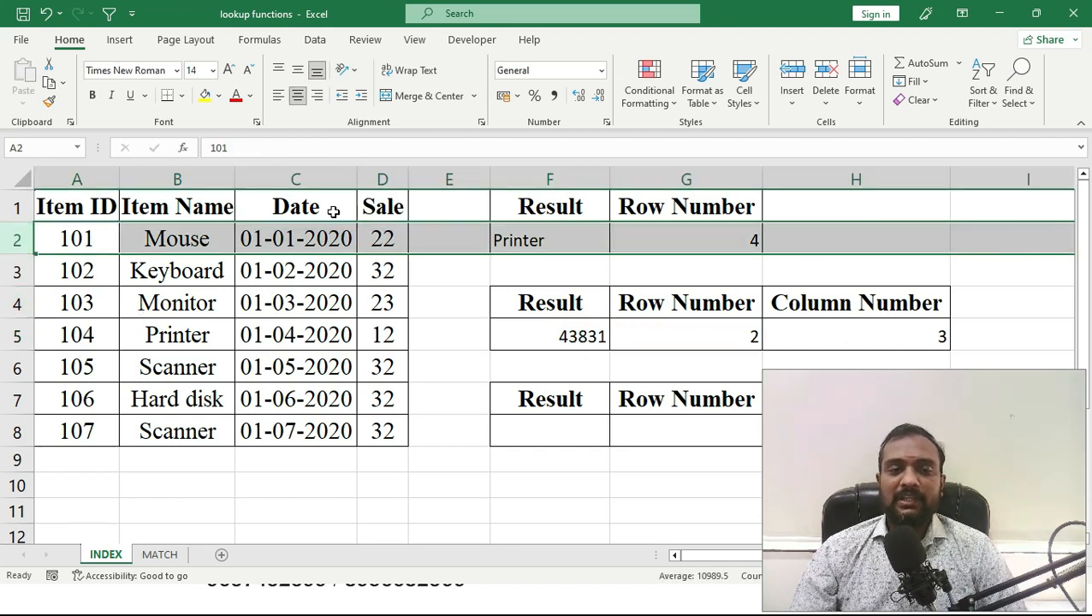
{"action": "left_click", "coordinate": [299, 177]}
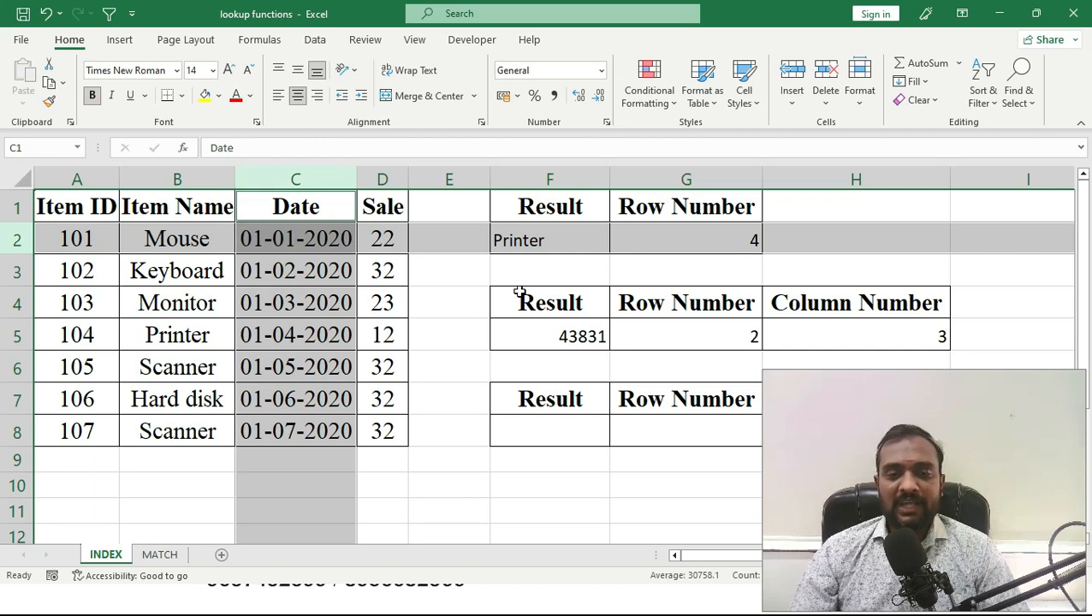
Format the result cell F5 as a date and compare it with the source date in C2
{"action": "left_click", "coordinate": [568, 337]}
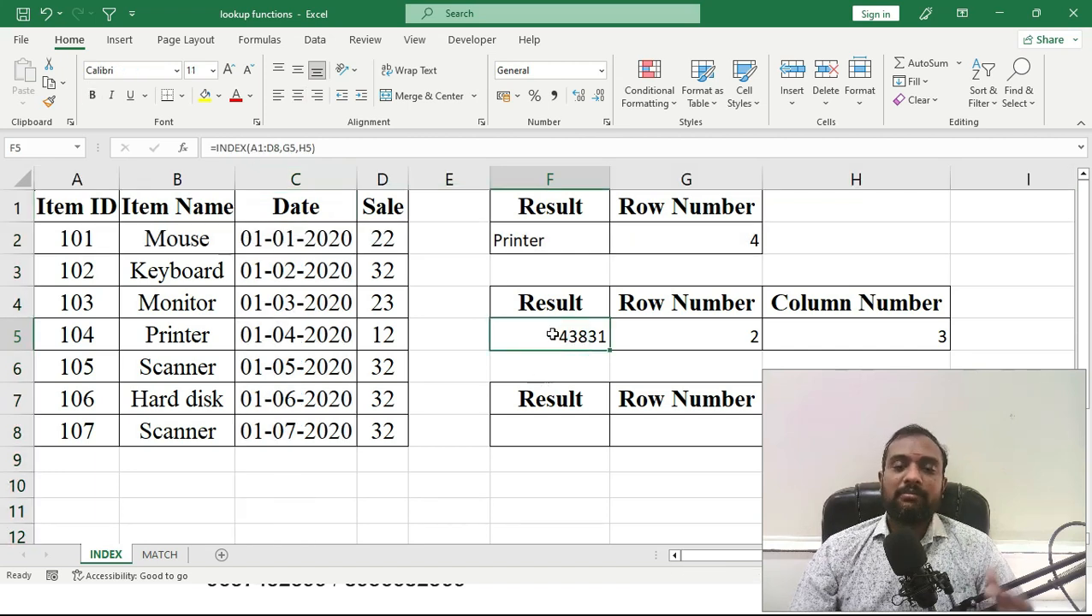
{"action": "left_click", "coordinate": [601, 71]}
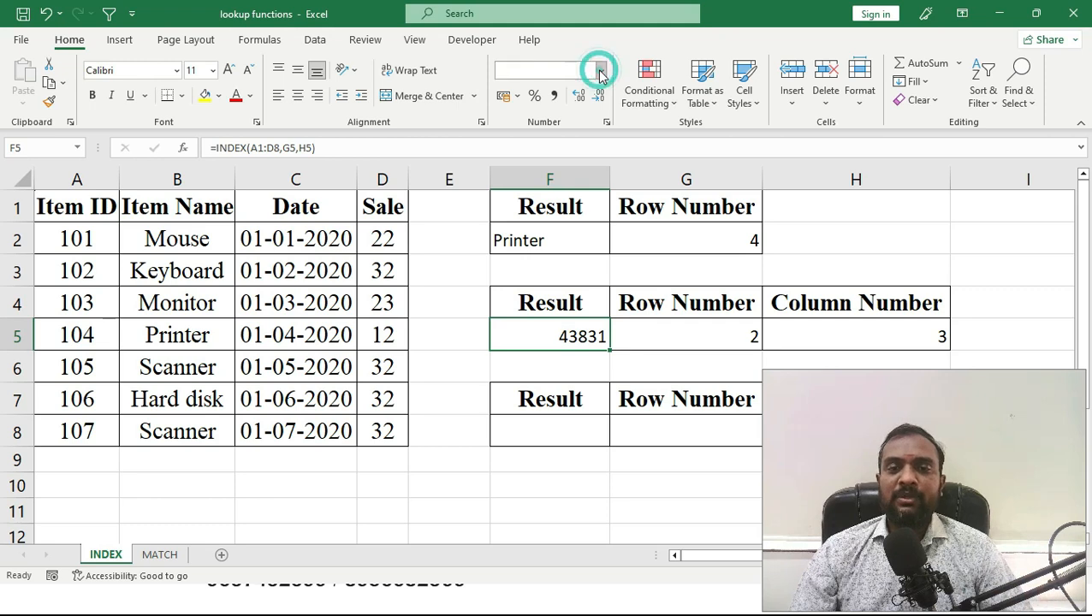
{"action": "left_click", "coordinate": [561, 255]}
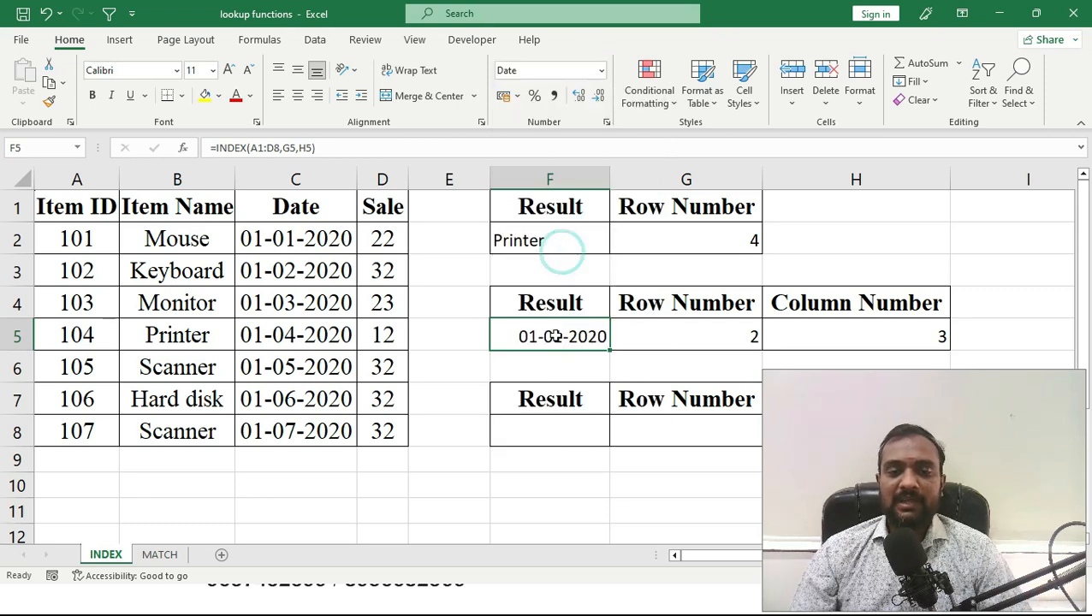
{"action": "left_click", "coordinate": [289, 241]}
{"action": "left_click", "coordinate": [565, 335]}
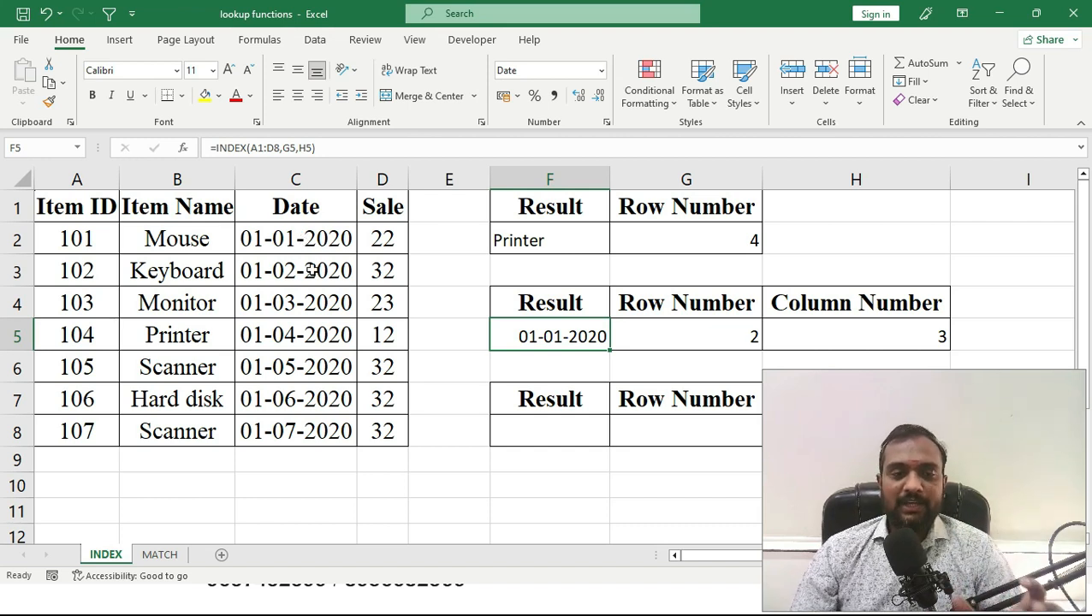
{"action": "left_click", "coordinate": [567, 338]}
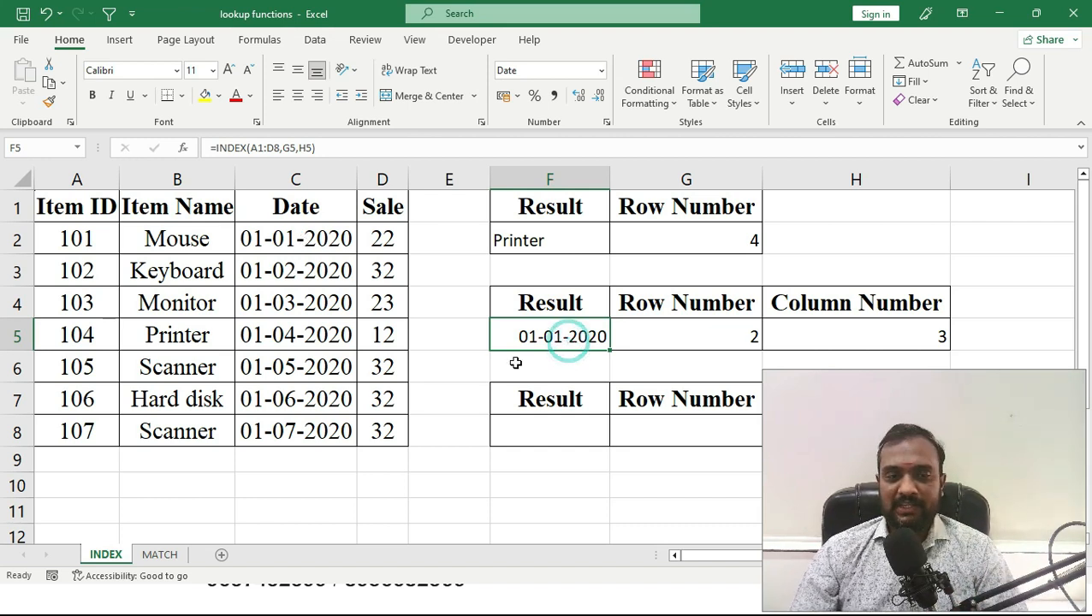
Set the row number in G5 to 4 and the column number in H5 to 2
{"action": "left_click", "coordinate": [672, 339]}
{"action": "type", "text": "4"}
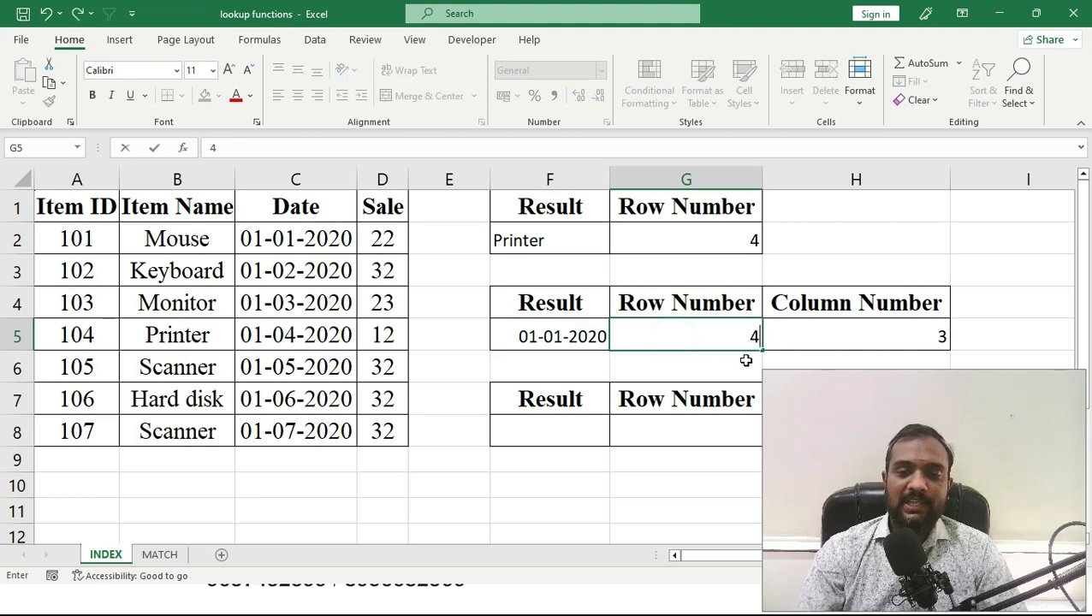
{"action": "key", "text": "Tab"}
{"action": "type", "text": "2"}
{"action": "key", "text": "Return"}
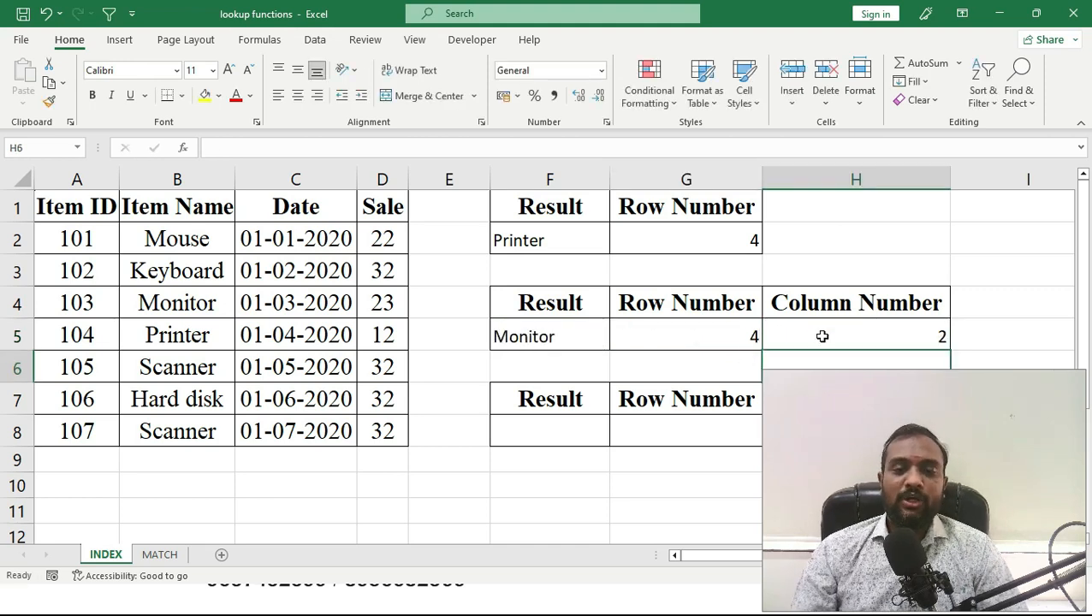
Examine how the F5 formula's array, row 4 and the Item Name column determine the result, leaving the formula as it is
{"action": "left_click", "coordinate": [520, 336]}
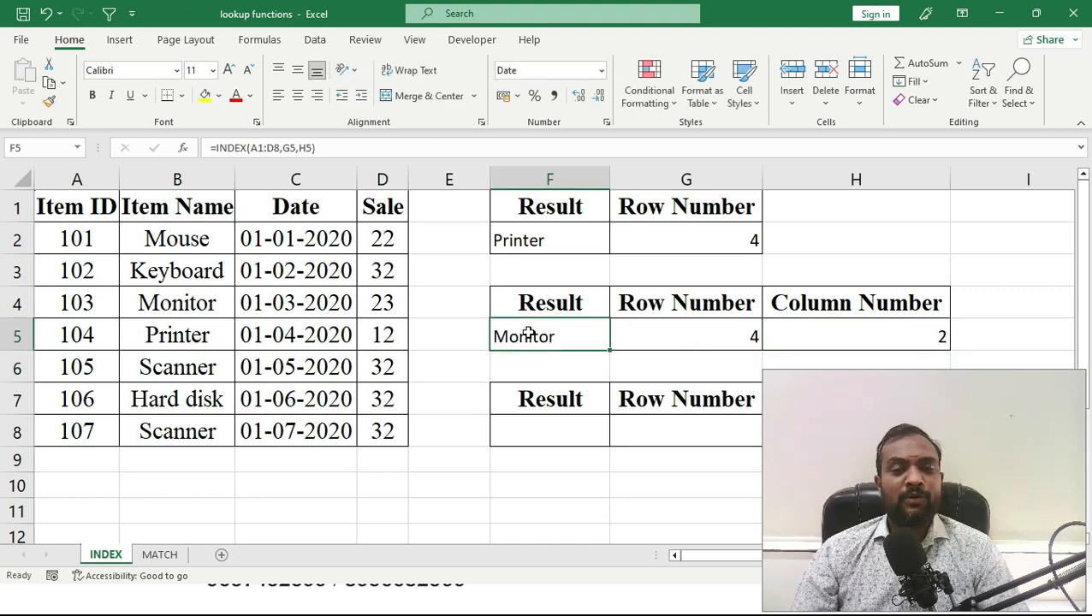
{"action": "left_click", "coordinate": [709, 338]}
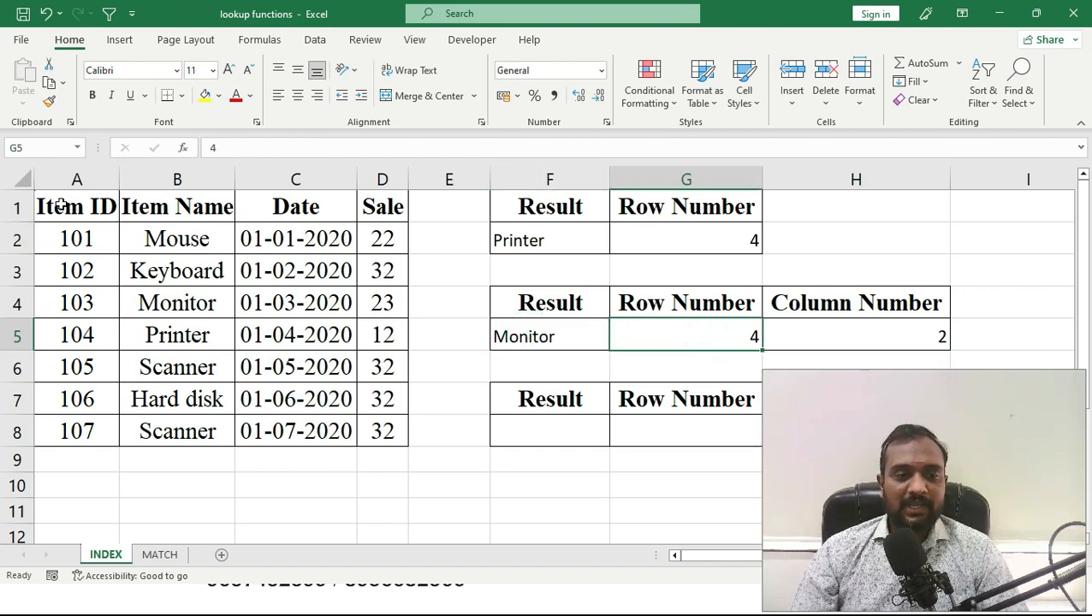
{"action": "left_click", "coordinate": [17, 303]}
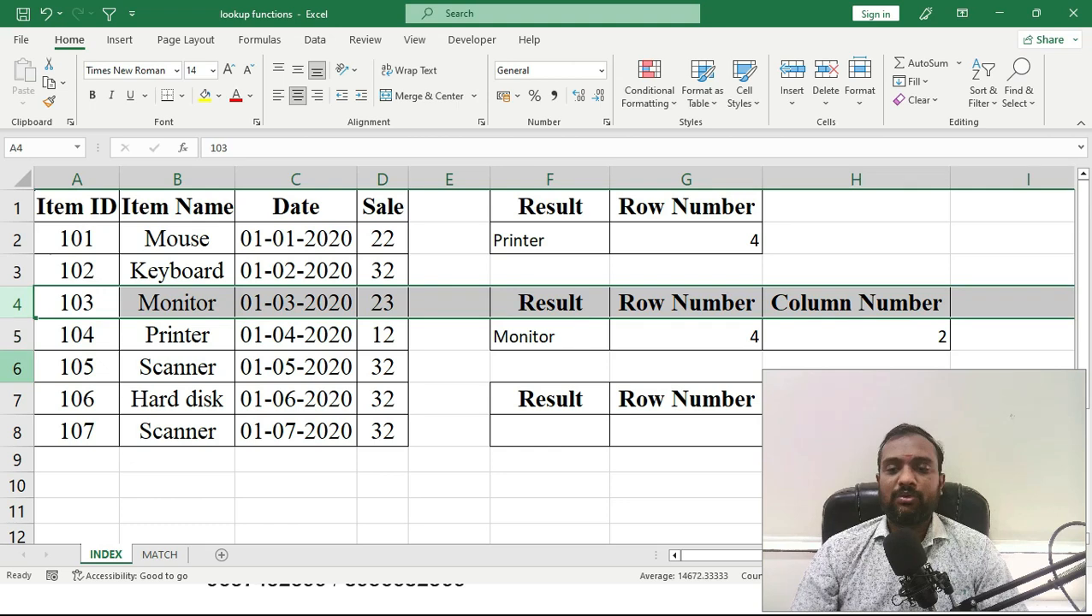
{"action": "double_click", "coordinate": [566, 337]}
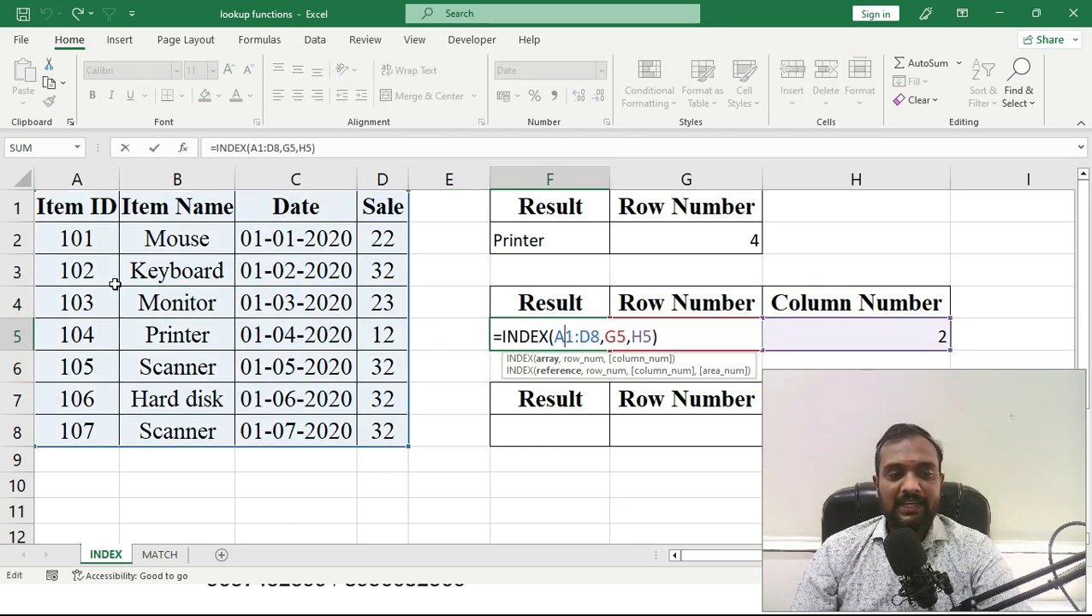
{"action": "key", "text": "ctrl+Return"}
{"action": "left_click", "coordinate": [18, 310]}
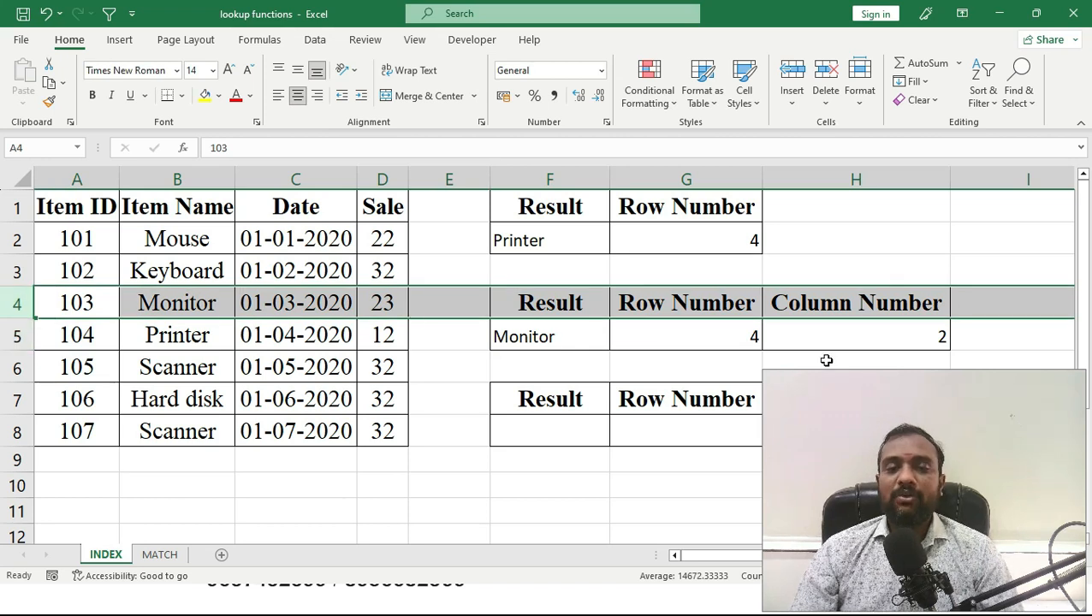
{"action": "left_click", "coordinate": [169, 178]}
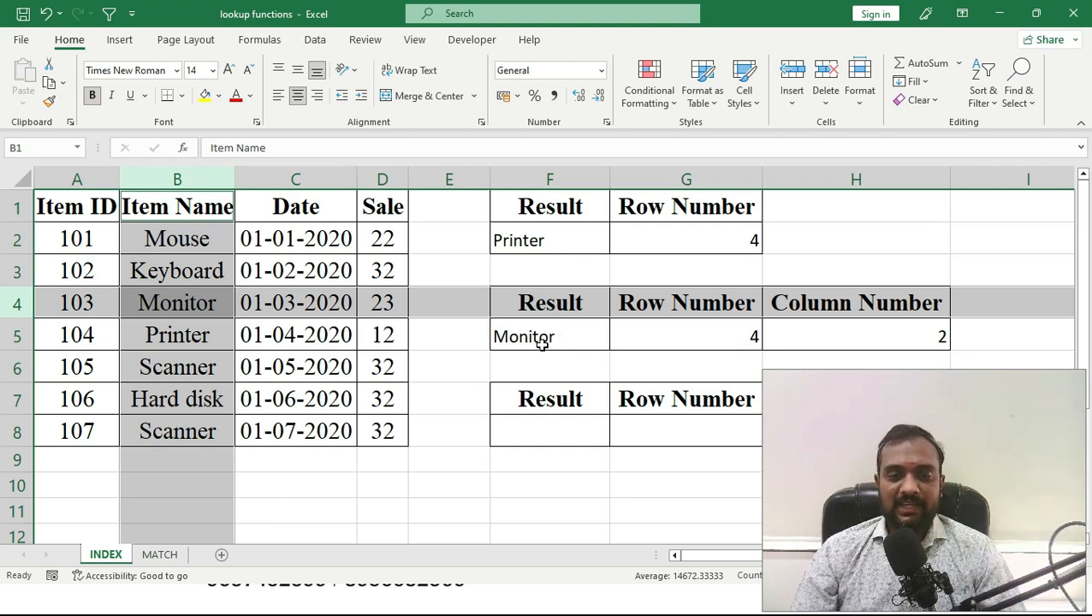
Review the row number in G5 and the arguments of the INDEX formula in F5 without changing them
{"action": "left_click", "coordinate": [629, 323]}
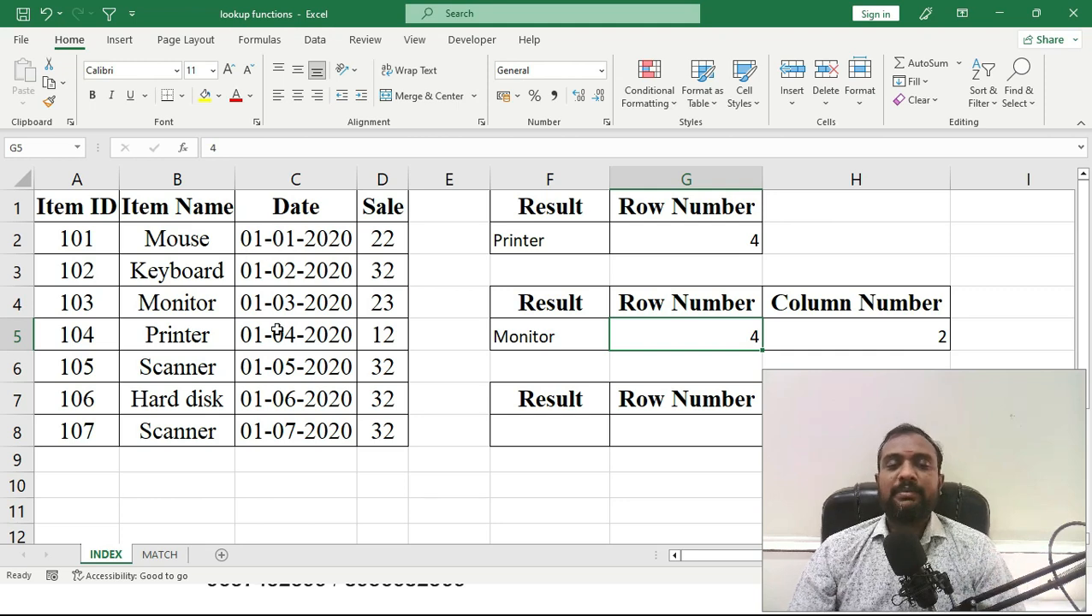
{"action": "left_click", "coordinate": [549, 336]}
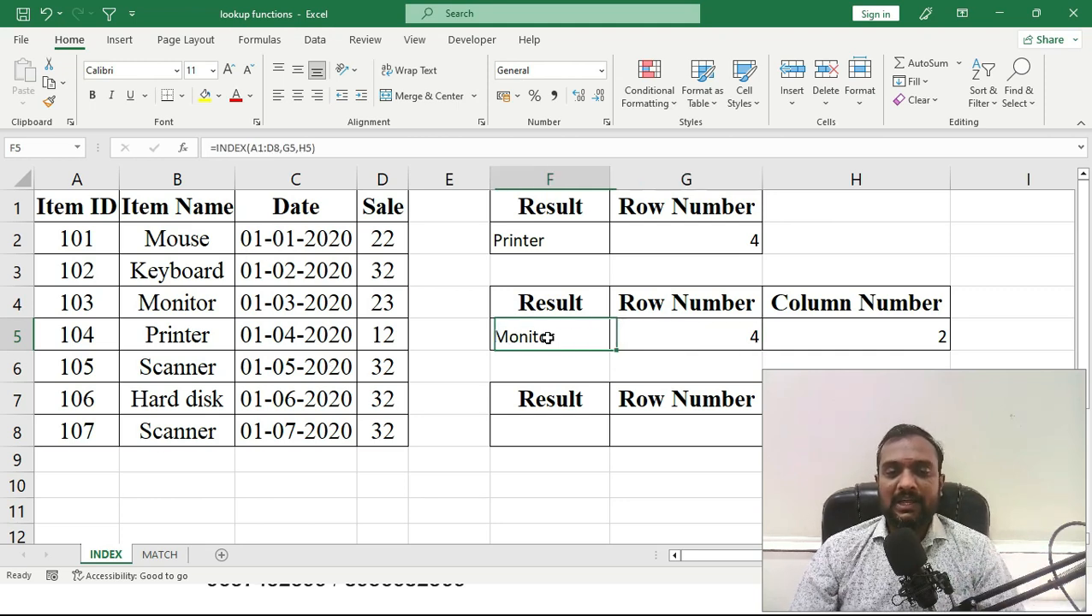
{"action": "double_click", "coordinate": [549, 336]}
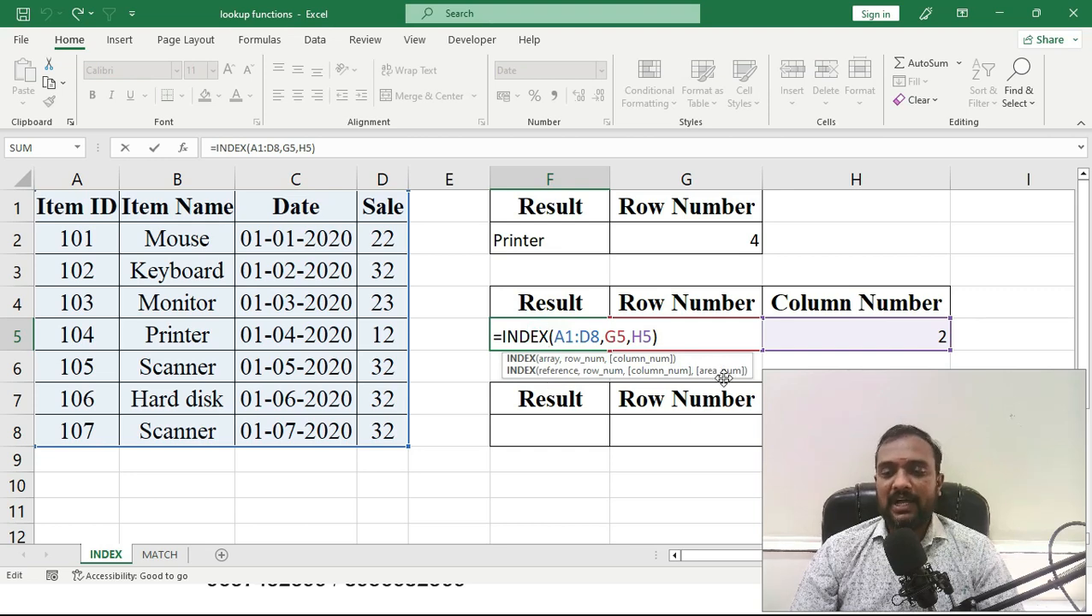
{"action": "key", "text": "Escape"}
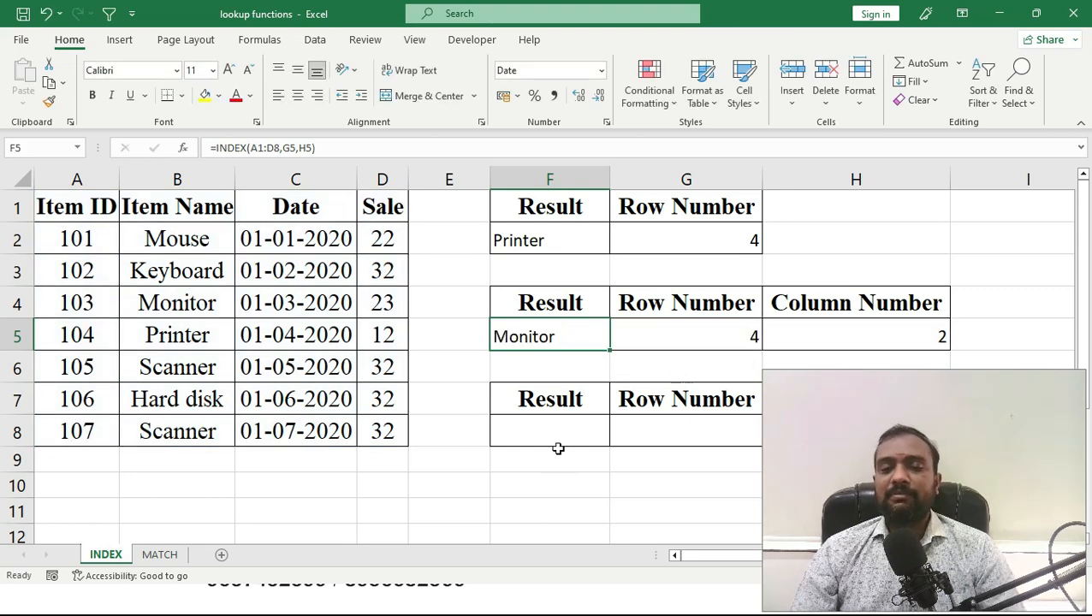
Begin an INDEX formula in F8 in its reference form, with A2:D5 and A6:D8 as the two reference areas
{"action": "left_click", "coordinate": [579, 374]}
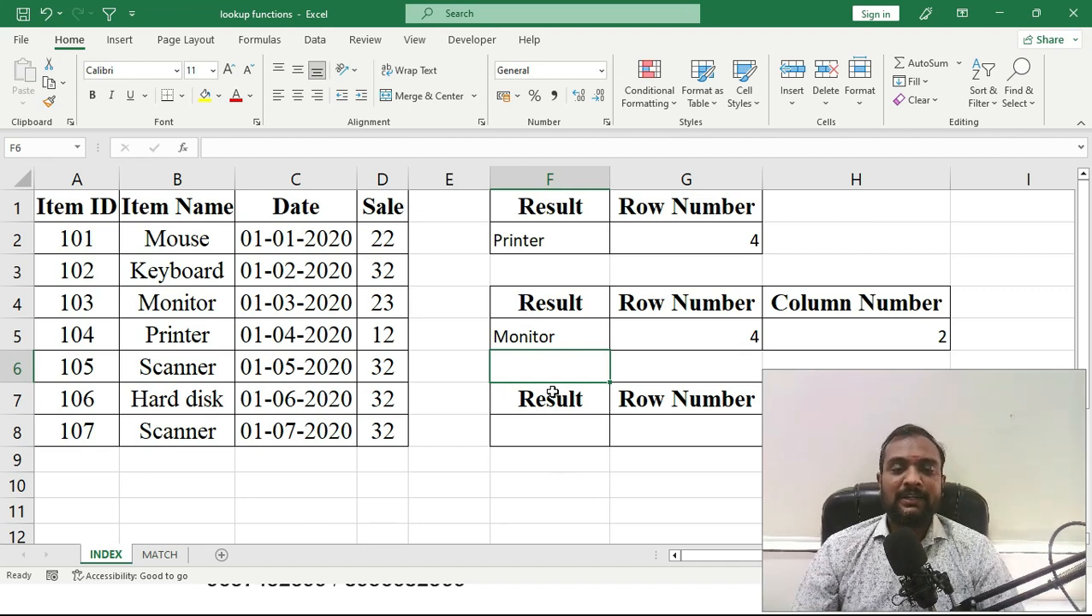
{"action": "left_click", "coordinate": [544, 429]}
{"action": "type", "text": "="}
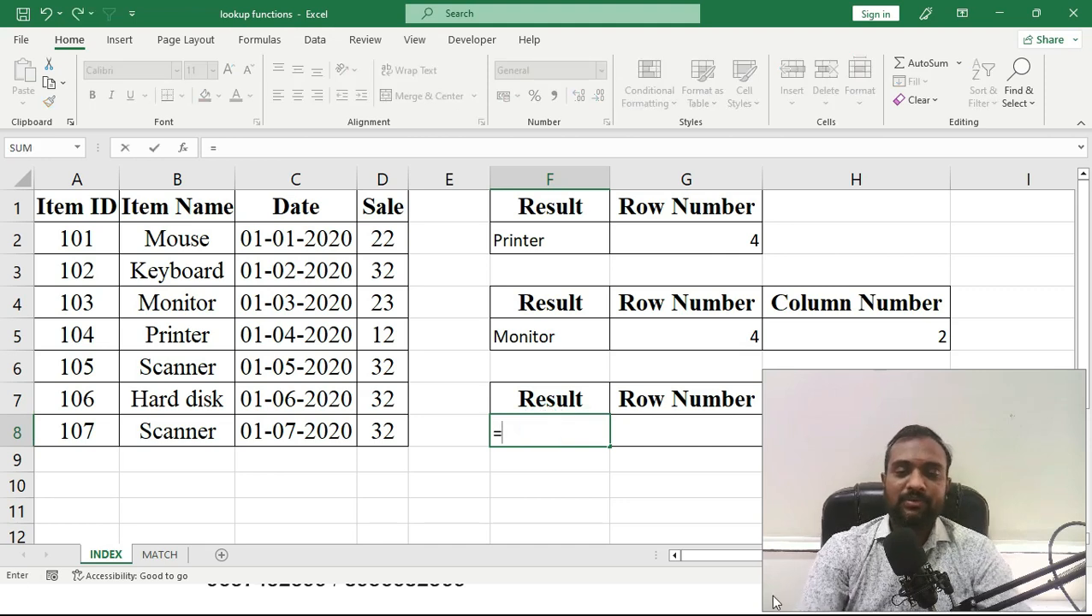
{"action": "type", "text": "index(("}
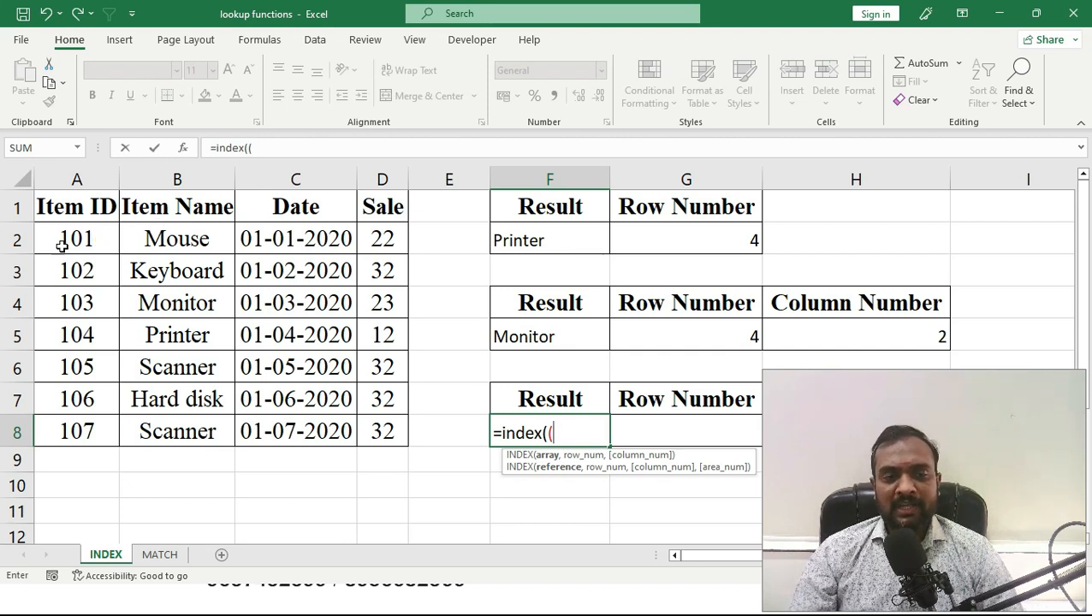
{"action": "left_click_drag", "start_coordinate": [62, 244], "coordinate": [378, 335]}
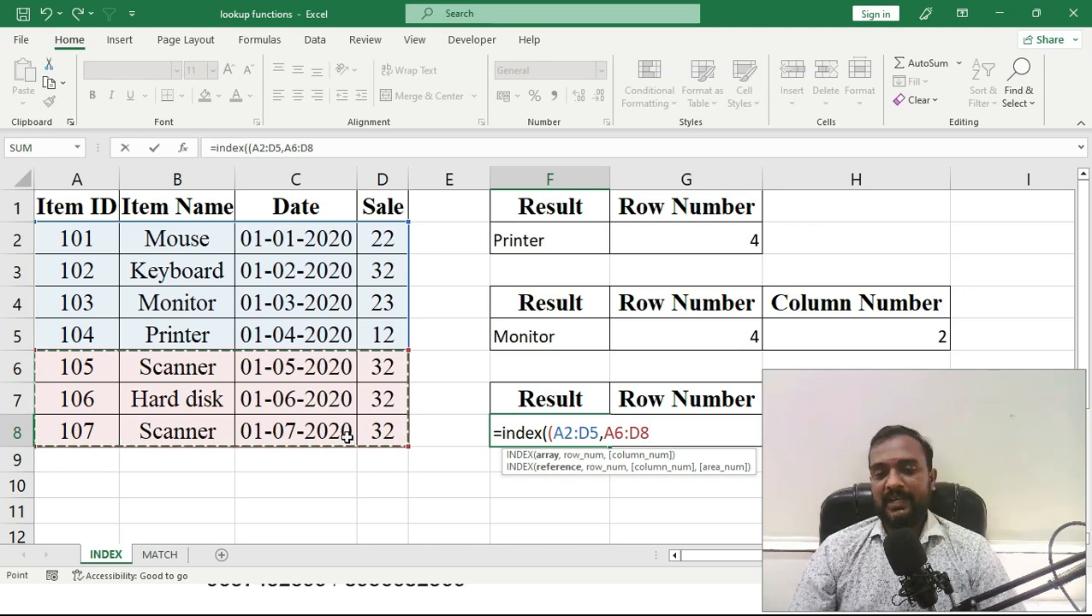
{"action": "type", "text": ")"}
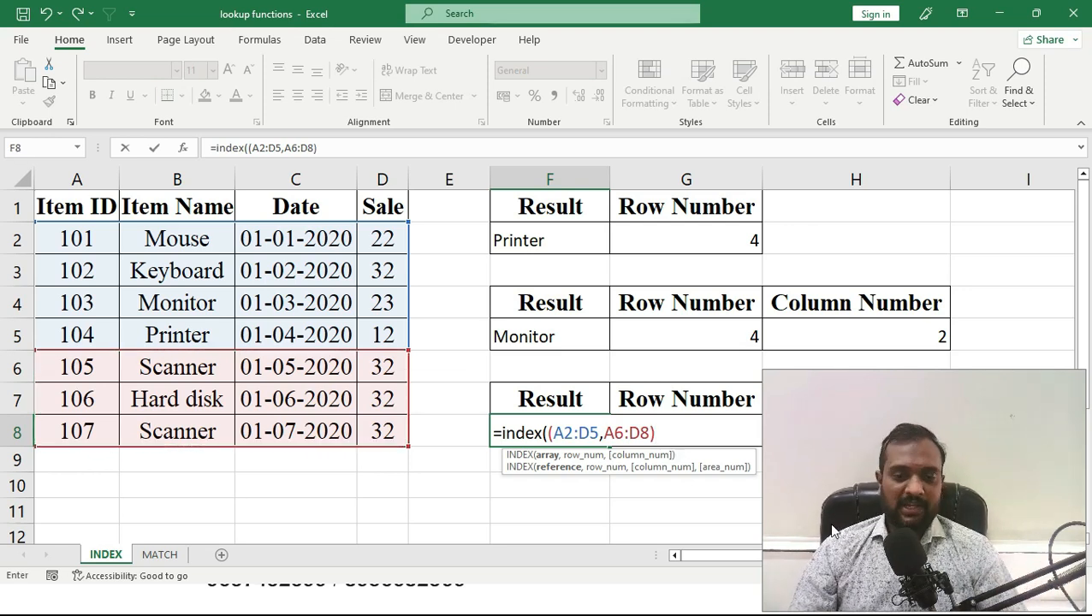
{"action": "type", "text": ","}
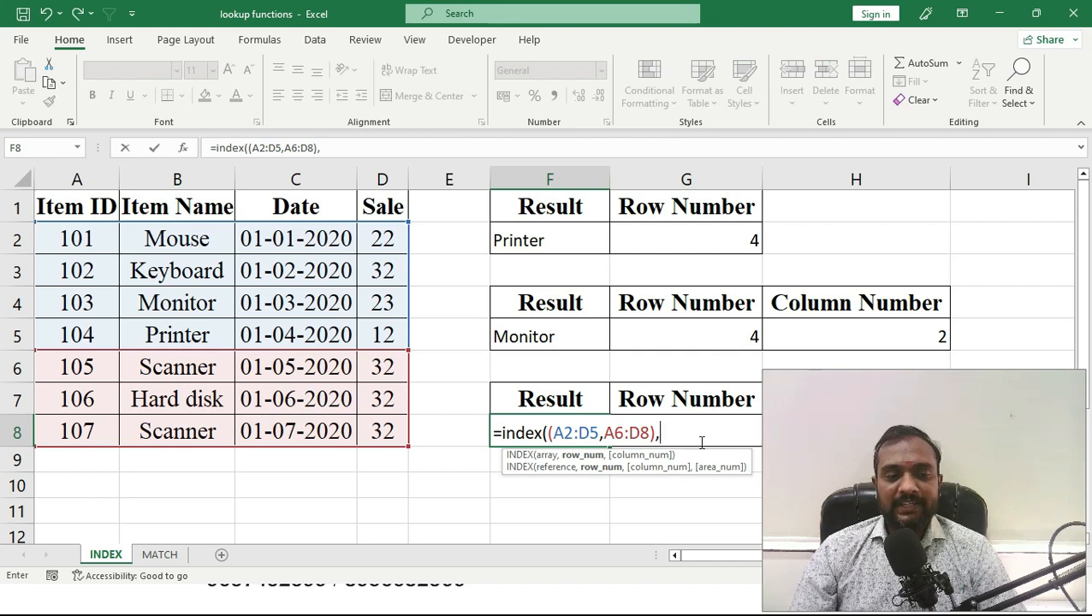
Complete the F8 formula with G8 as row number, H8 as column number and I8 as area number
{"action": "type", "text": "G8,"}
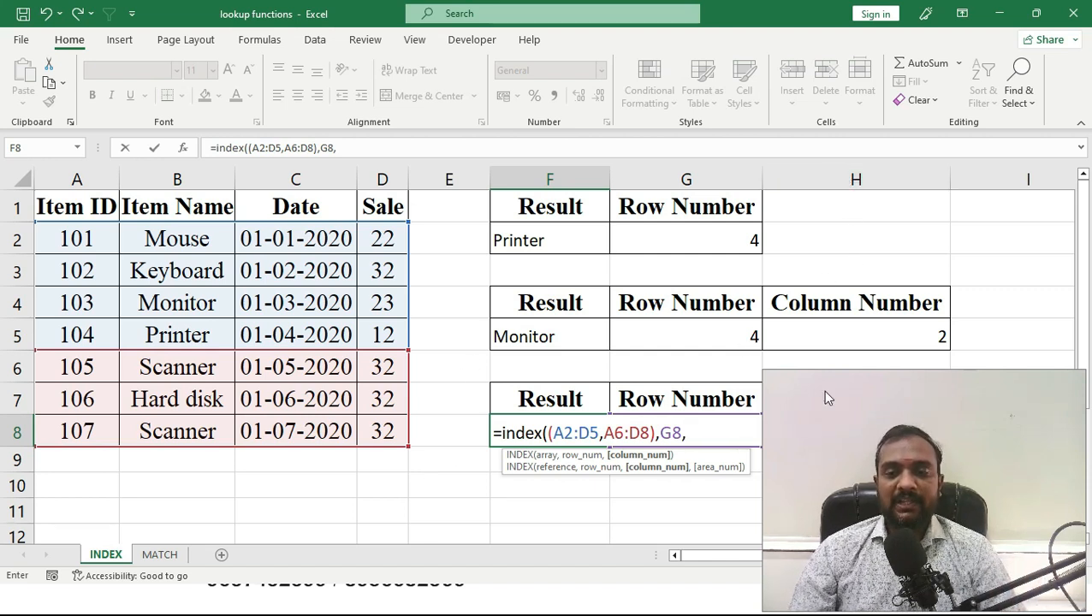
{"action": "type", "text": "H8,"}
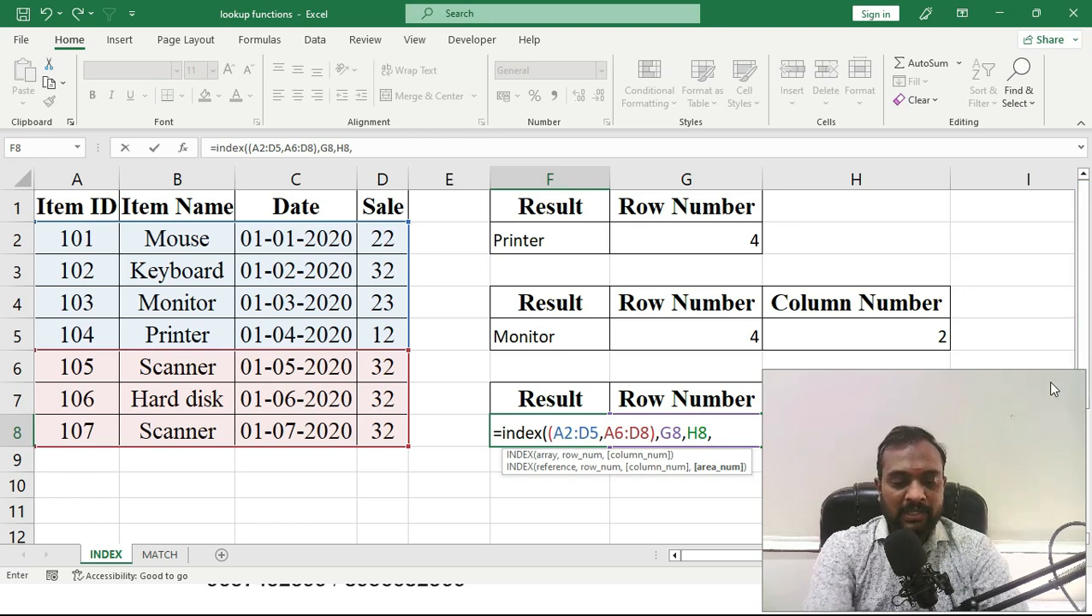
{"action": "type", "text": "I"}
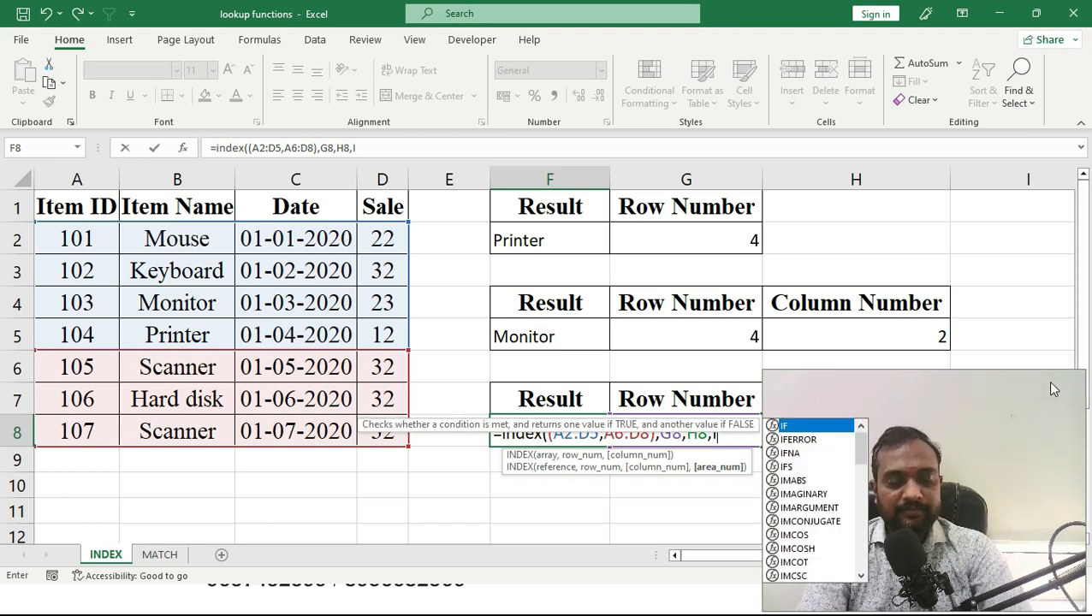
{"action": "type", "text": "*"}
{"action": "key", "text": "BackSpace"}
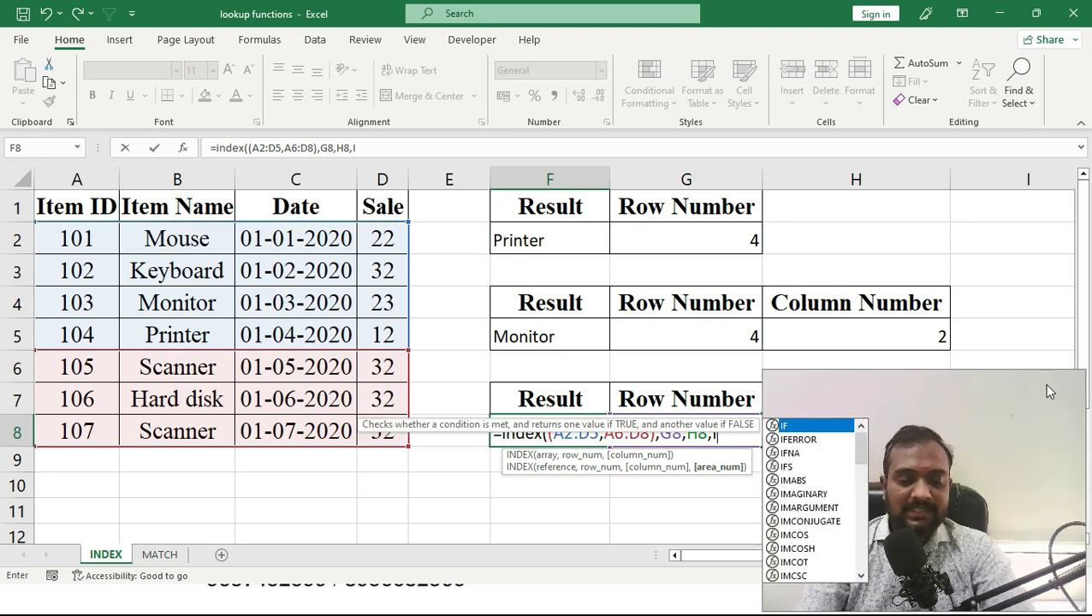
{"action": "type", "text": "8"}
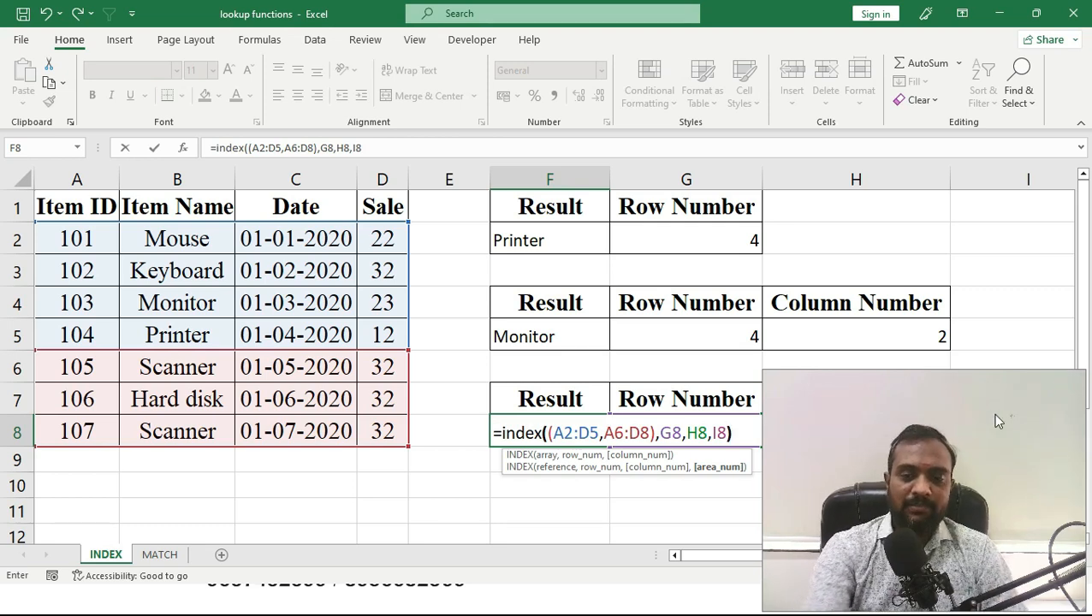
{"action": "type", "text": ")"}
{"action": "key", "text": "Return"}
{"action": "key", "text": "Up"}
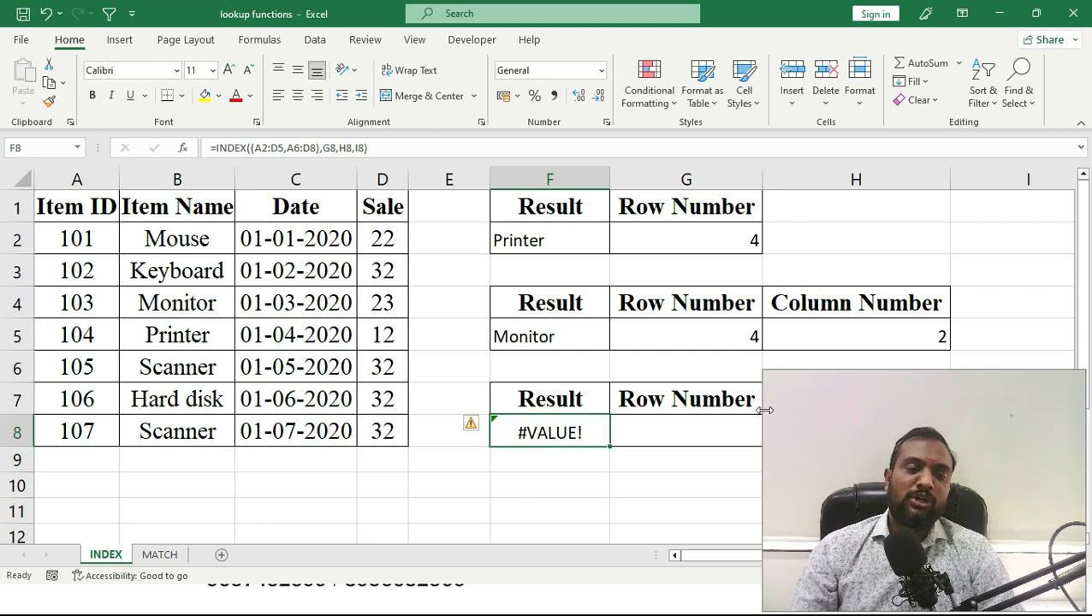
Review the empty argument cells in row 8 and the two reference areas, A2:D5 and A6:D8
{"action": "left_click_drag", "start_coordinate": [942, 479], "coordinate": [362, 469]}
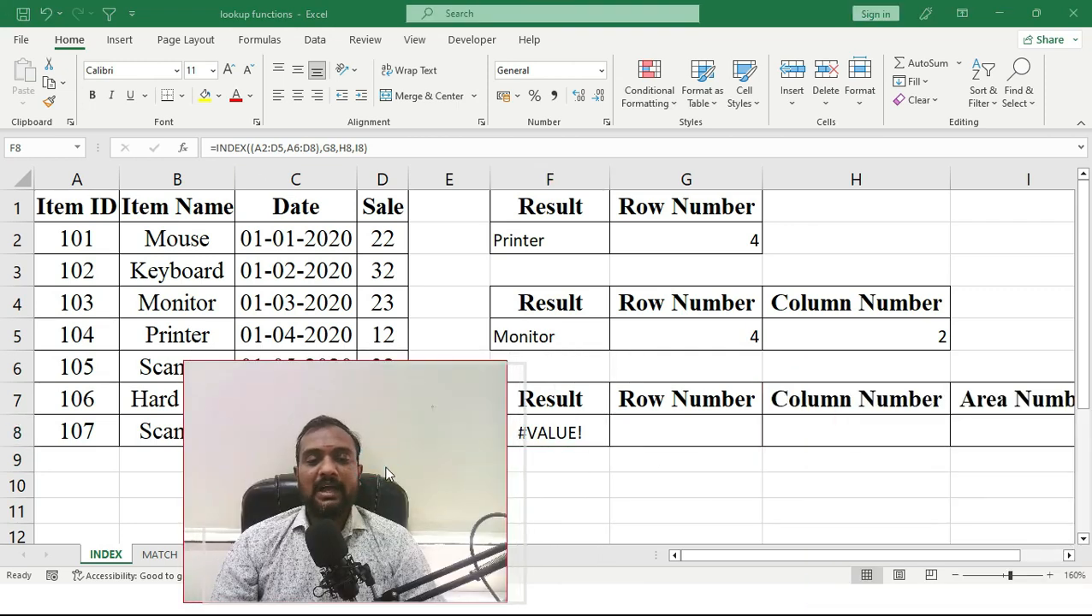
{"action": "left_click_drag", "start_coordinate": [370, 467], "coordinate": [366, 465]}
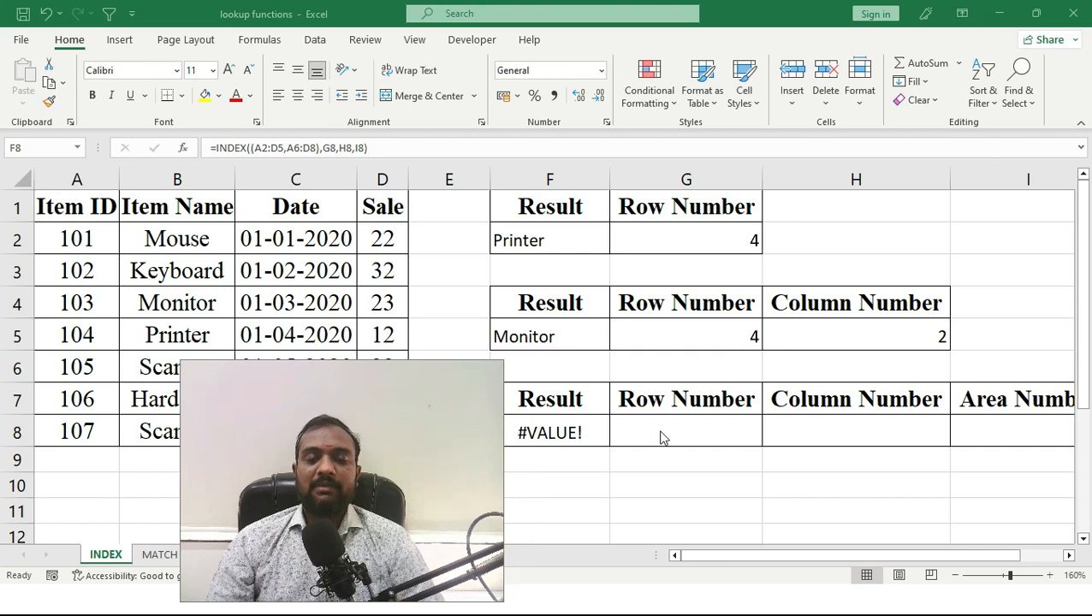
{"action": "left_click", "coordinate": [707, 431]}
{"action": "left_click", "coordinate": [696, 441]}
{"action": "left_click", "coordinate": [1009, 429]}
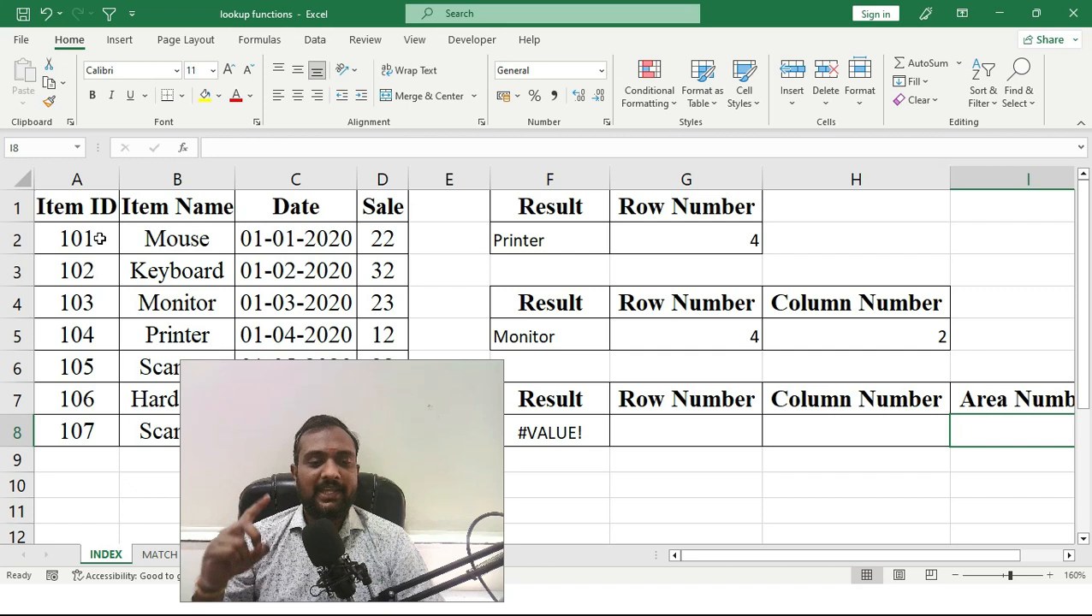
{"action": "left_click_drag", "start_coordinate": [63, 242], "coordinate": [377, 335]}
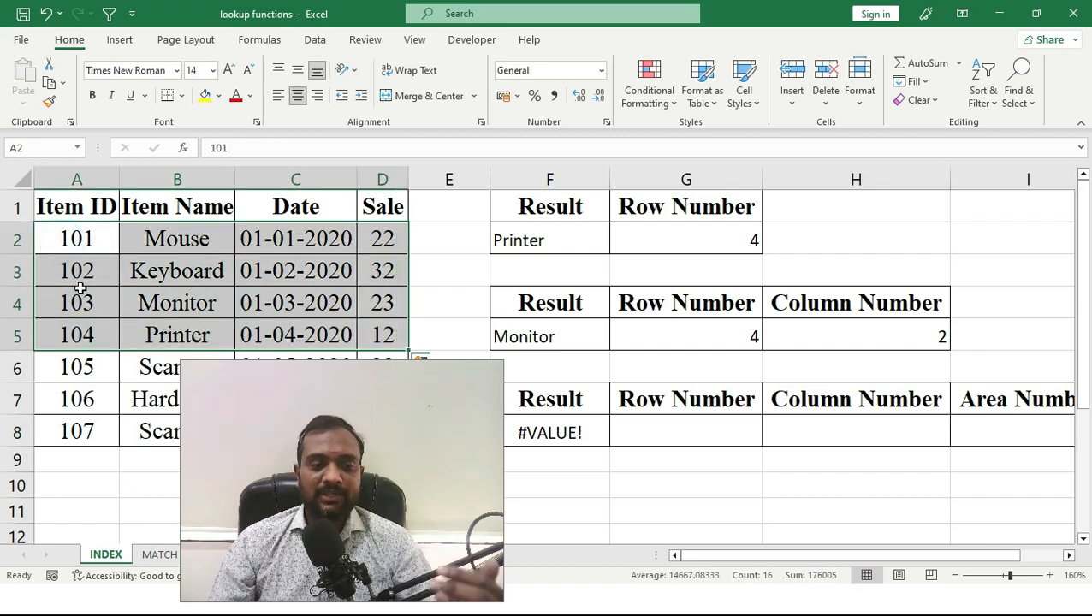
{"action": "left_click_drag", "start_coordinate": [73, 366], "coordinate": [358, 420]}
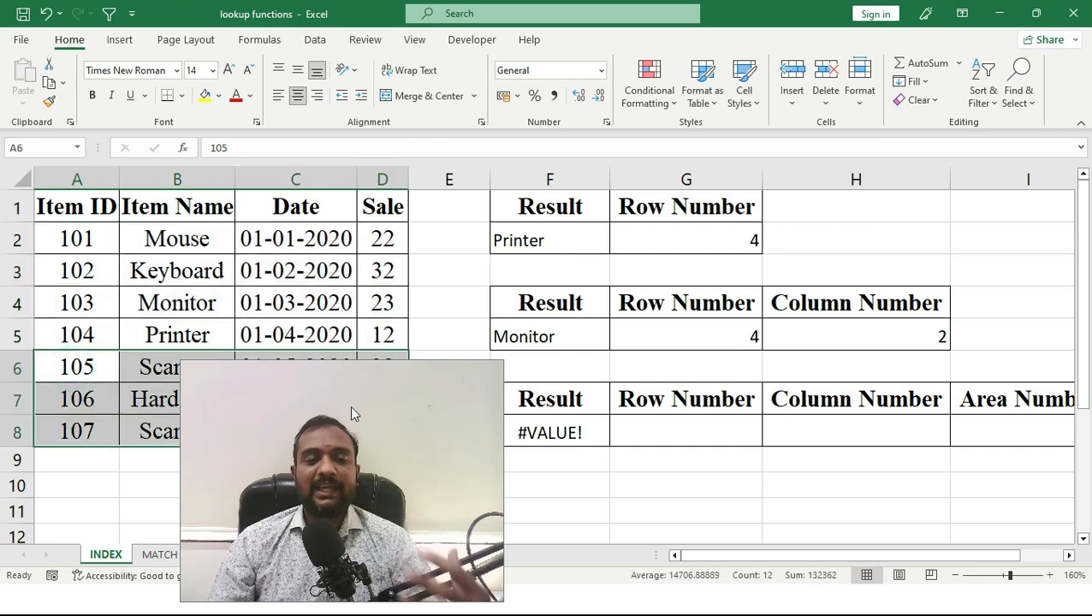
Set the row number in G8 to 2, the column number in H8 to 2 and the area number in I8 to 1
{"action": "left_click", "coordinate": [670, 429]}
{"action": "type", "text": "2"}
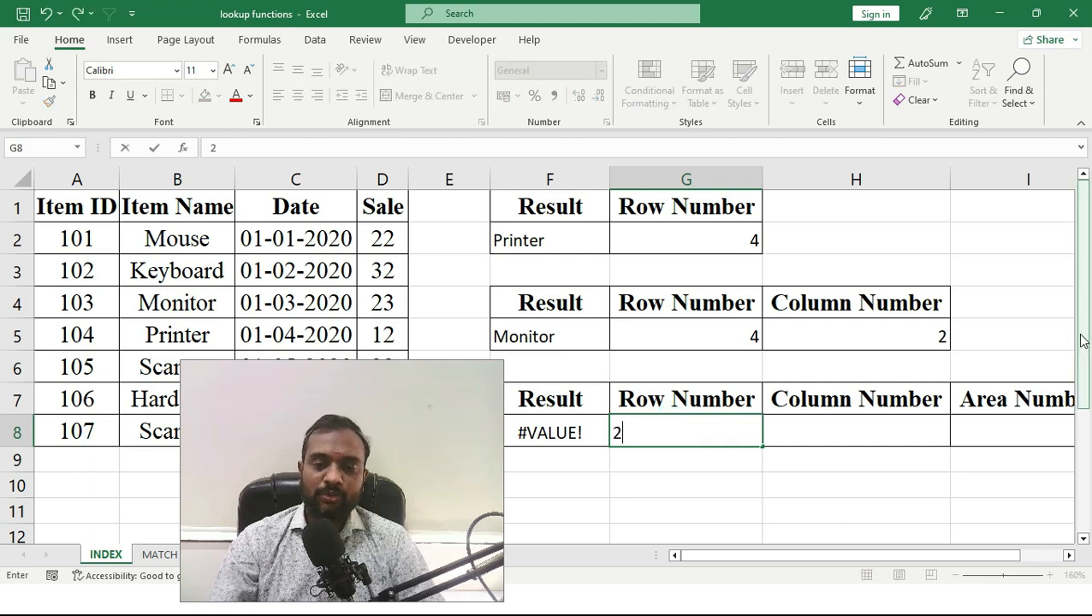
{"action": "key", "text": "Tab"}
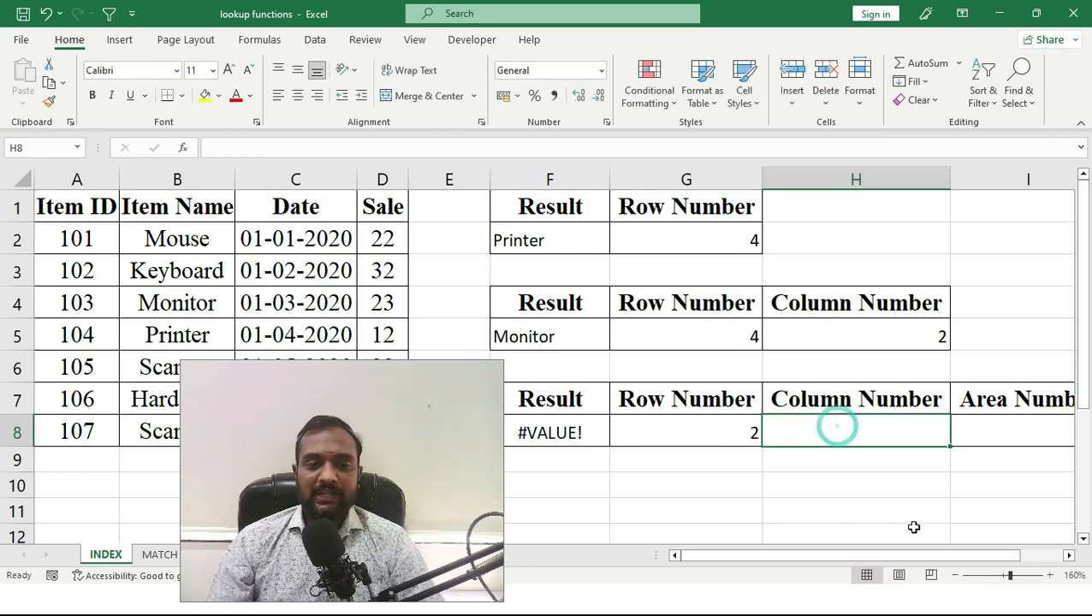
{"action": "type", "text": "2"}
{"action": "key", "text": "Tab"}
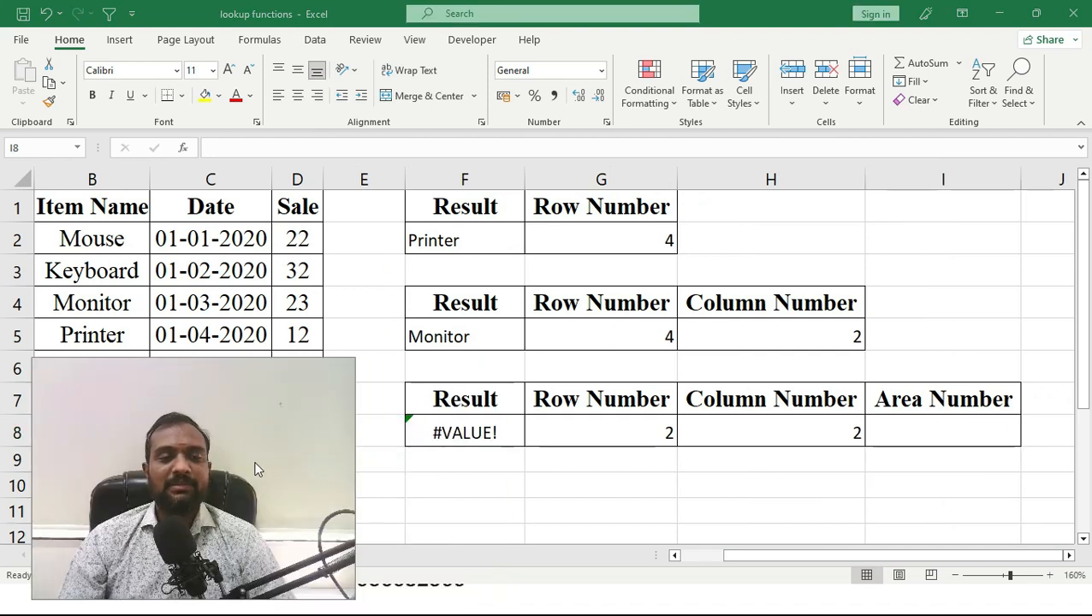
{"action": "left_click", "coordinate": [916, 427]}
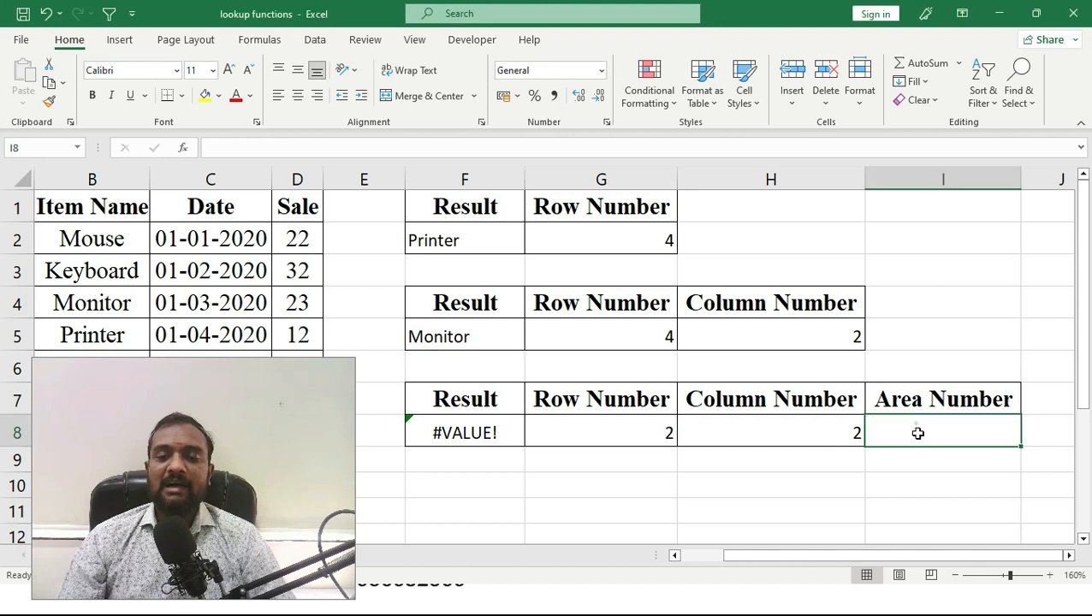
{"action": "type", "text": "1"}
{"action": "key", "text": "Return"}
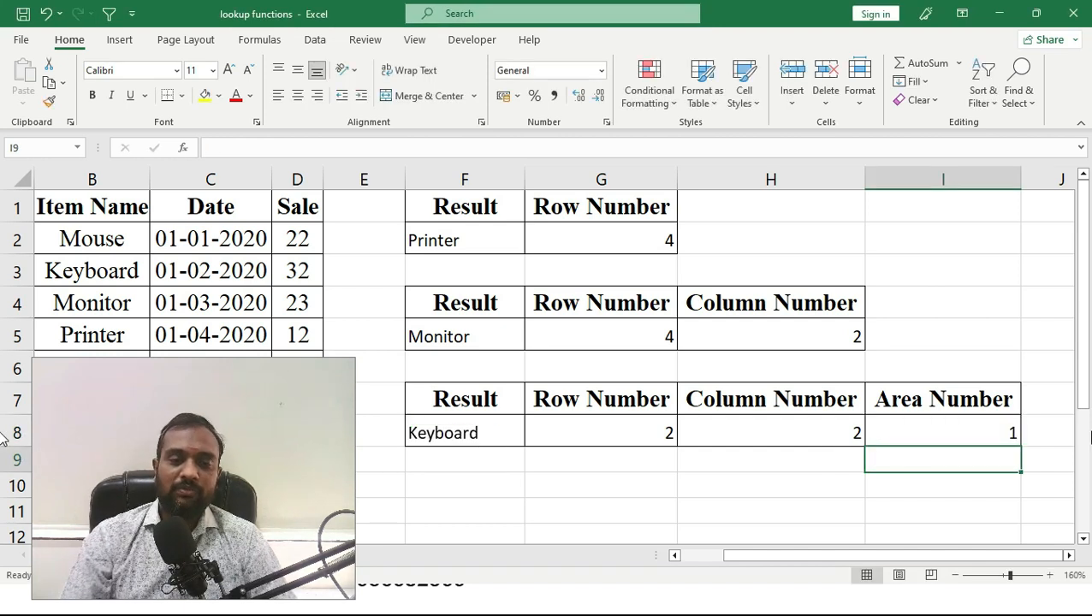
Check the F8 formula and its result against the first reference area, A2:D5
{"action": "left_click", "coordinate": [459, 441]}
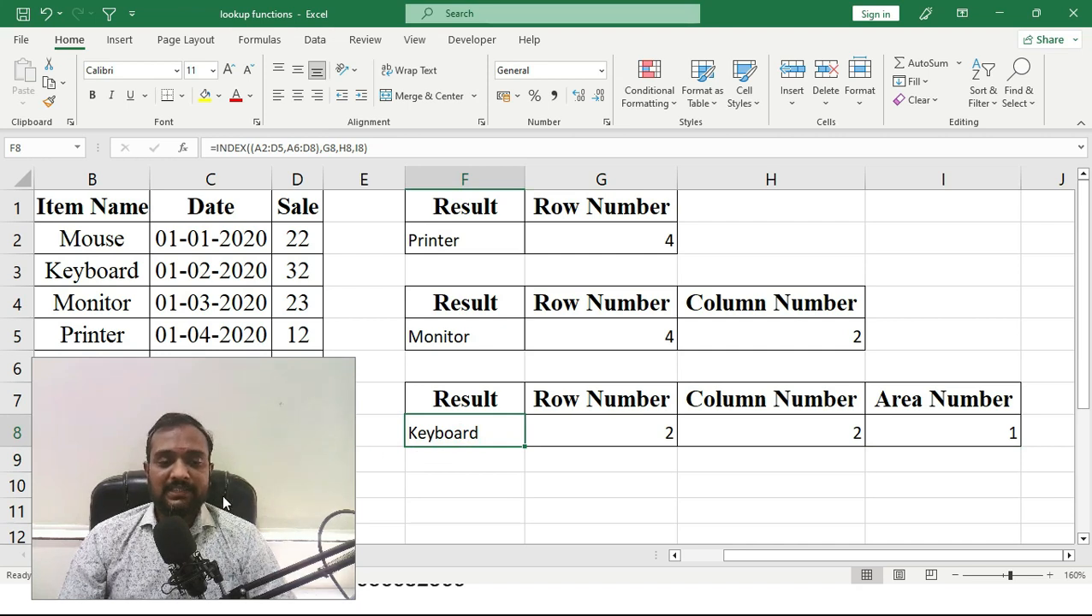
{"action": "left_click_drag", "start_coordinate": [984, 554], "coordinate": [944, 552]}
{"action": "left_click_drag", "start_coordinate": [59, 239], "coordinate": [82, 325]}
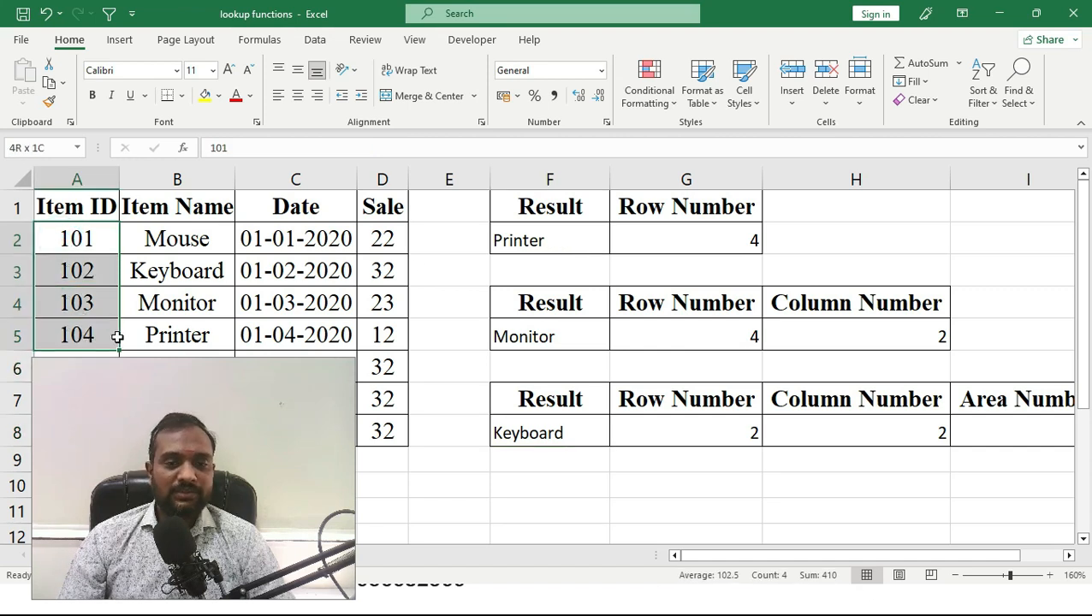
{"action": "left_click_drag", "start_coordinate": [119, 336], "coordinate": [397, 343]}
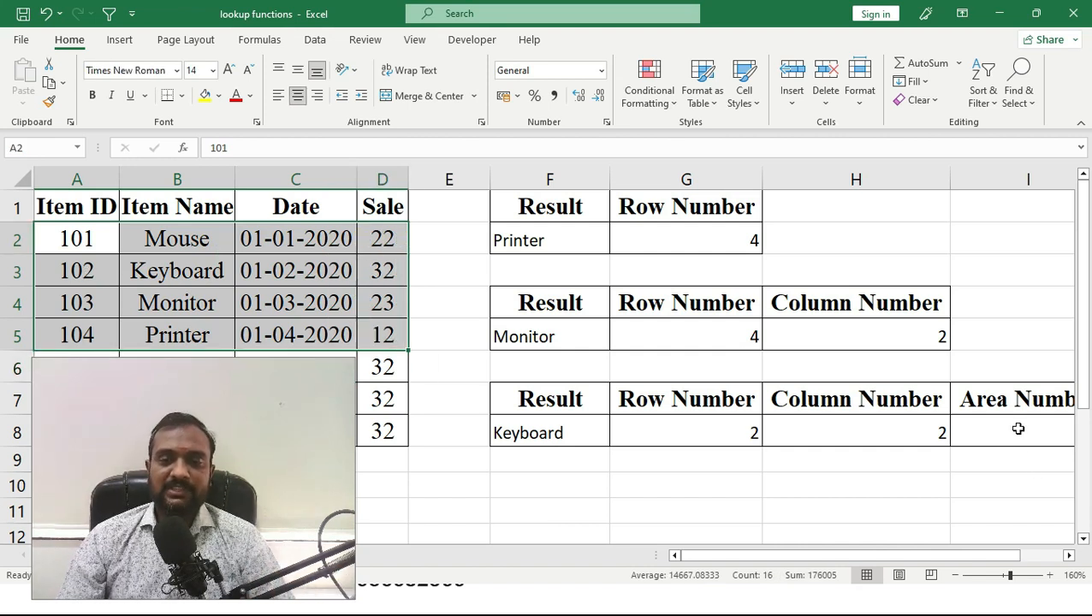
{"action": "left_click", "coordinate": [959, 576]}
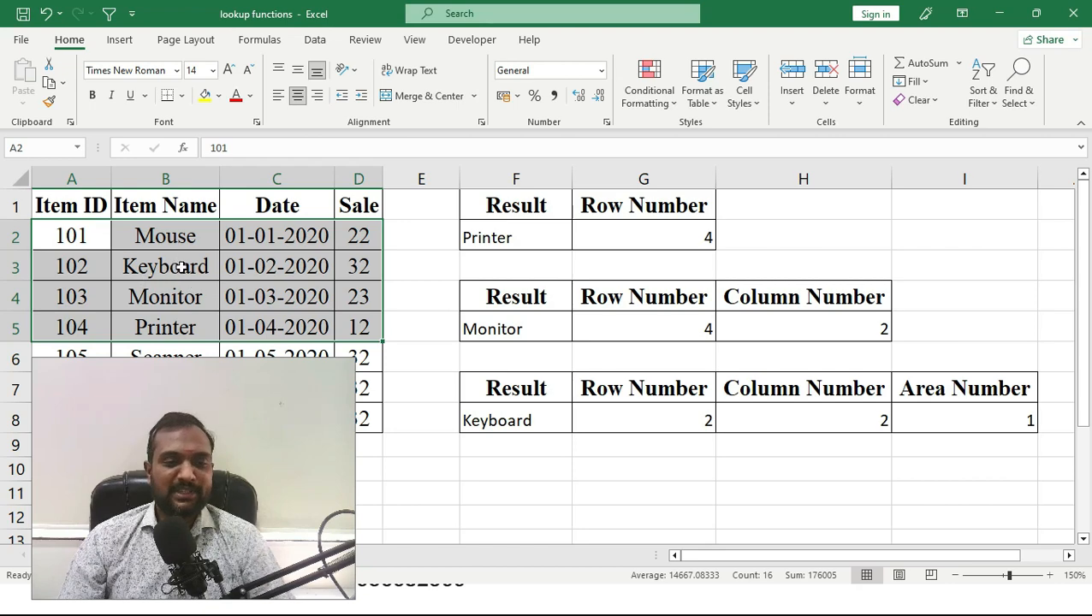
Change the area number in I8 to 2
{"action": "left_click", "coordinate": [488, 486]}
{"action": "left_click", "coordinate": [976, 421]}
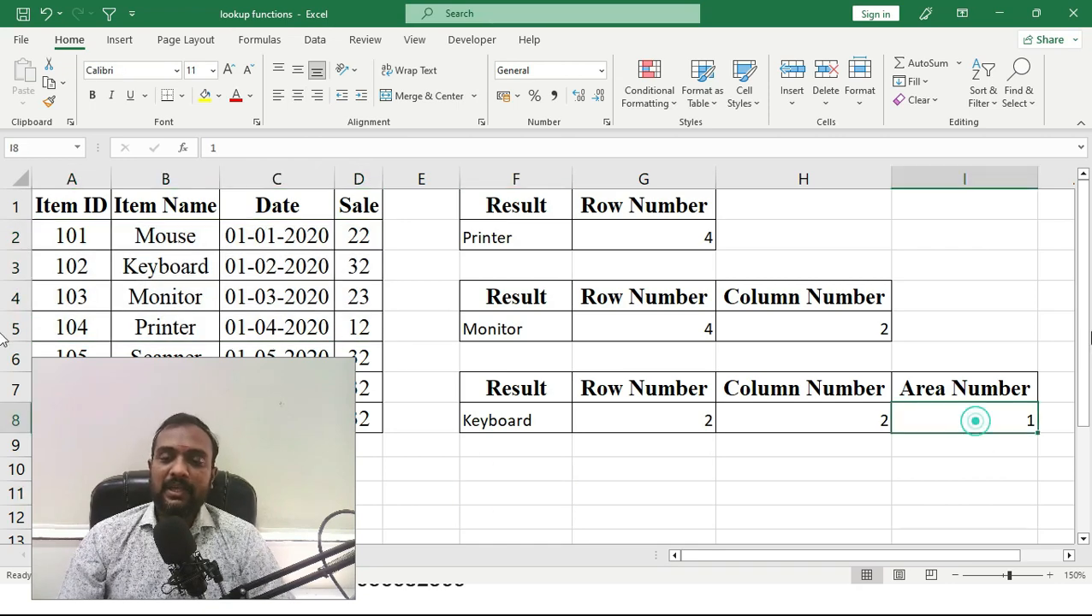
{"action": "type", "text": "2"}
{"action": "key", "text": "Return"}
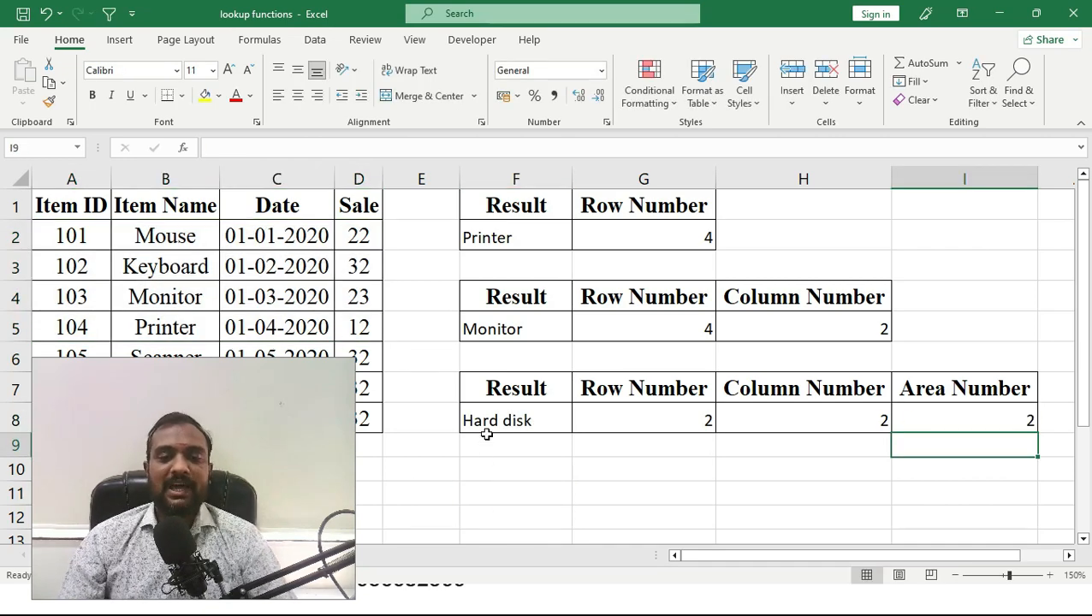
Compare the F8 result with the second reference area, A6:D8
{"action": "left_click", "coordinate": [238, 441]}
{"action": "left_click_drag", "start_coordinate": [550, 531], "coordinate": [568, 515]}
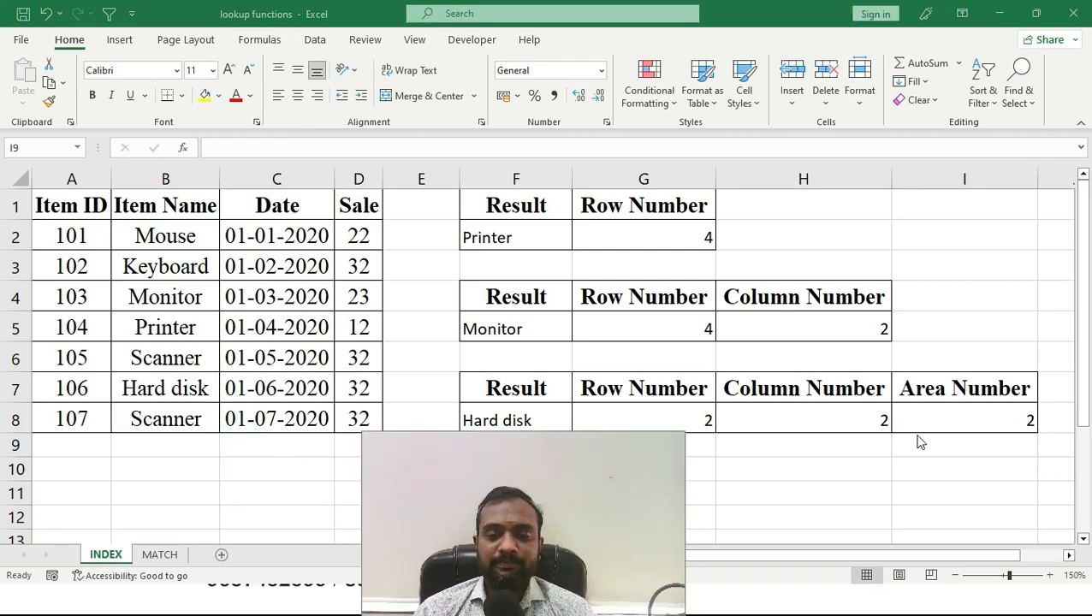
{"action": "left_click", "coordinate": [90, 360]}
{"action": "left_click_drag", "start_coordinate": [90, 360], "coordinate": [352, 420]}
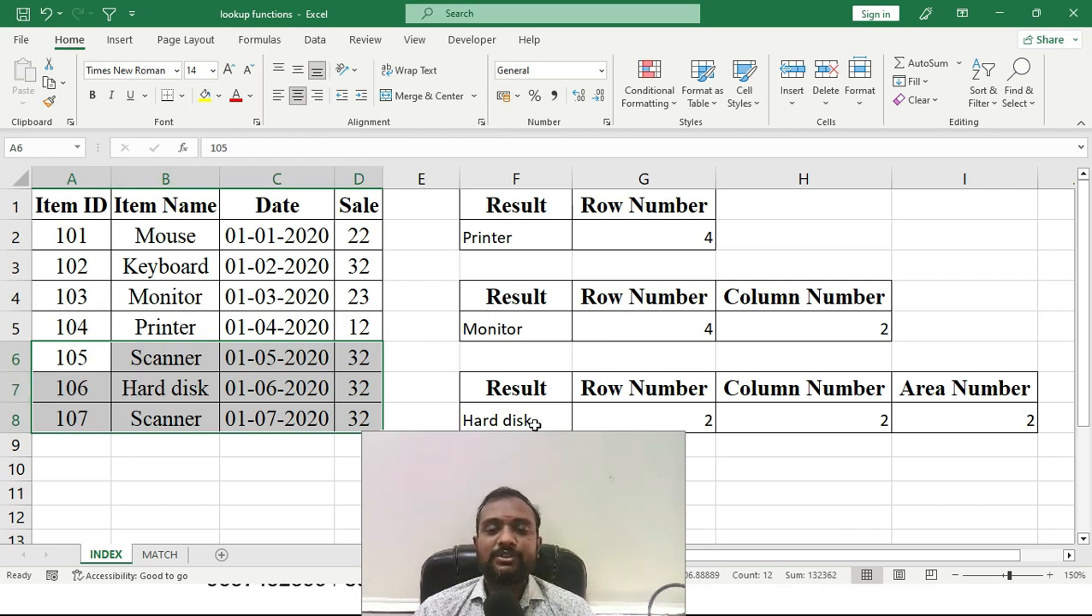
Change the column number in H8 to 3 so the formula returns a value from the Date column
{"action": "left_click", "coordinate": [829, 419]}
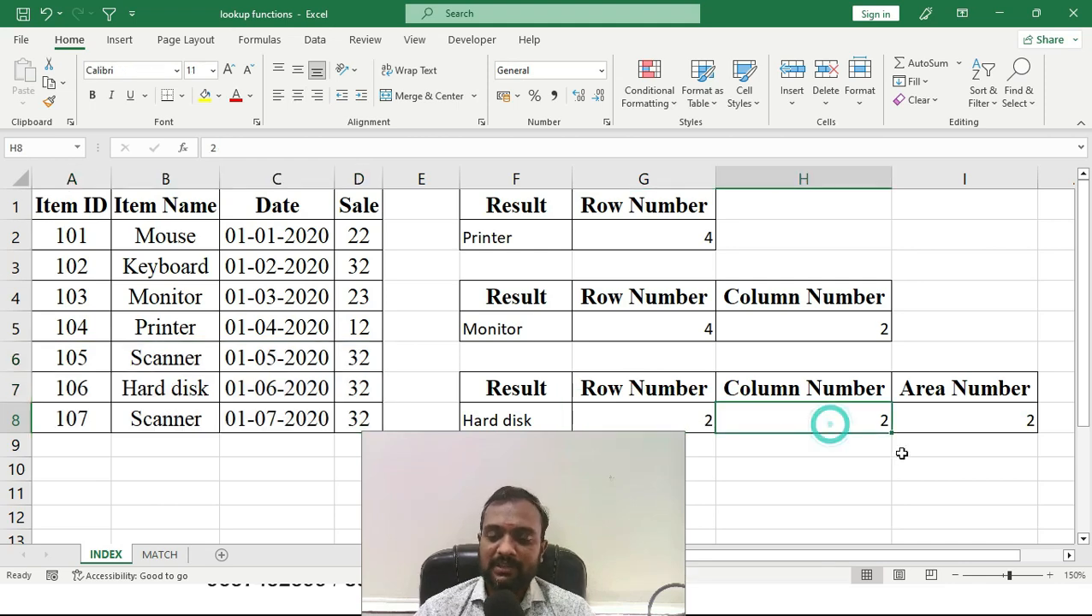
{"action": "type", "text": "3"}
{"action": "key", "text": "Return"}
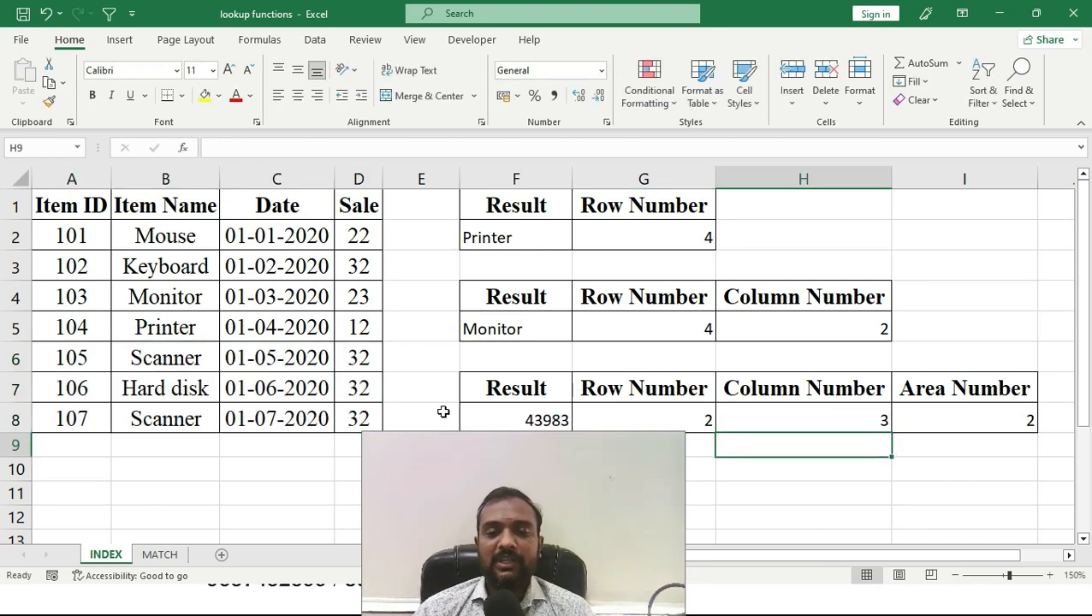
Format the result cell F8 as a short date and check it against area 2, A6:D8
{"action": "left_click", "coordinate": [524, 420]}
{"action": "left_click", "coordinate": [602, 70]}
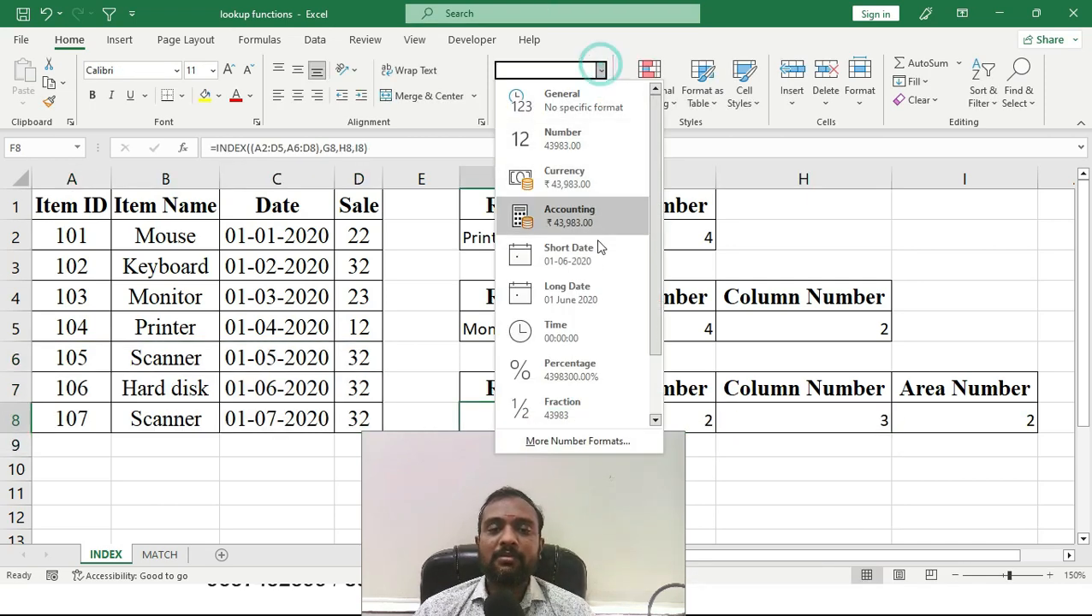
{"action": "left_click", "coordinate": [577, 257]}
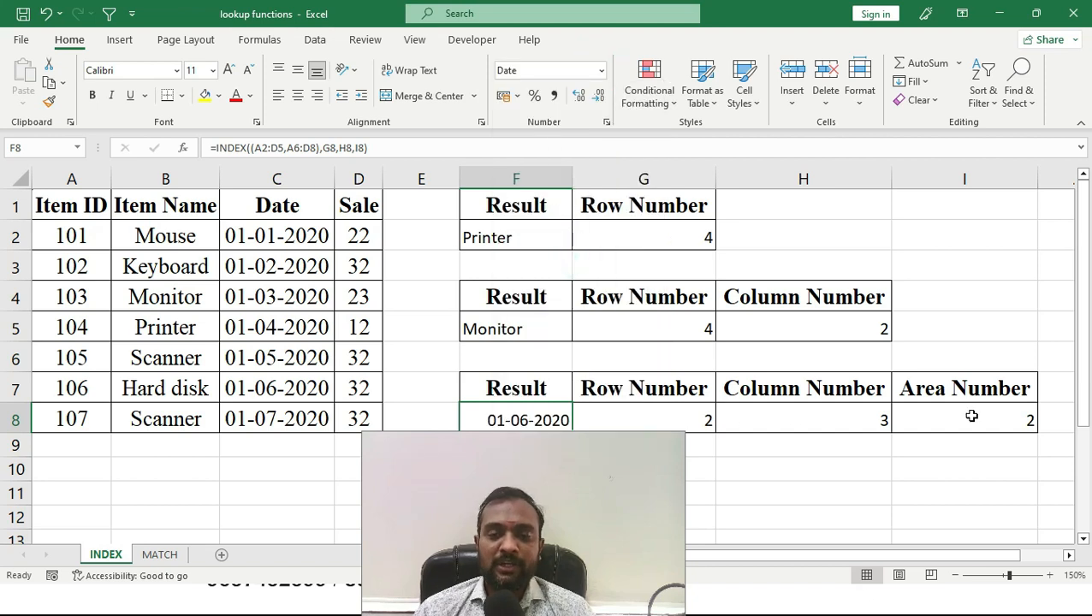
{"action": "left_click", "coordinate": [971, 416]}
{"action": "left_click_drag", "start_coordinate": [74, 357], "coordinate": [337, 418]}
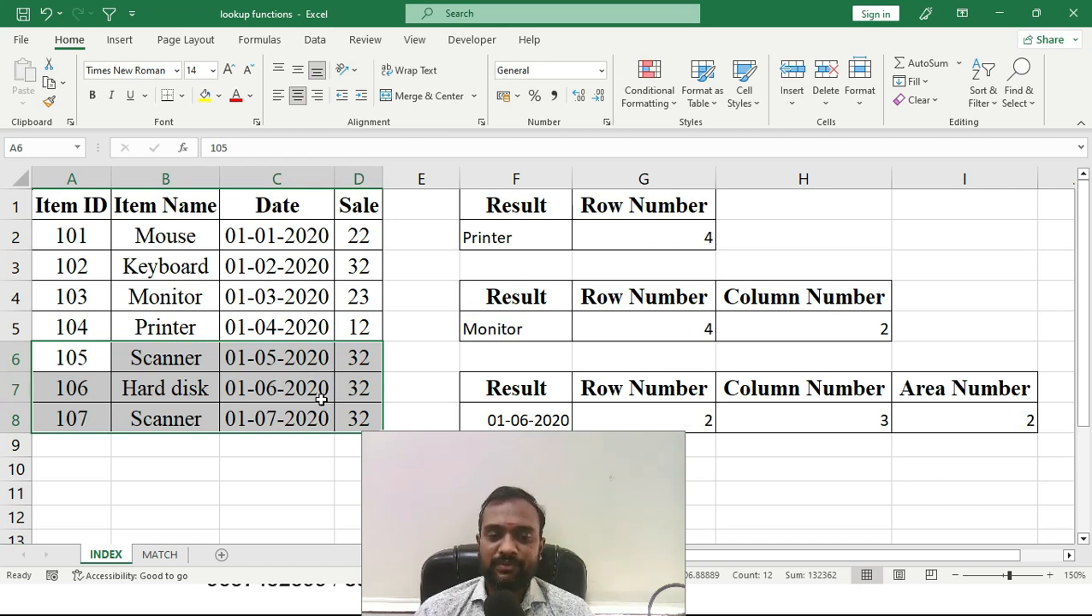
Change the area number in I8 to 1 and compare the F8 result with the first reference area, A2:D5
{"action": "left_click", "coordinate": [927, 418]}
{"action": "type", "text": "1"}
{"action": "key", "text": "Return"}
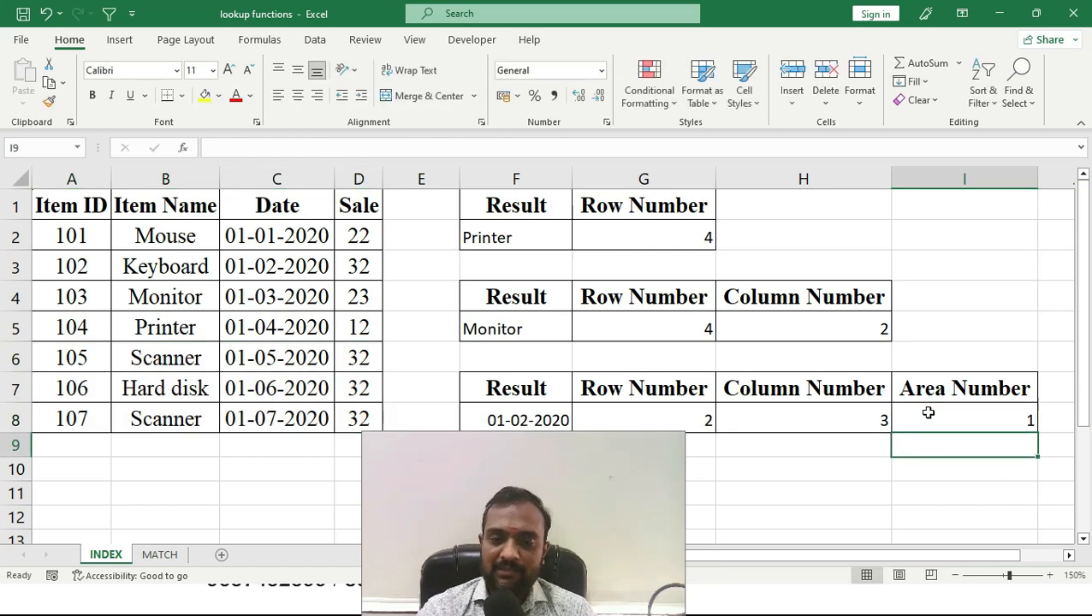
{"action": "left_click", "coordinate": [53, 244]}
{"action": "left_click_drag", "start_coordinate": [53, 244], "coordinate": [360, 317]}
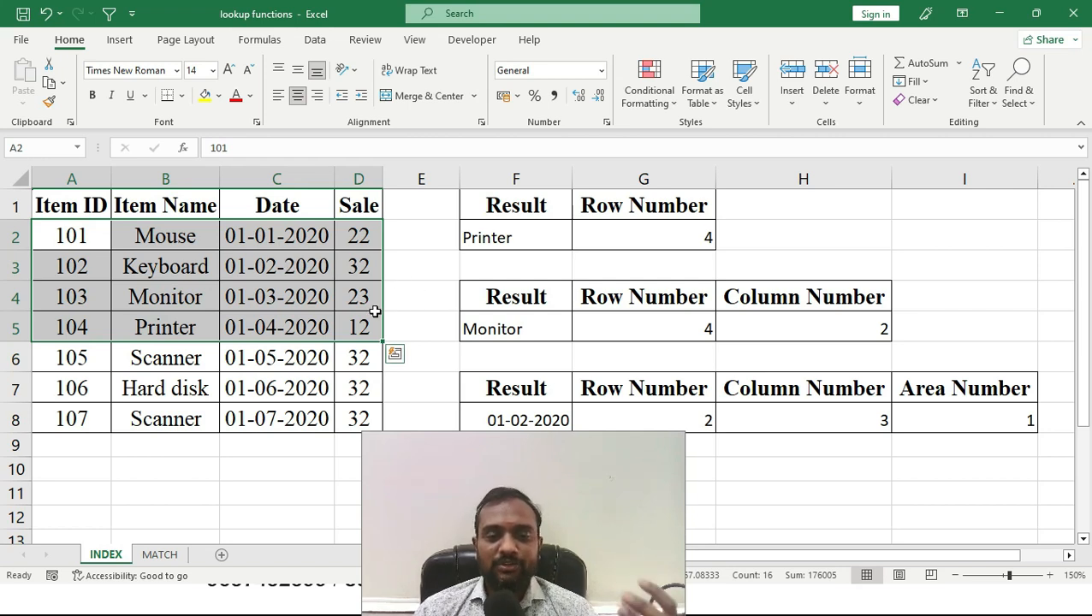
{"action": "left_click_drag", "start_coordinate": [544, 542], "coordinate": [924, 476]}
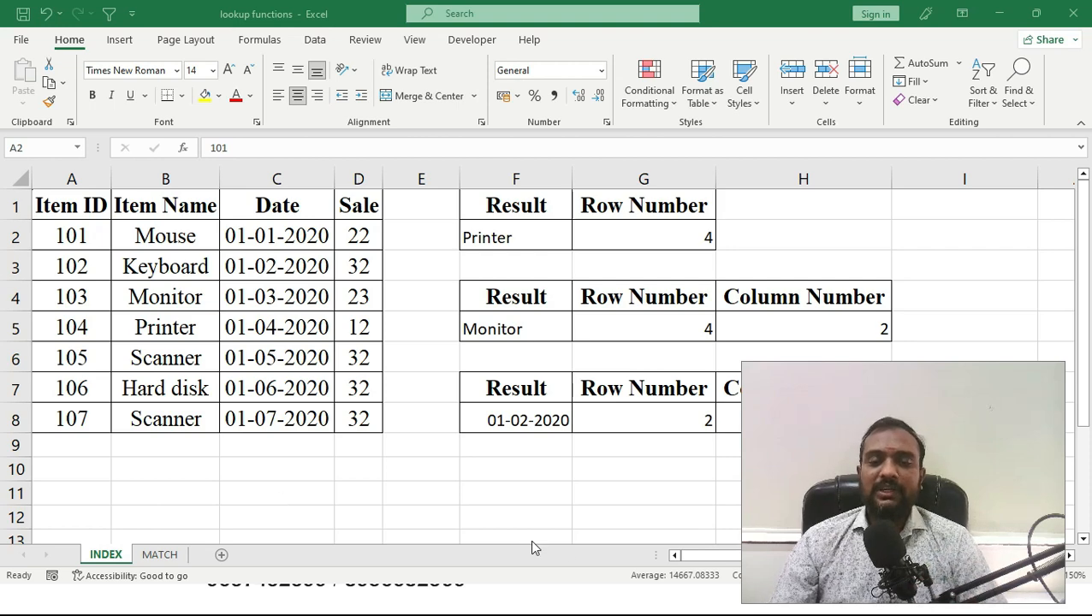
Switch to the PowerPoint slide show and advance to the slide on the MATCH function
{"action": "key", "text": "alt+Tab"}
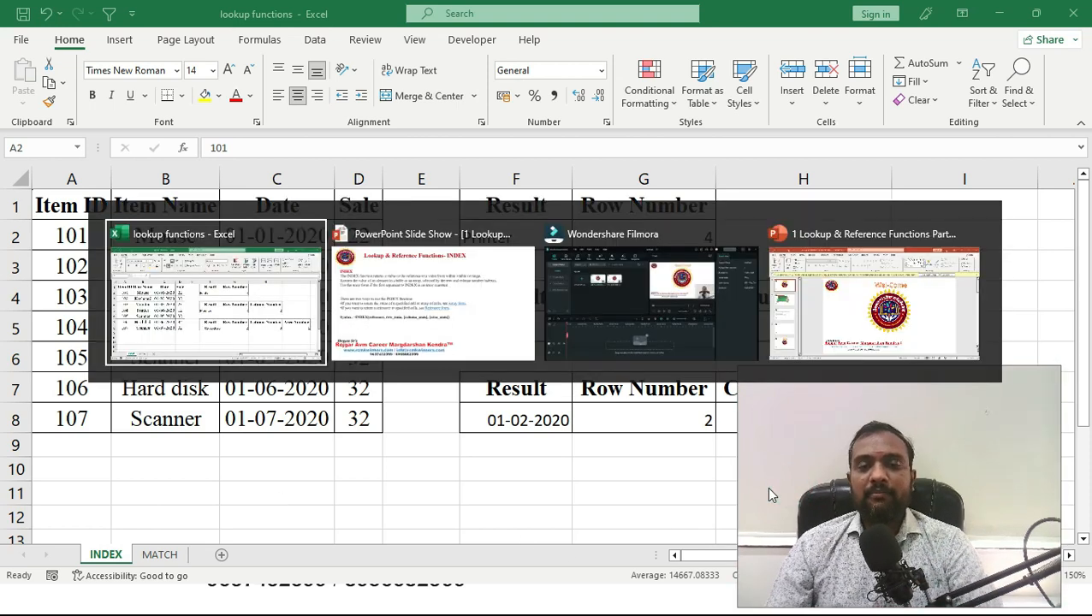
{"action": "key", "text": "alt+Tab"}
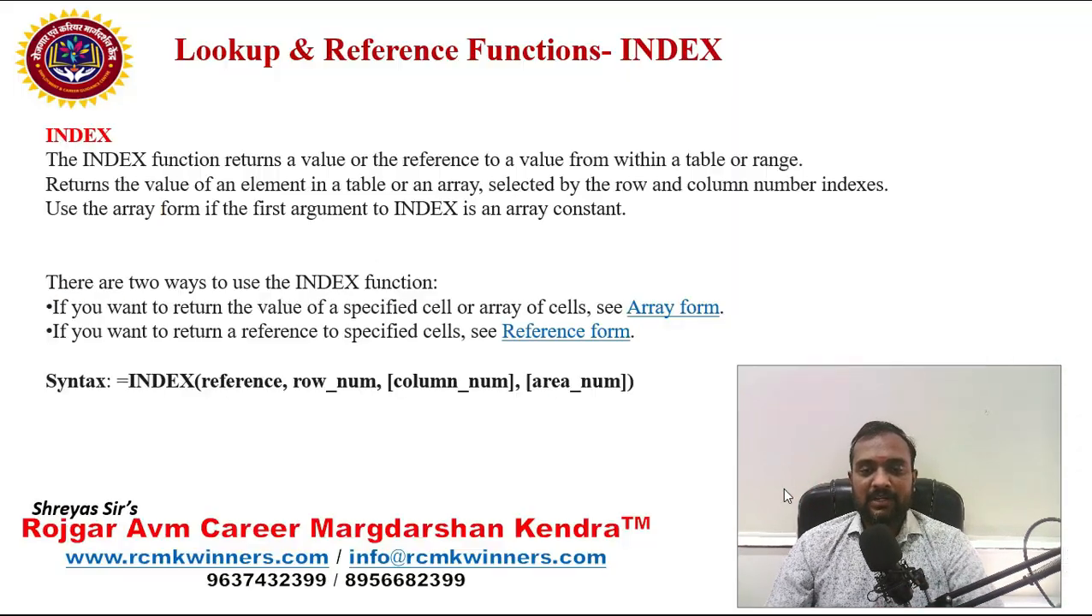
{"action": "key", "text": "Right"}
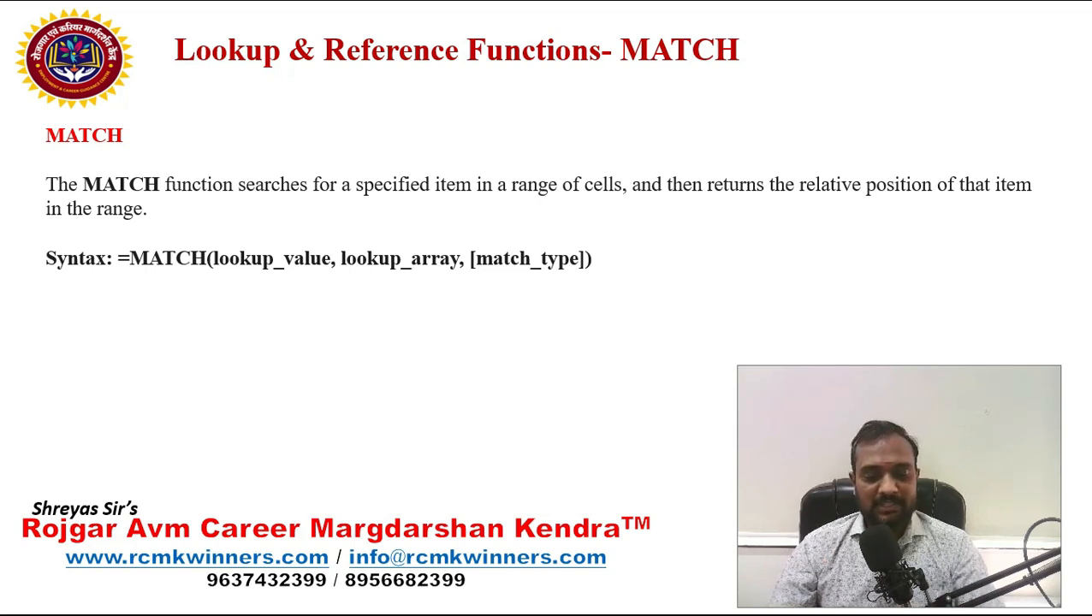
Switch back to the Excel workbook and enter Keyboard as the item name in H1 of the MATCH sheet
{"action": "key", "text": "alt+Tab"}
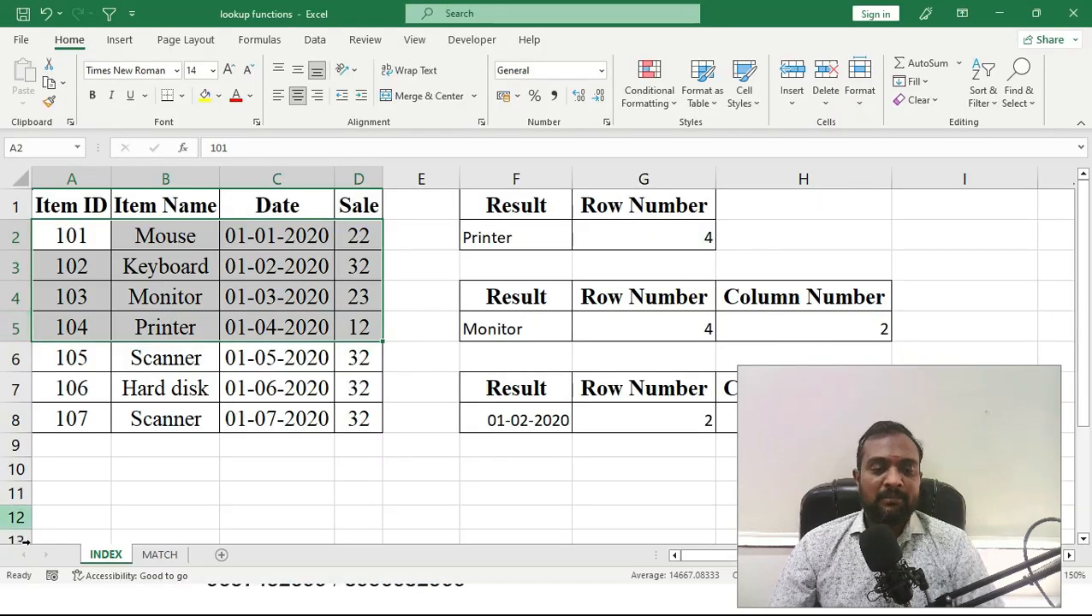
{"action": "left_click", "coordinate": [154, 554]}
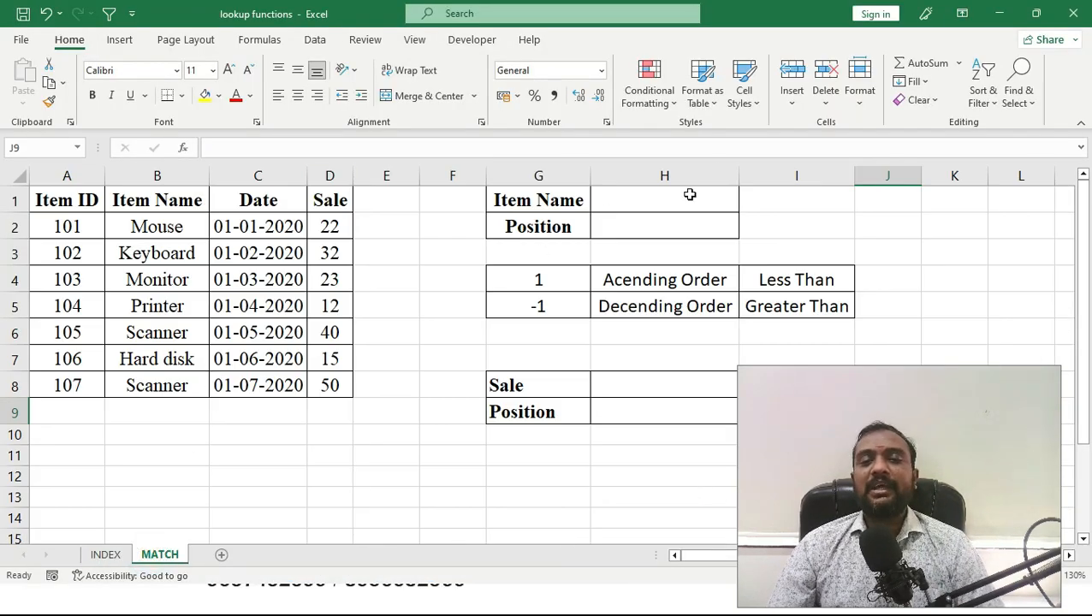
{"action": "left_click", "coordinate": [617, 197]}
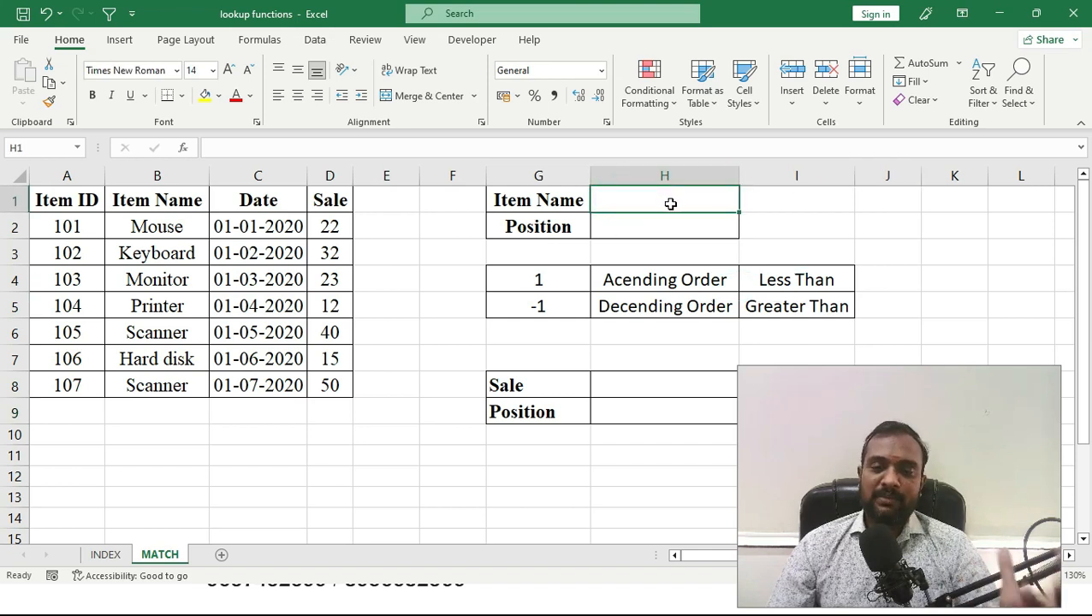
{"action": "left_click_drag", "start_coordinate": [163, 227], "coordinate": [140, 384]}
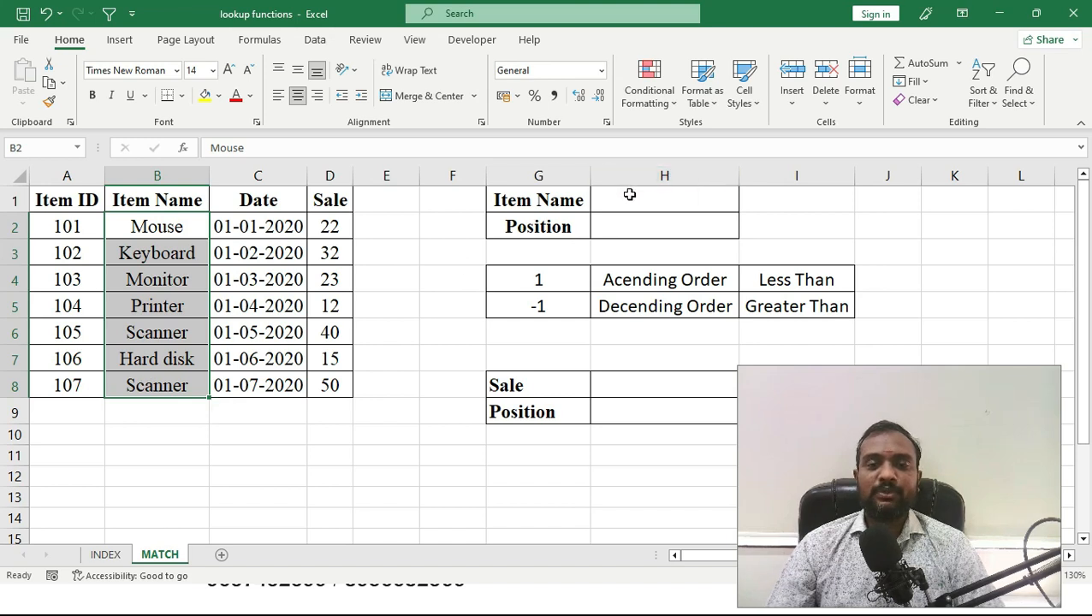
{"action": "left_click", "coordinate": [629, 195]}
{"action": "type", "text": "K"}
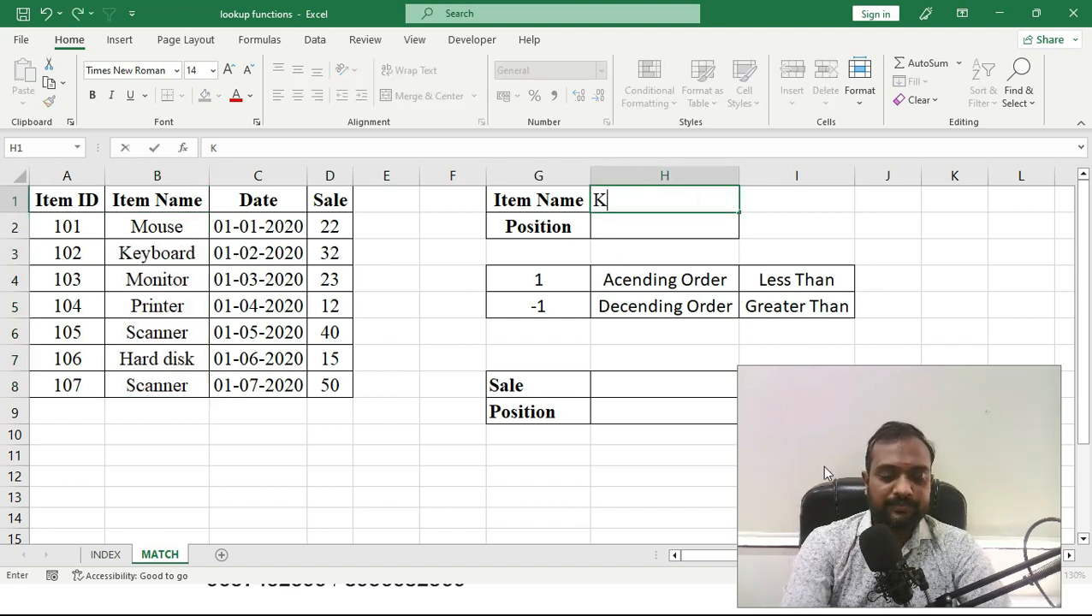
{"action": "type", "text": "eyboard"}
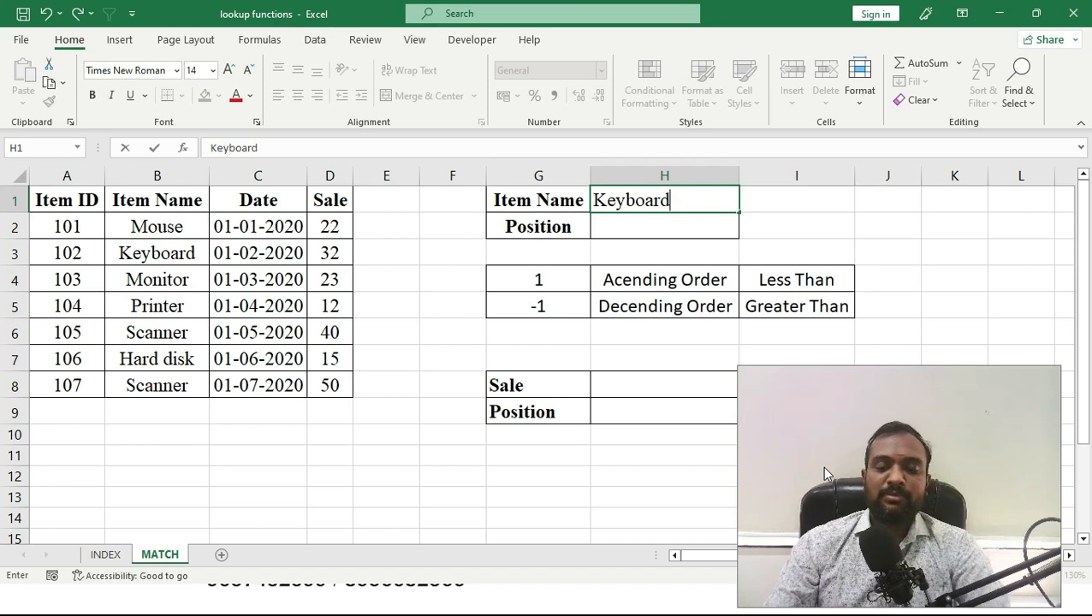
{"action": "key", "text": "Return"}
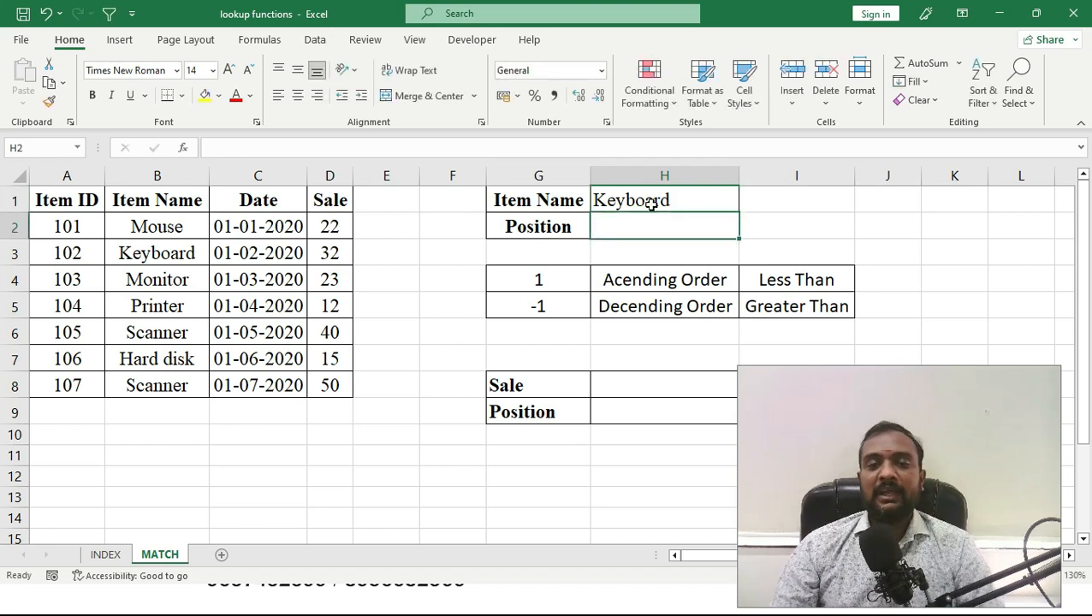
Begin a MATCH formula in H2 with H1 as the lookup value and B2:B8 as the lookup array
{"action": "left_click_drag", "start_coordinate": [117, 233], "coordinate": [162, 375]}
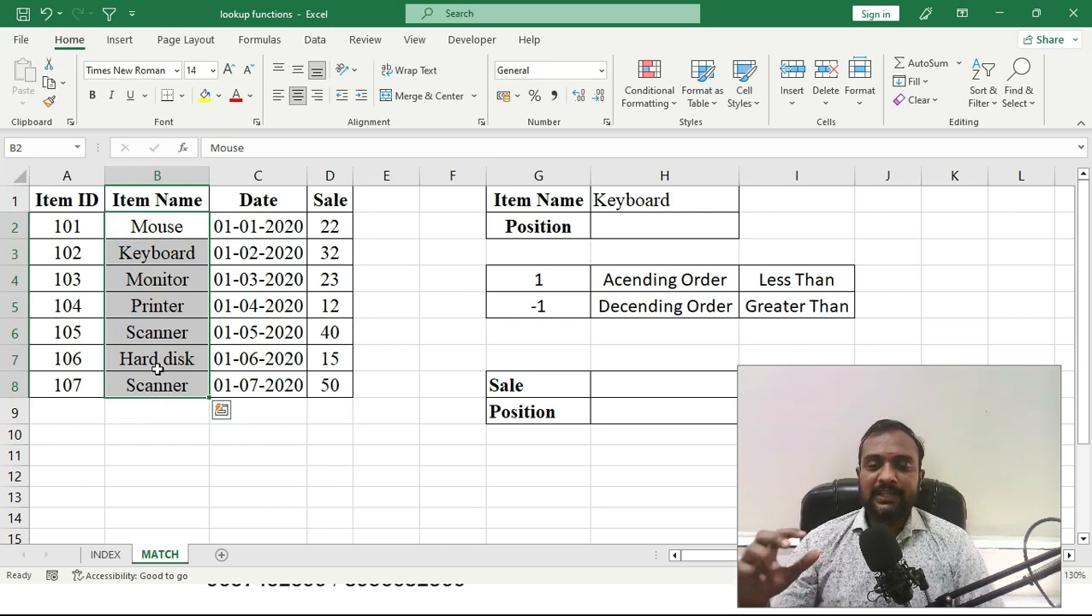
{"action": "left_click", "coordinate": [653, 224]}
{"action": "type", "text": "=m"}
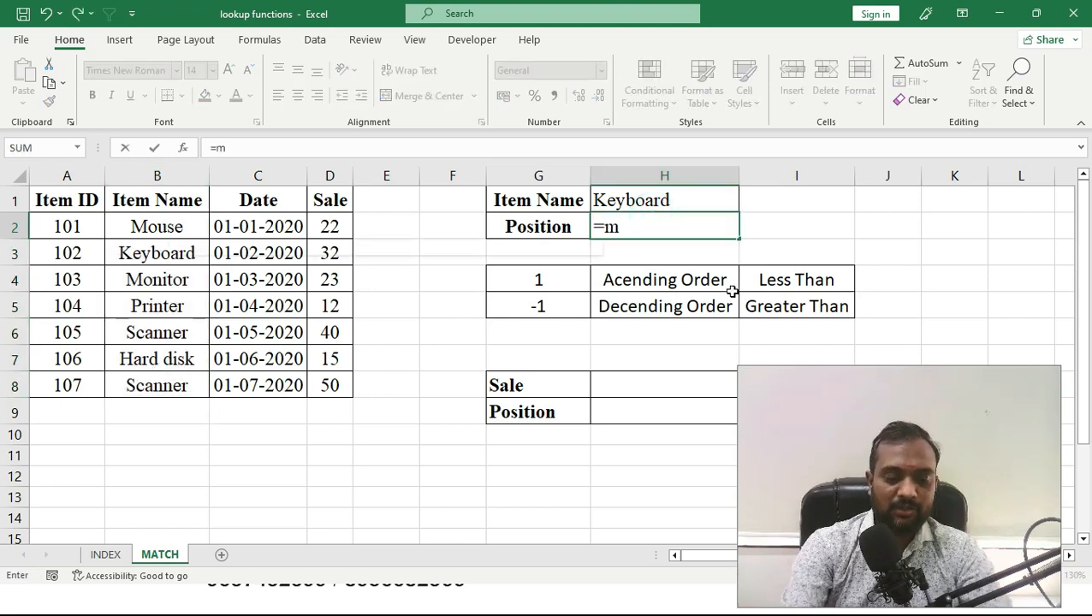
{"action": "type", "text": "atch("}
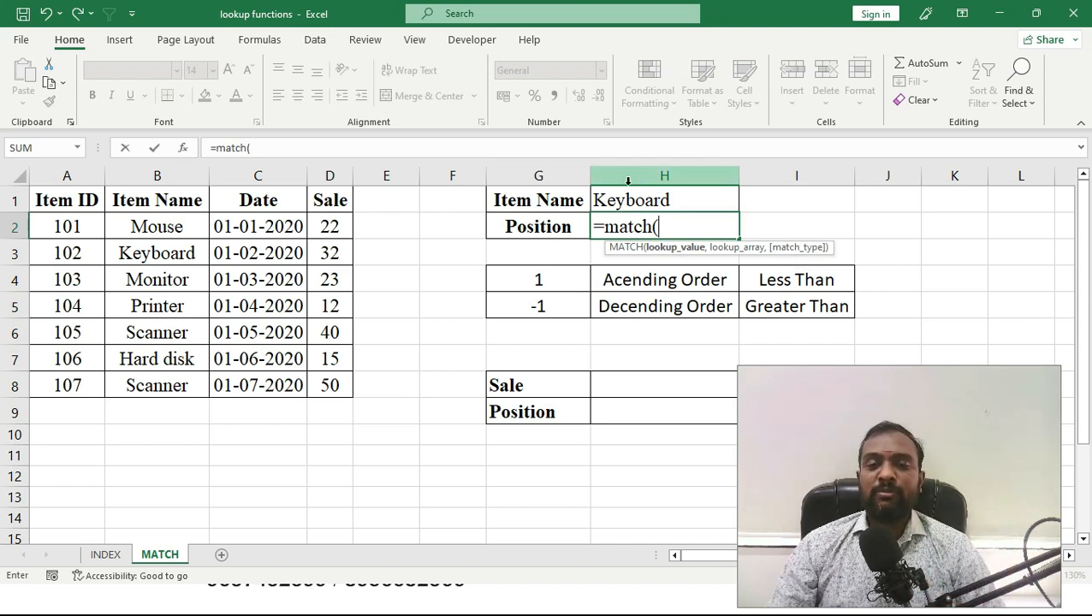
{"action": "left_click", "coordinate": [646, 202]}
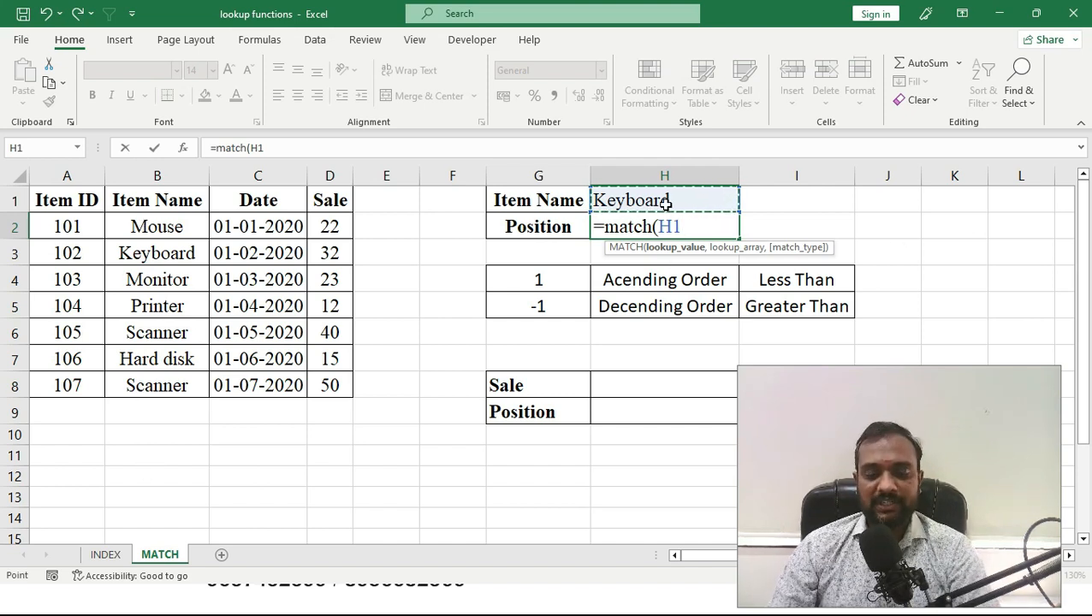
{"action": "type", "text": ","}
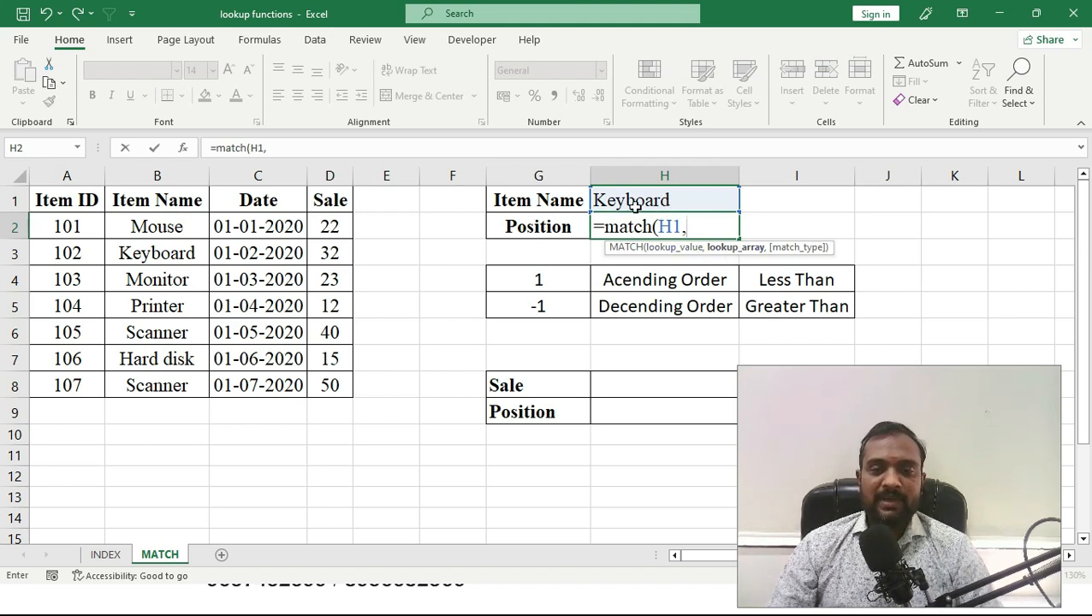
{"action": "left_click_drag", "start_coordinate": [171, 227], "coordinate": [146, 398]}
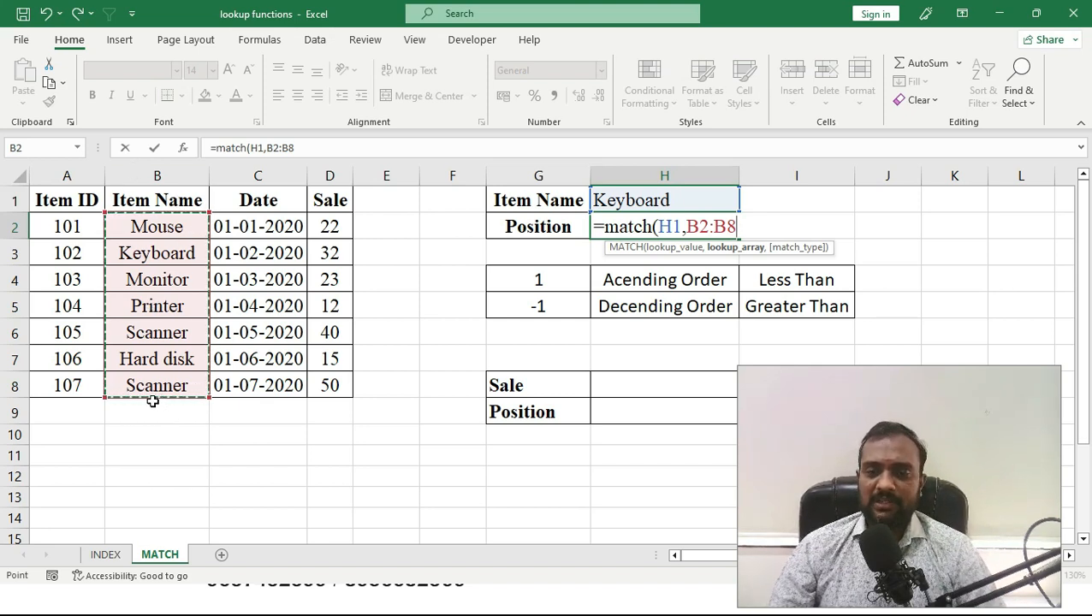
{"action": "type", "text": ","}
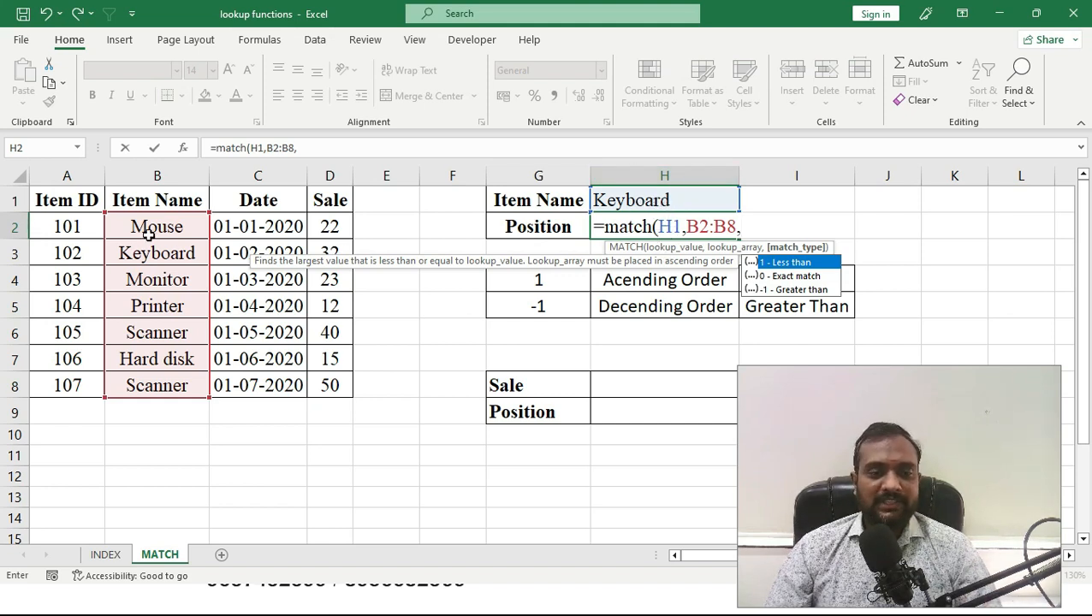
Complete the MATCH formula in H2 with match type 0 for an exact match
{"action": "left_click", "coordinate": [707, 227]}
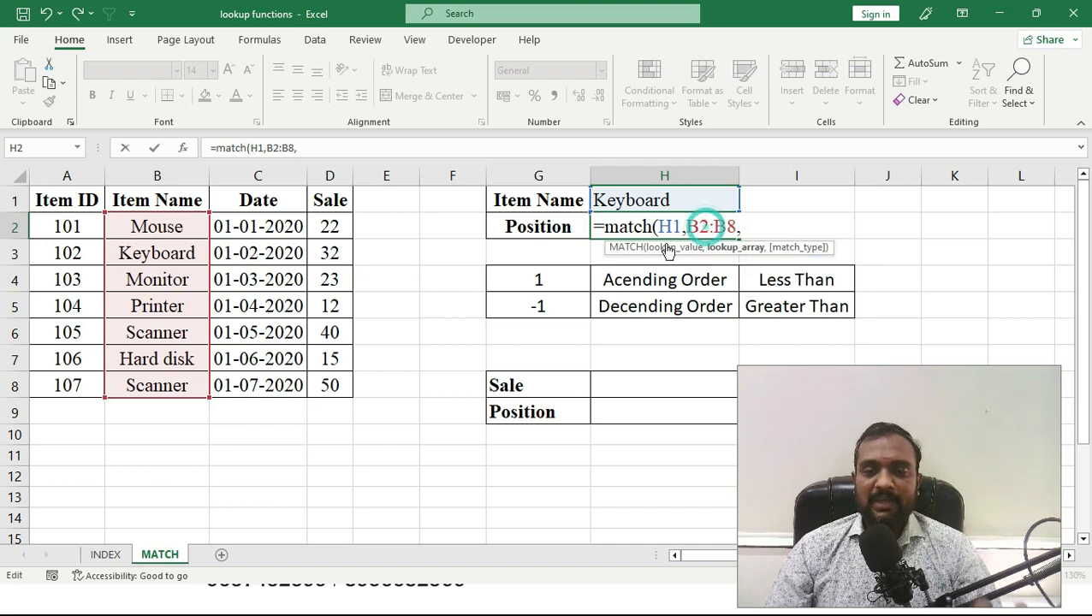
{"action": "left_click", "coordinate": [751, 229]}
{"action": "type", "text": "0"}
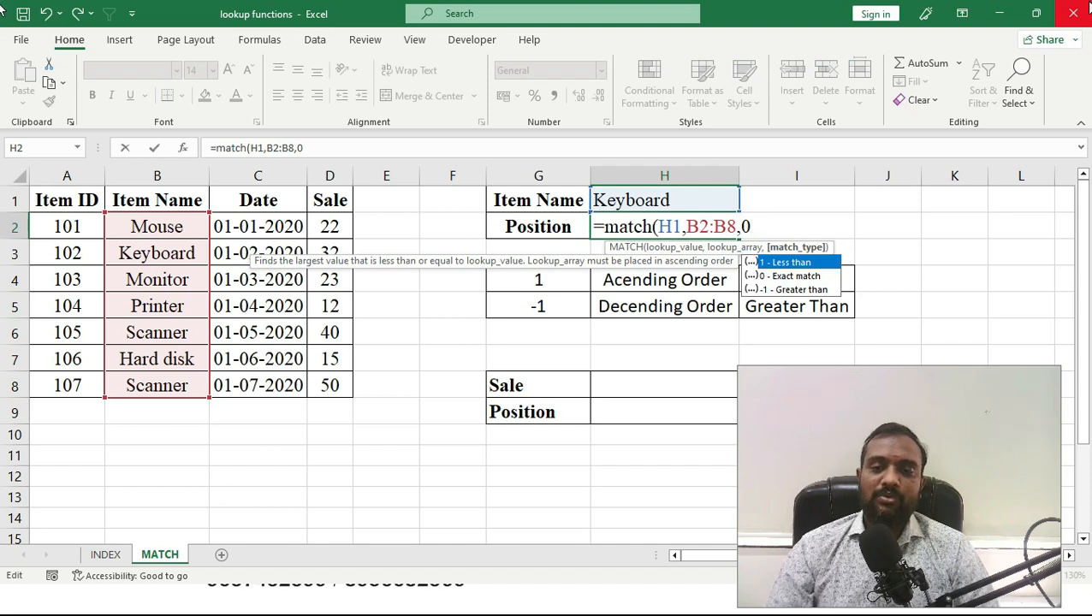
{"action": "type", "text": ")"}
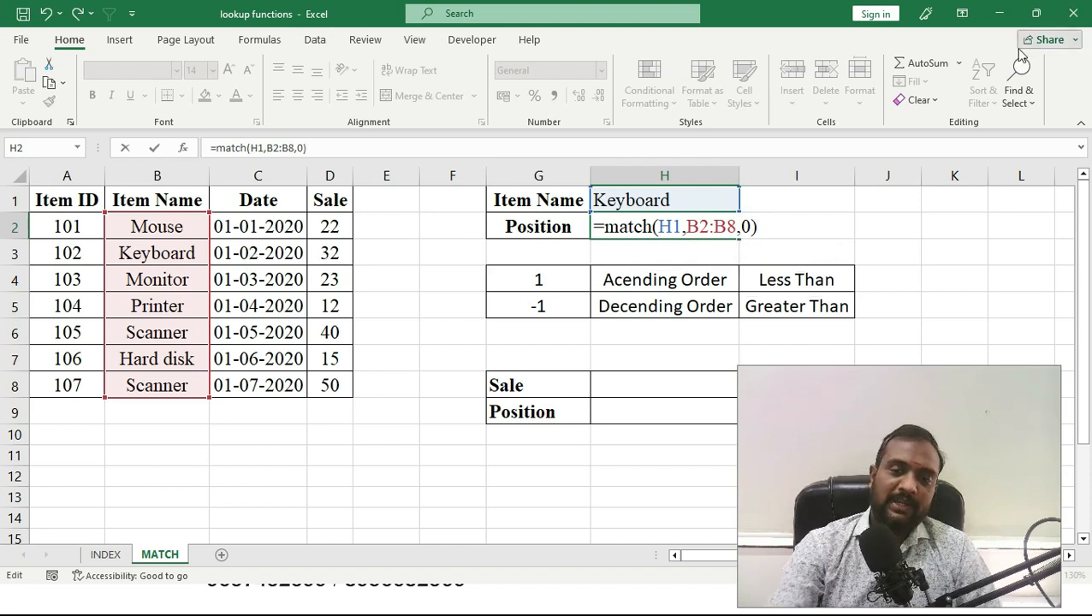
{"action": "key", "text": "Return"}
{"action": "key", "text": "Up"}
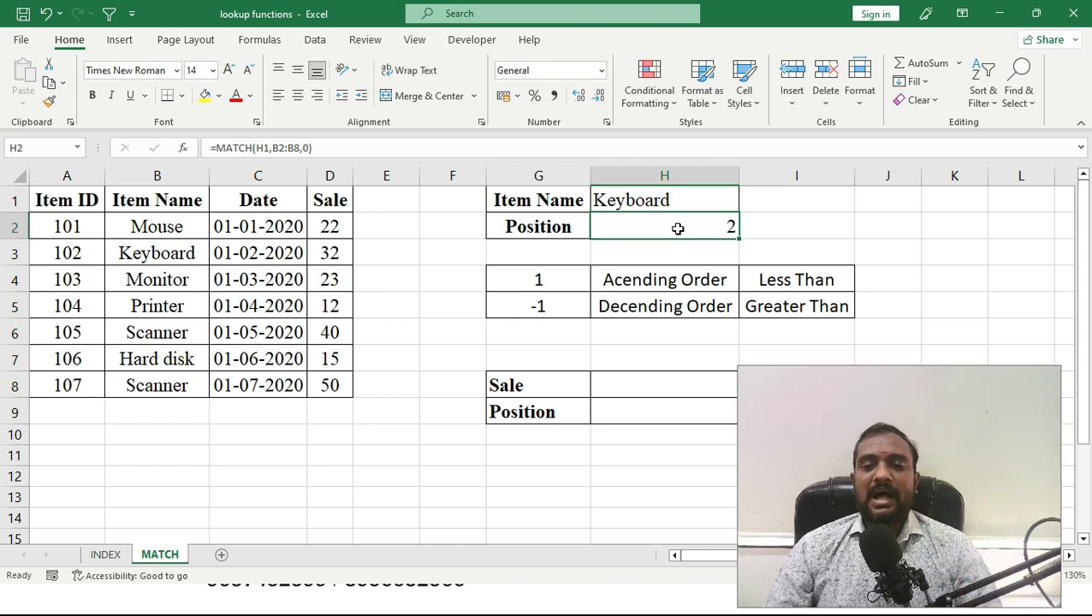
Review the MATCH formula in H2 against the item names in B2:B8 and center the result in its cell
{"action": "left_click_drag", "start_coordinate": [150, 225], "coordinate": [145, 385]}
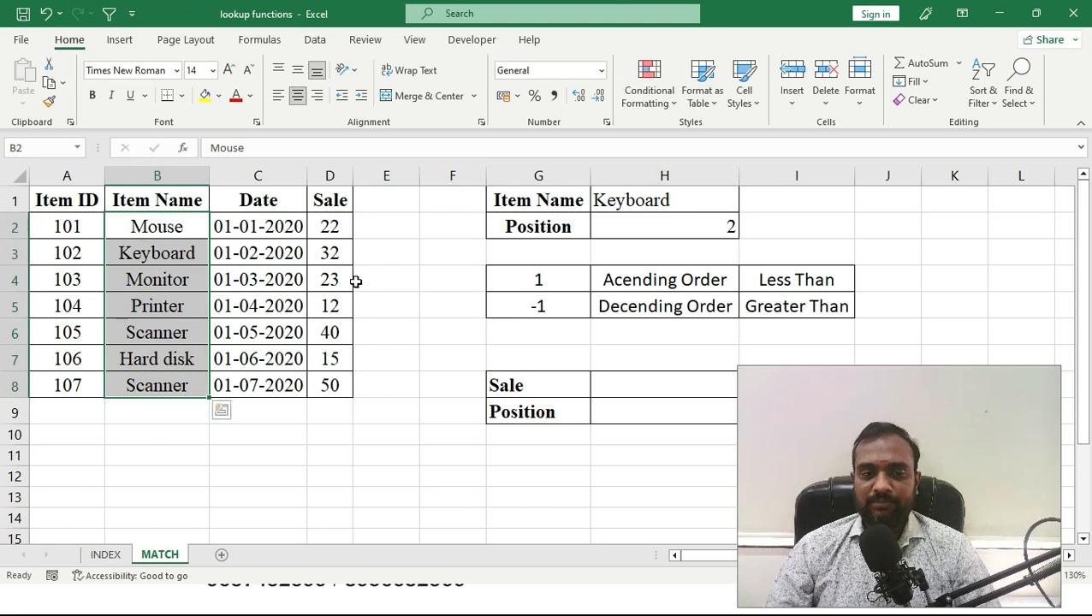
{"action": "left_click", "coordinate": [684, 230]}
{"action": "key", "text": "Return"}
{"action": "double_click", "coordinate": [699, 226]}
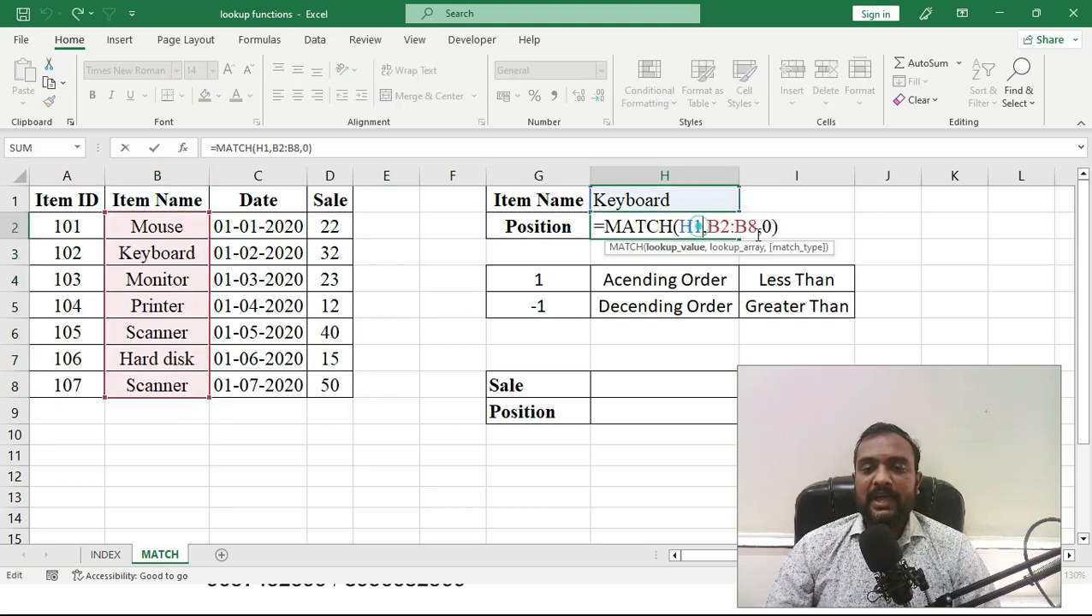
{"action": "key", "text": "Escape"}
{"action": "left_click_drag", "start_coordinate": [150, 223], "coordinate": [151, 386]}
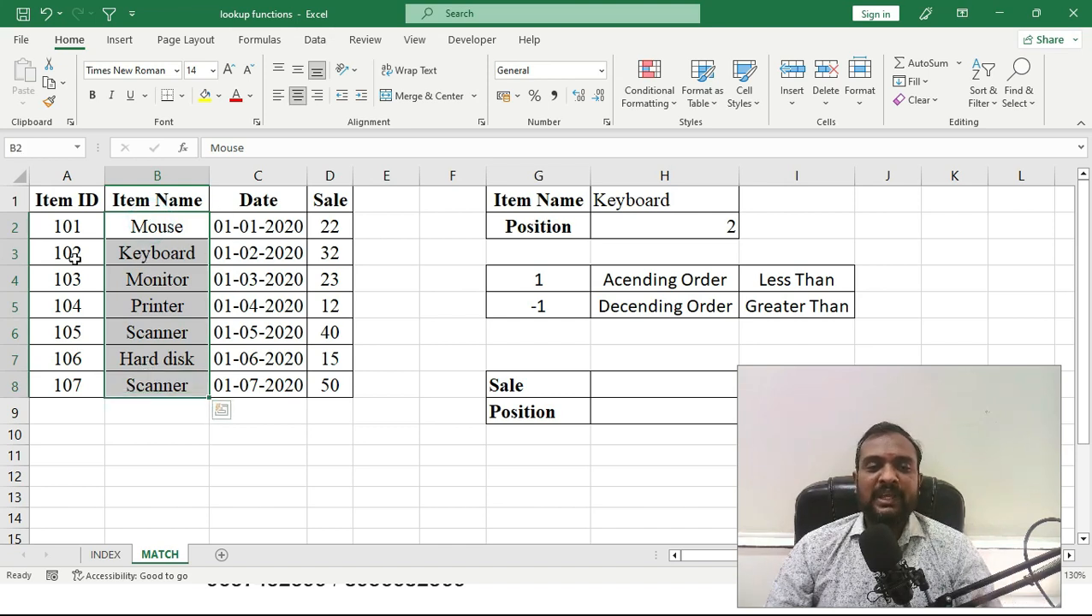
{"action": "left_click", "coordinate": [646, 226]}
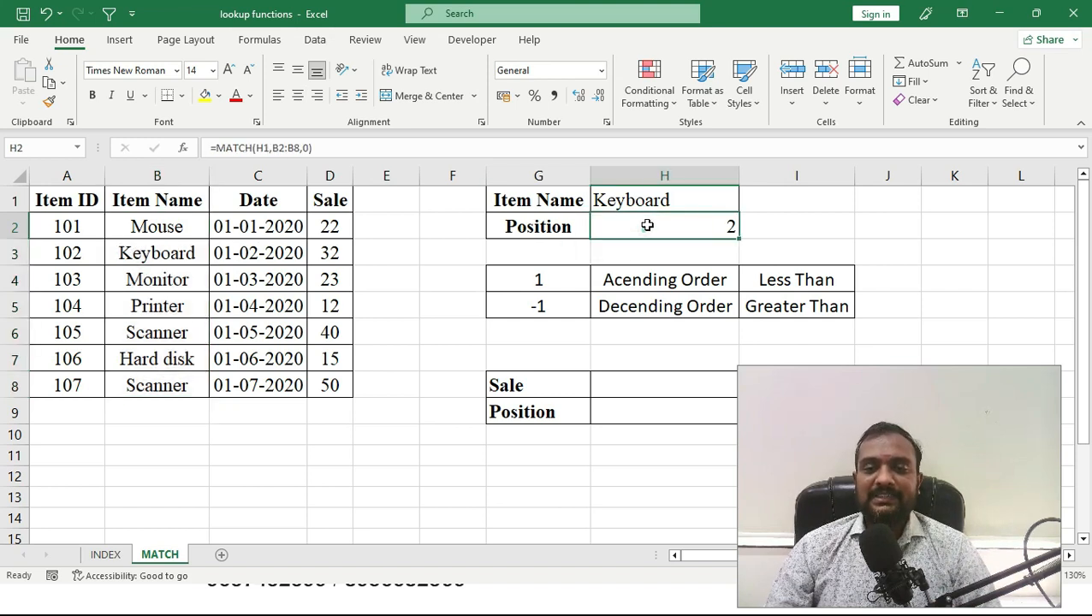
{"action": "left_click", "coordinate": [297, 95]}
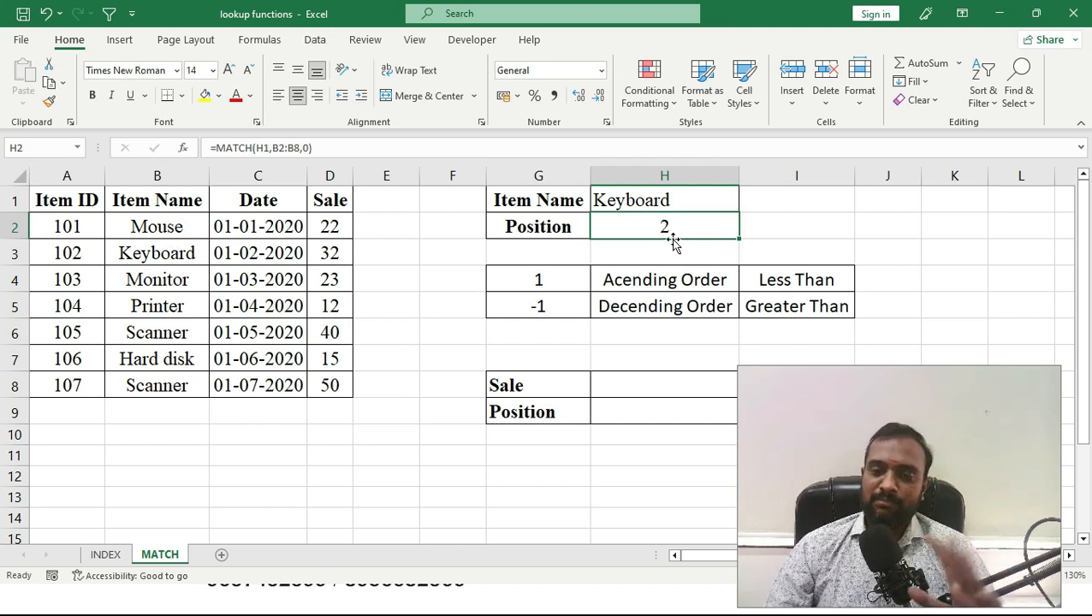
Change the item name in H1 to printer and verify its position by counting down the Item Name column
{"action": "left_click", "coordinate": [635, 202]}
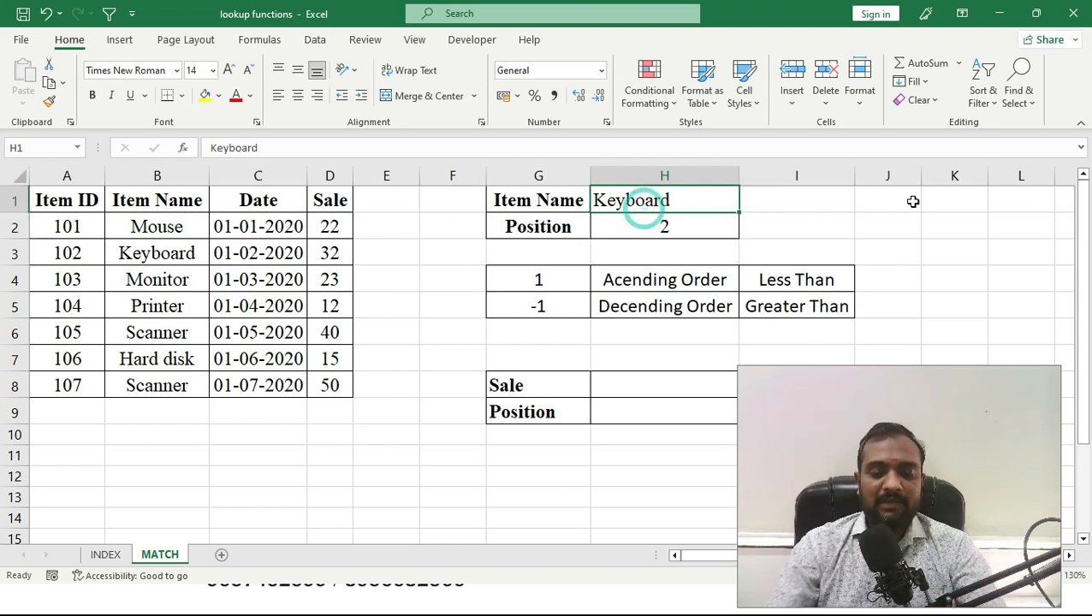
{"action": "type", "text": "printer"}
{"action": "key", "text": "Return"}
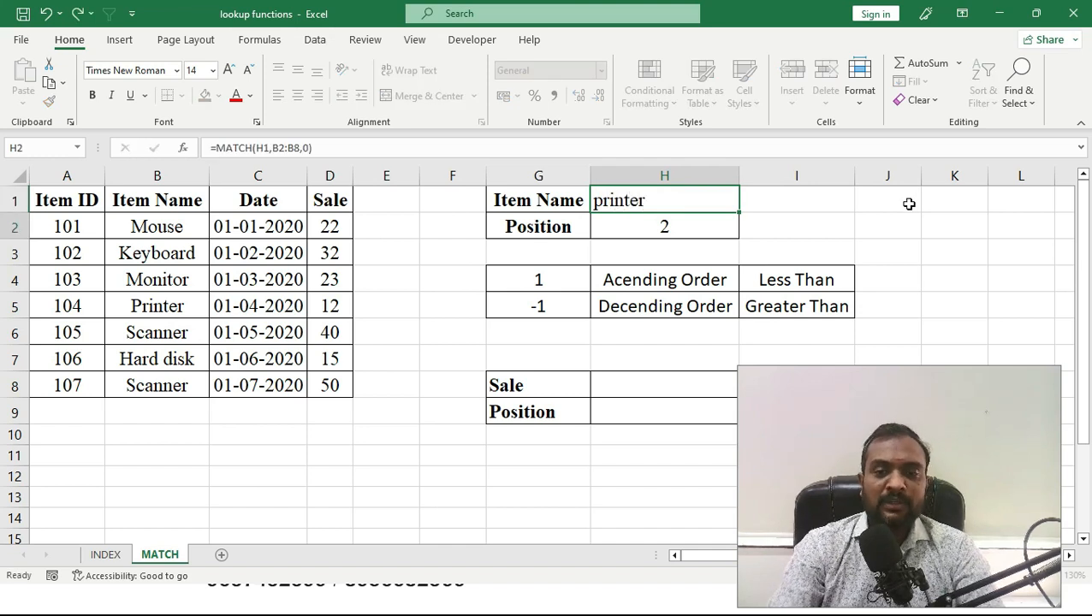
{"action": "left_click", "coordinate": [182, 226]}
{"action": "left_click", "coordinate": [177, 252]}
{"action": "left_click", "coordinate": [163, 280]}
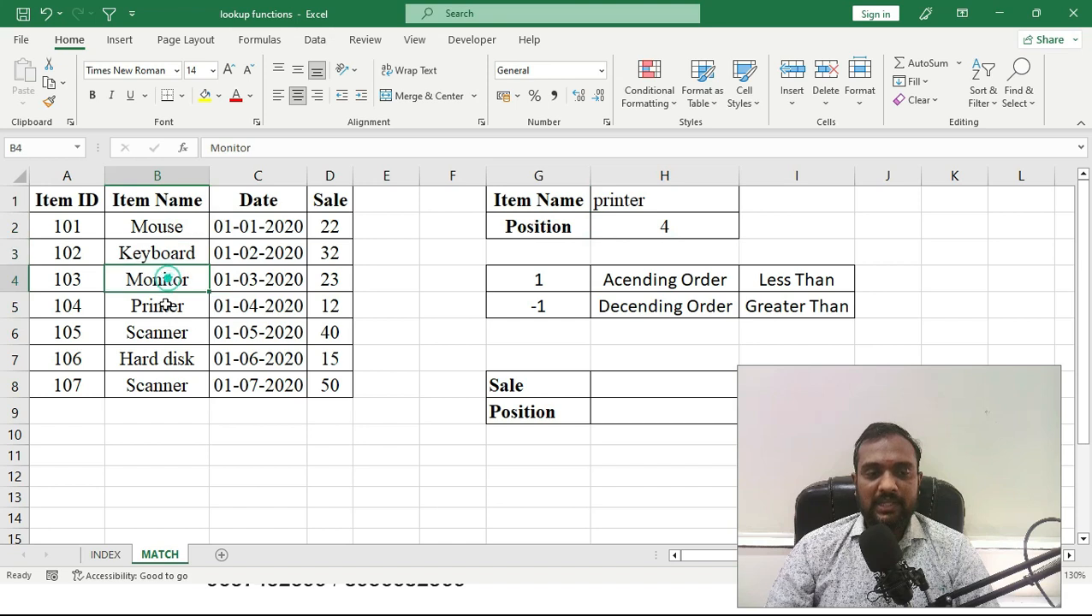
{"action": "left_click", "coordinate": [157, 306]}
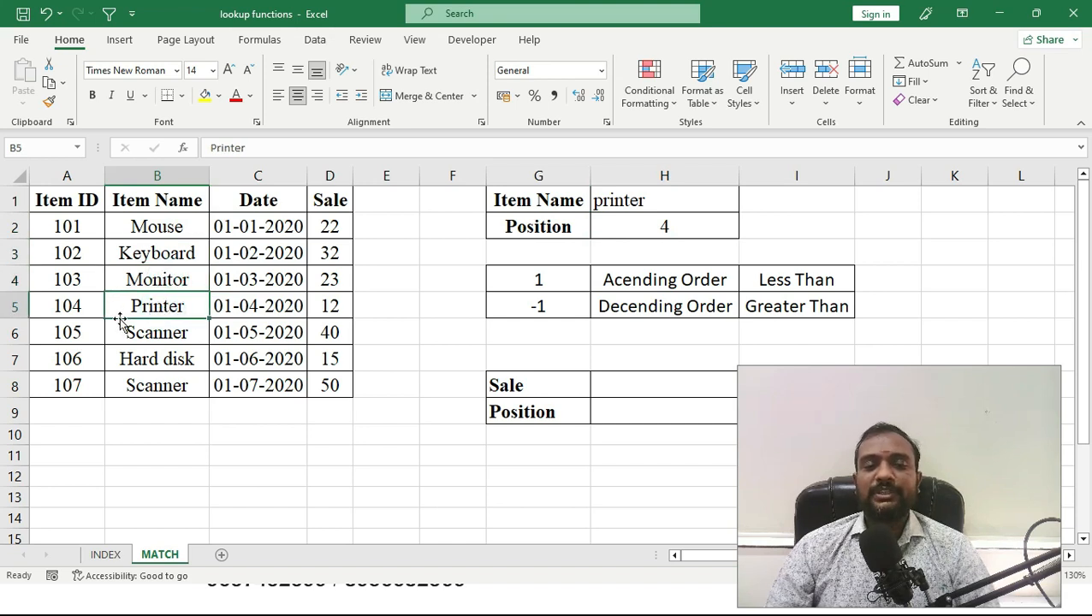
Enter scanner in the Position cell H2
{"action": "left_click", "coordinate": [683, 224]}
{"action": "type", "text": "scanner"}
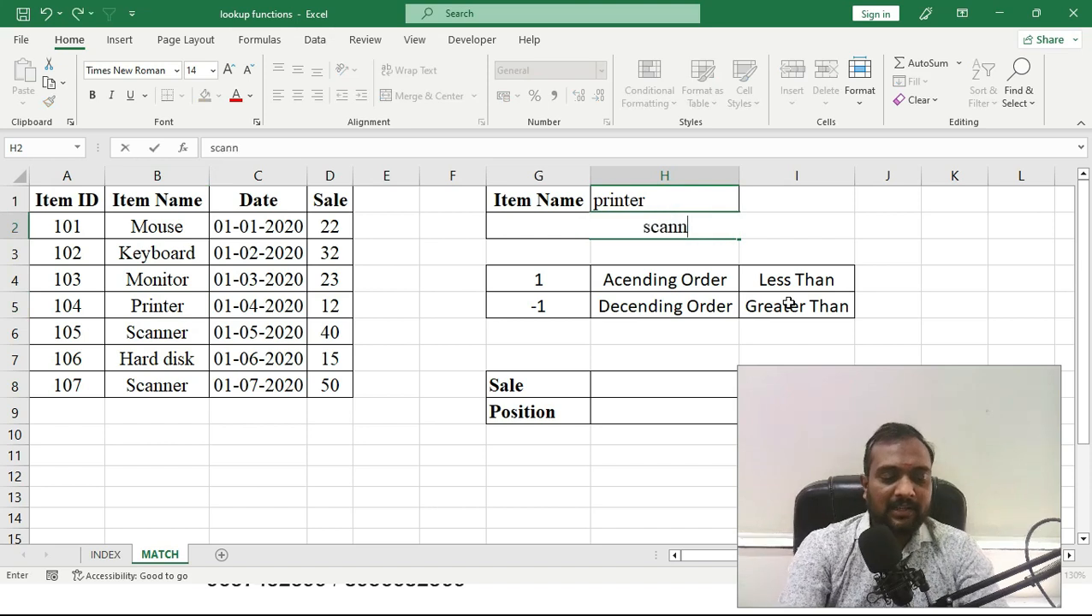
{"action": "key", "text": "Return"}
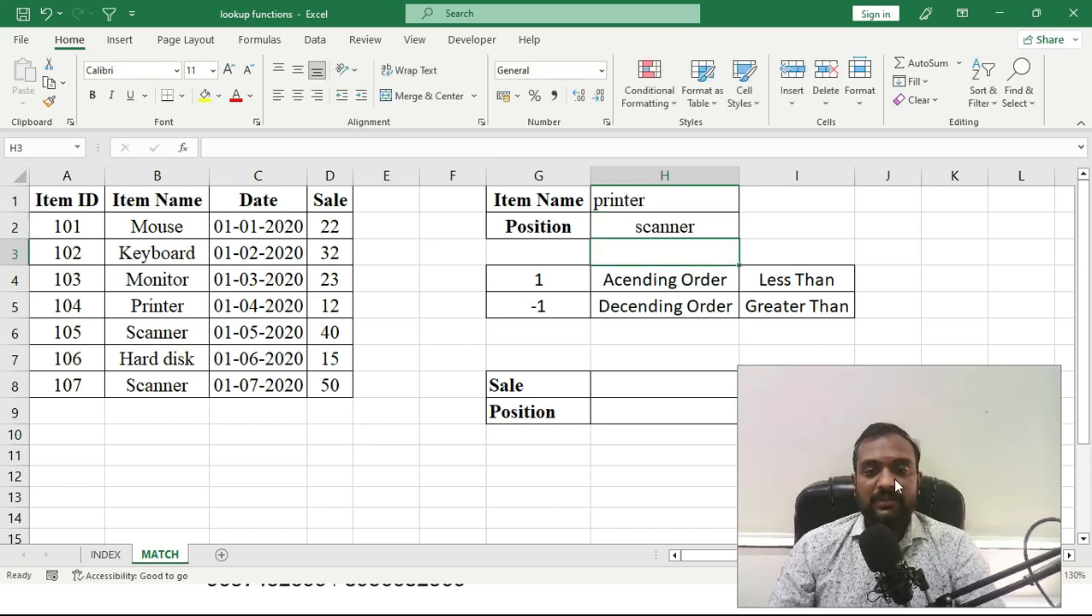
Undo the text entry in H2 to restore the MATCH formula, and set the item name in H1 to scanner
{"action": "key", "text": "ctrl+z"}
{"action": "left_click", "coordinate": [644, 190]}
{"action": "type", "text": "scanner"}
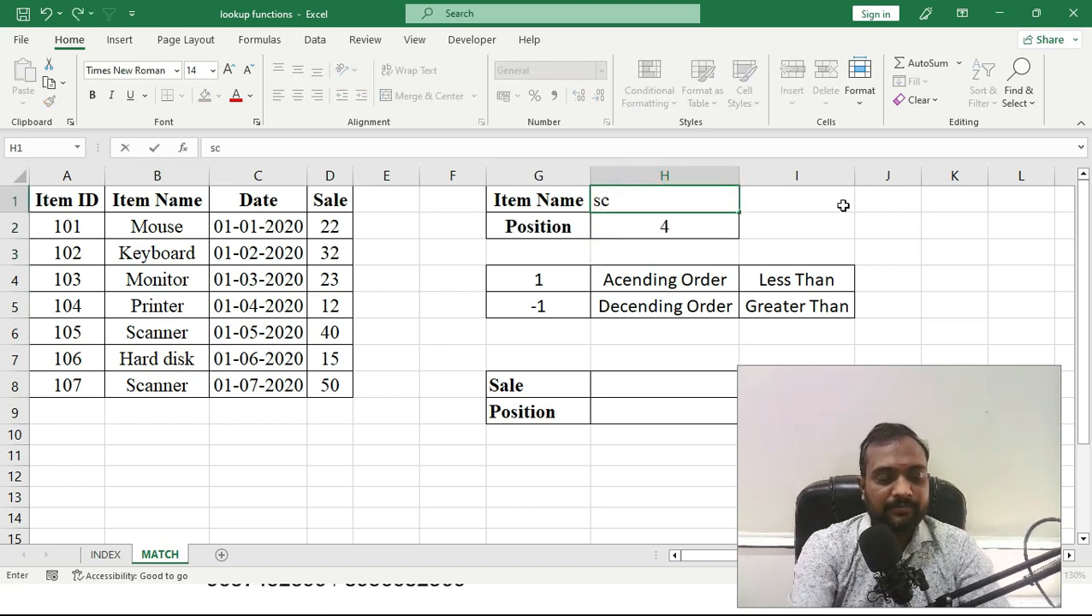
{"action": "key", "text": "Return"}
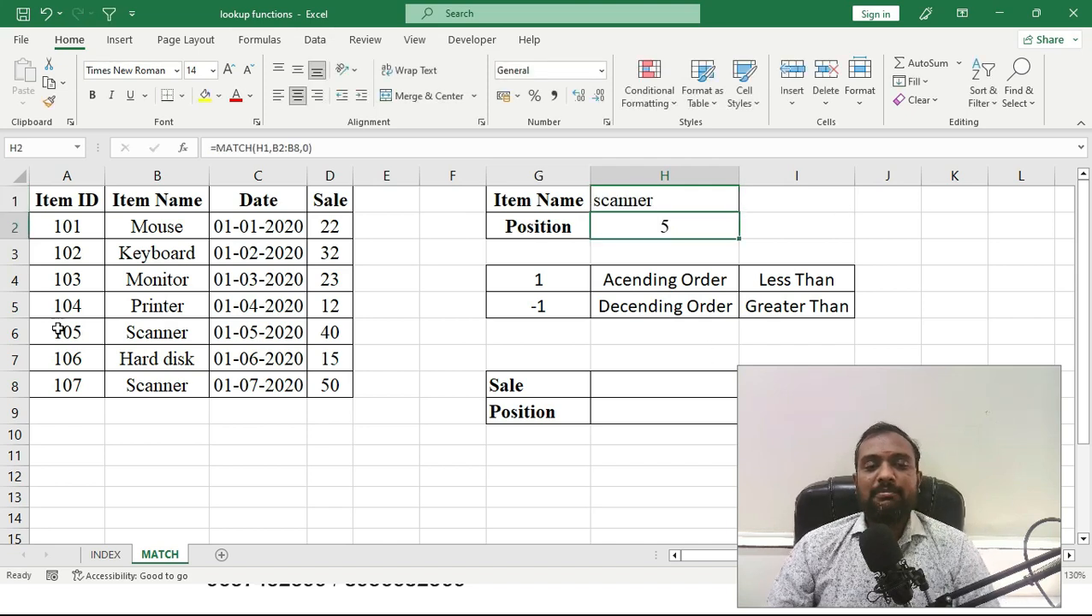
Compare the two Scanner entries in B6 and B8 with the position in H2 to see which occurrence MATCH returns
{"action": "left_click", "coordinate": [159, 336]}
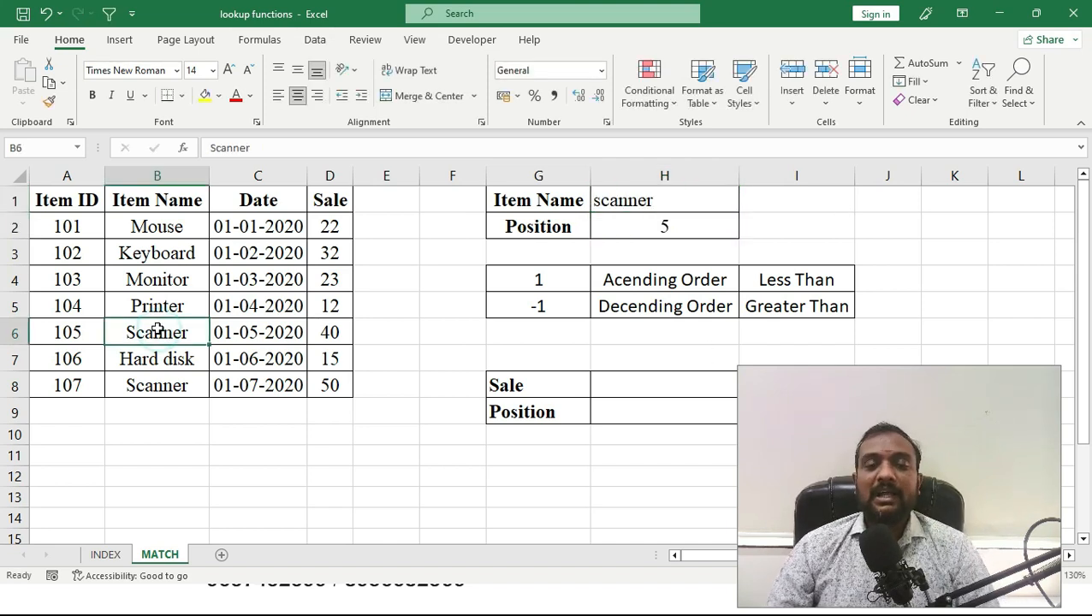
{"action": "left_click", "coordinate": [132, 389]}
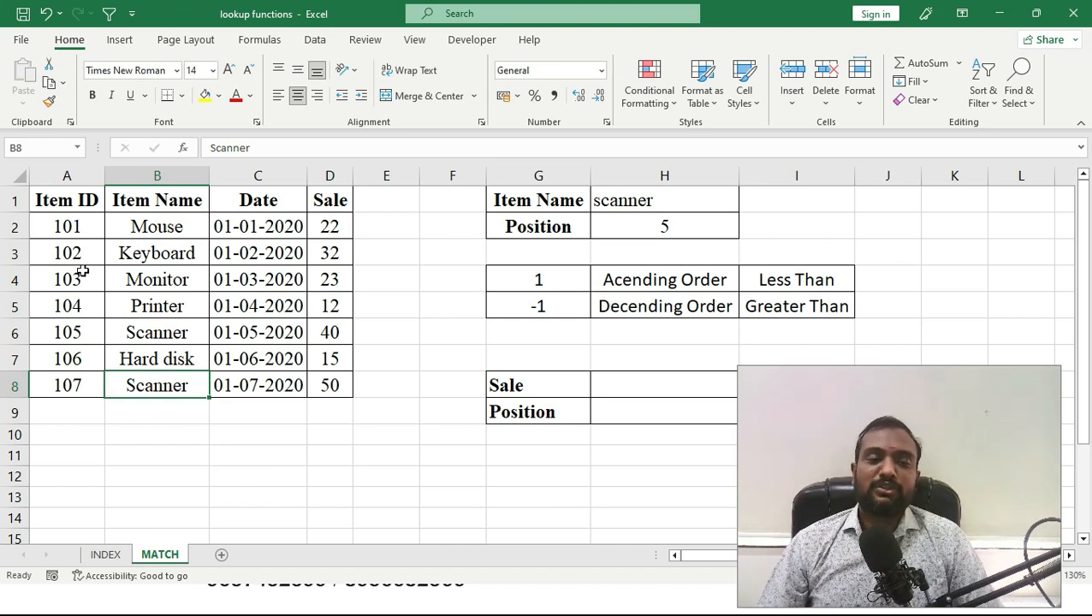
{"action": "left_click", "coordinate": [633, 225]}
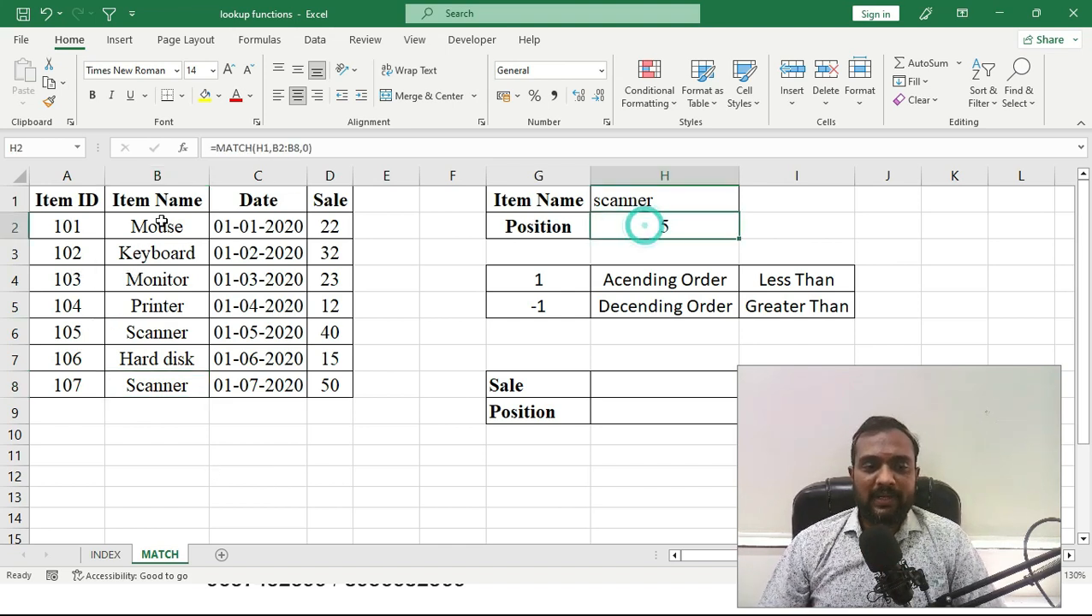
{"action": "left_click", "coordinate": [160, 330]}
{"action": "left_click", "coordinate": [632, 226]}
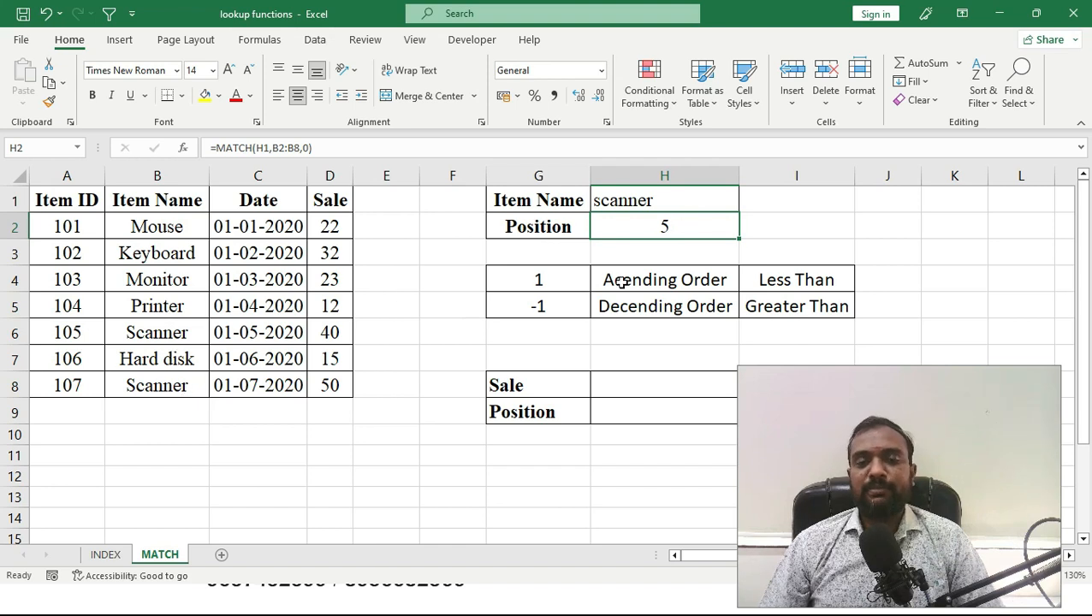
{"action": "left_click", "coordinate": [666, 229]}
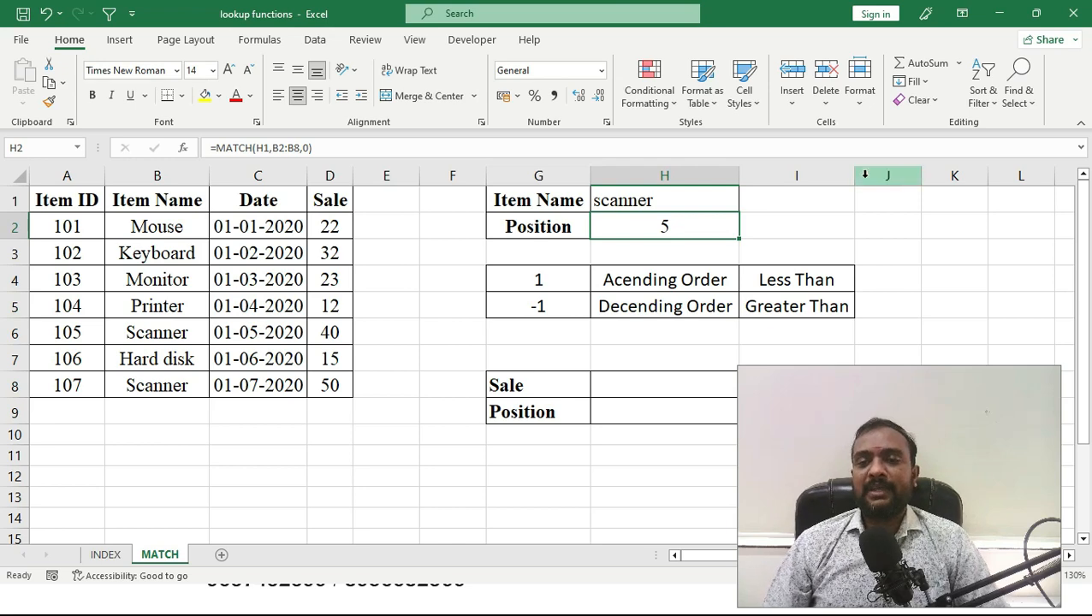
Note the wildcard characters *? in cell J1
{"action": "left_click", "coordinate": [878, 204]}
{"action": "type", "text": "*"}
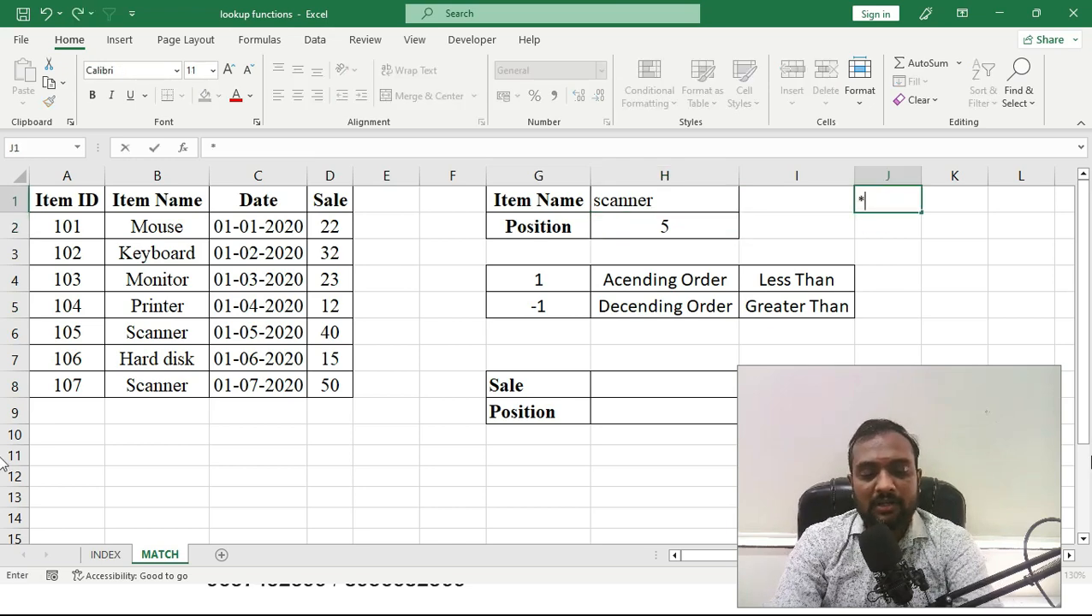
{"action": "key", "text": "Return"}
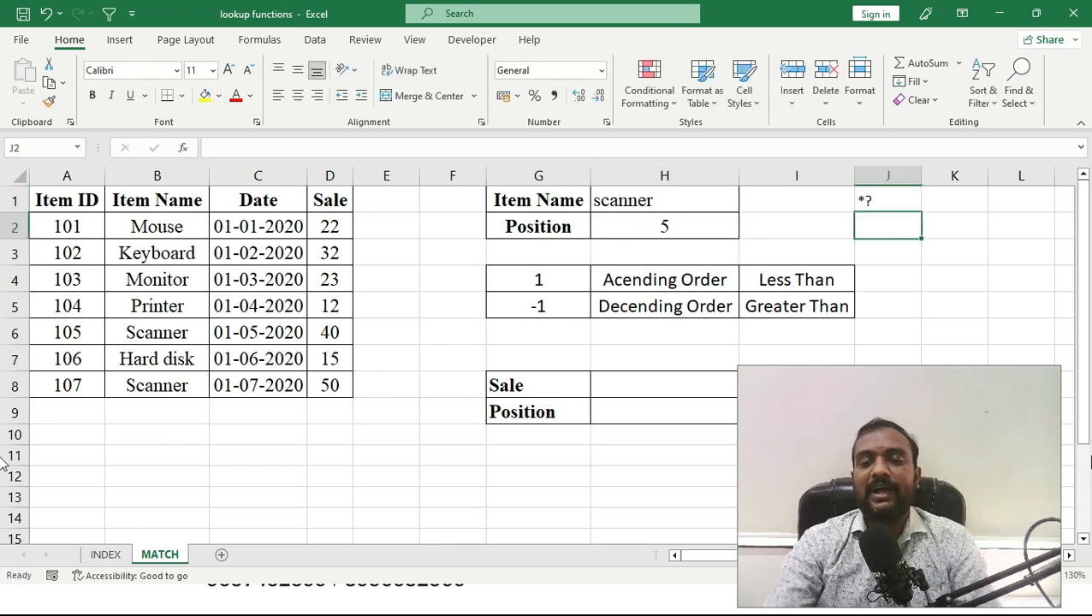
Clear the item name from cell H1
{"action": "left_click", "coordinate": [626, 200]}
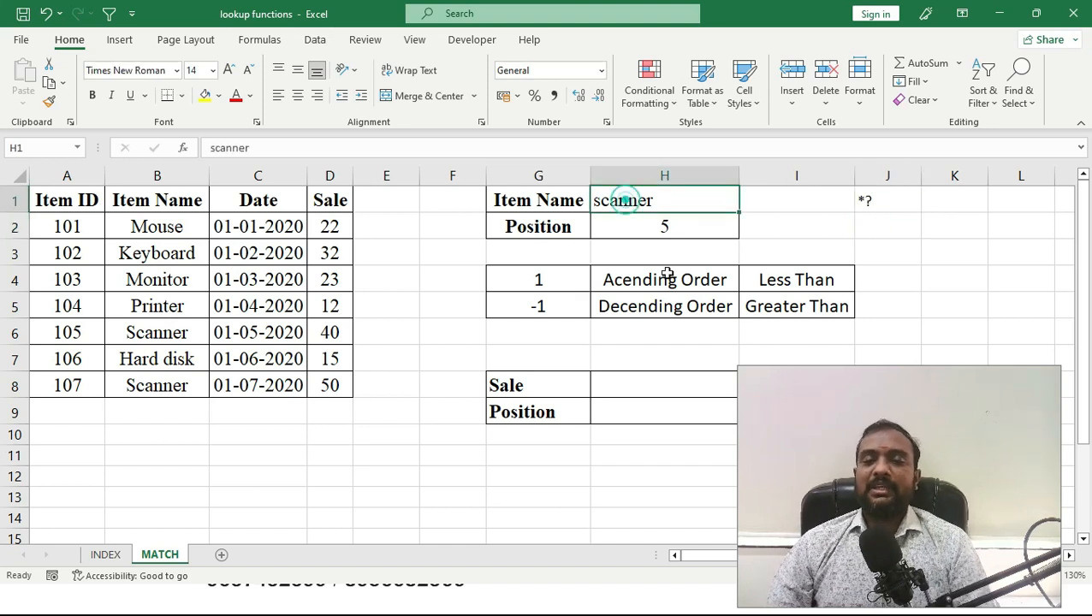
{"action": "double_click", "coordinate": [663, 198]}
{"action": "double_click", "coordinate": [661, 200]}
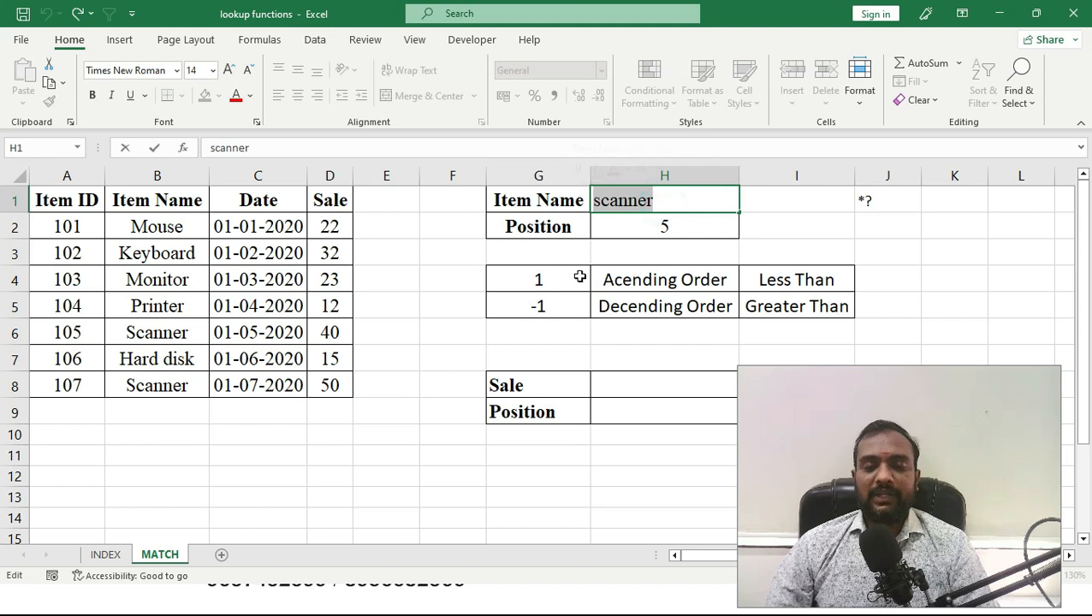
{"action": "key", "text": "BackSpace"}
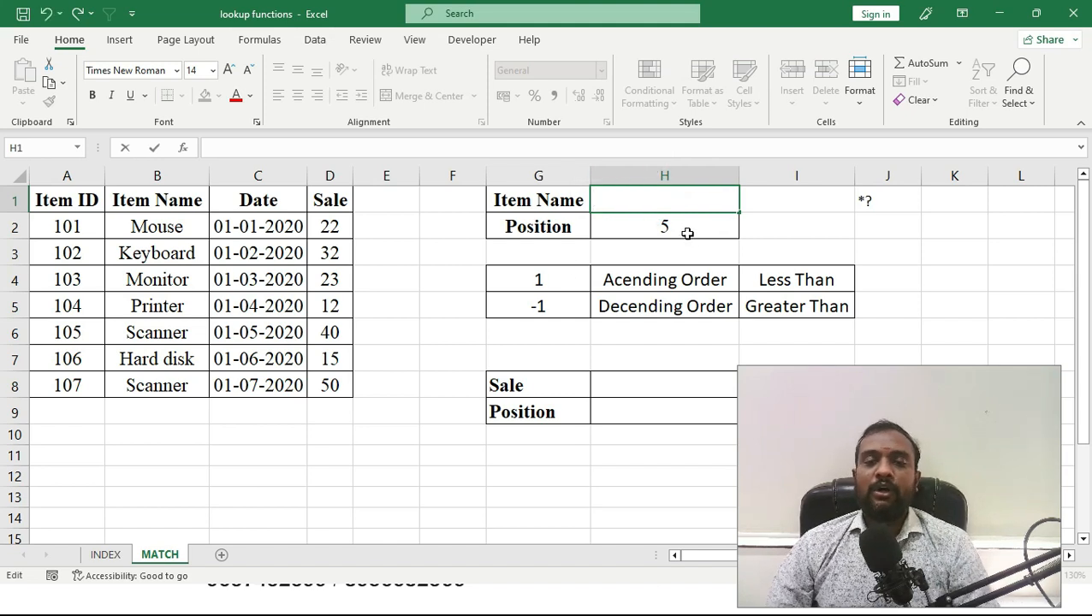
Replace the H1 reference in the H2 formula with text, making it =MATCH("Mouse",B2:B8,0)
{"action": "double_click", "coordinate": [687, 233]}
{"action": "left_click", "coordinate": [594, 228]}
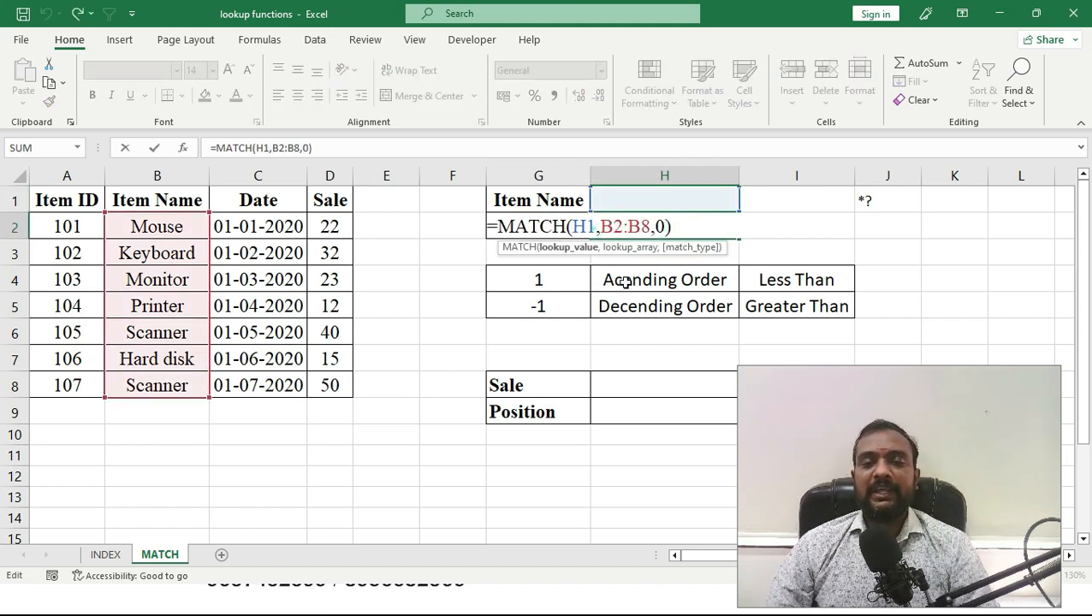
{"action": "key", "text": "BackSpace"}
{"action": "key", "text": "BackSpace"}
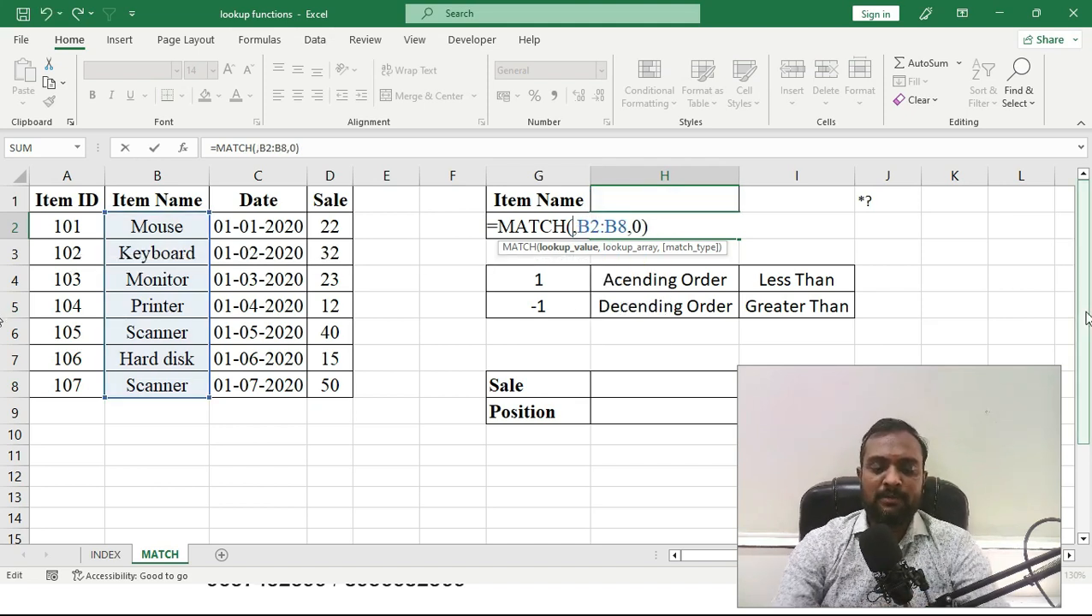
{"action": "type", "text": "\""}
{"action": "type", "text": "Mouse"}
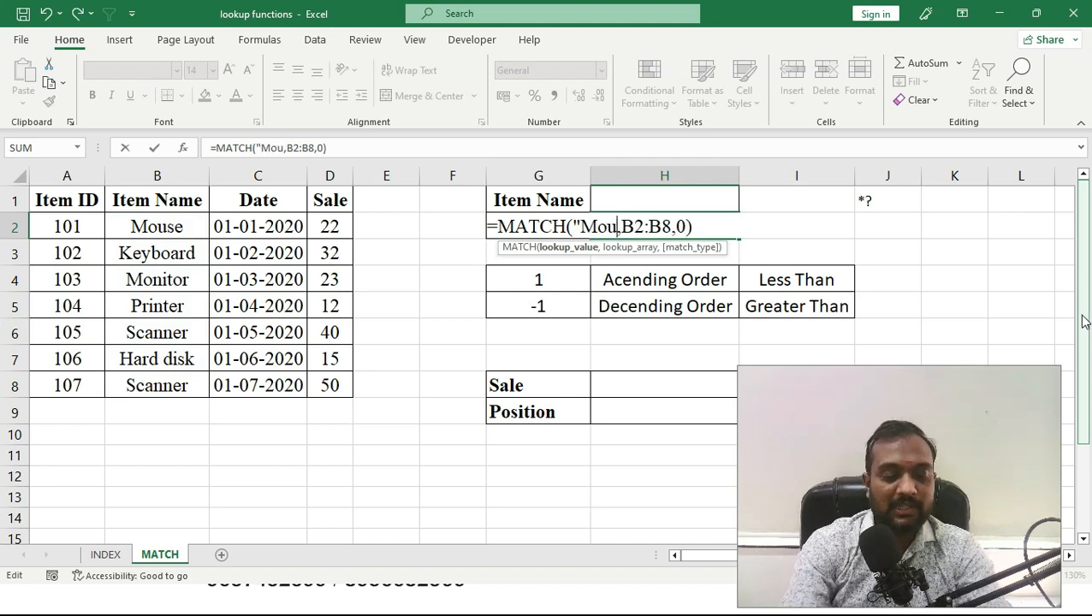
{"action": "type", "text": "\""}
{"action": "key", "text": "ctrl+Return"}
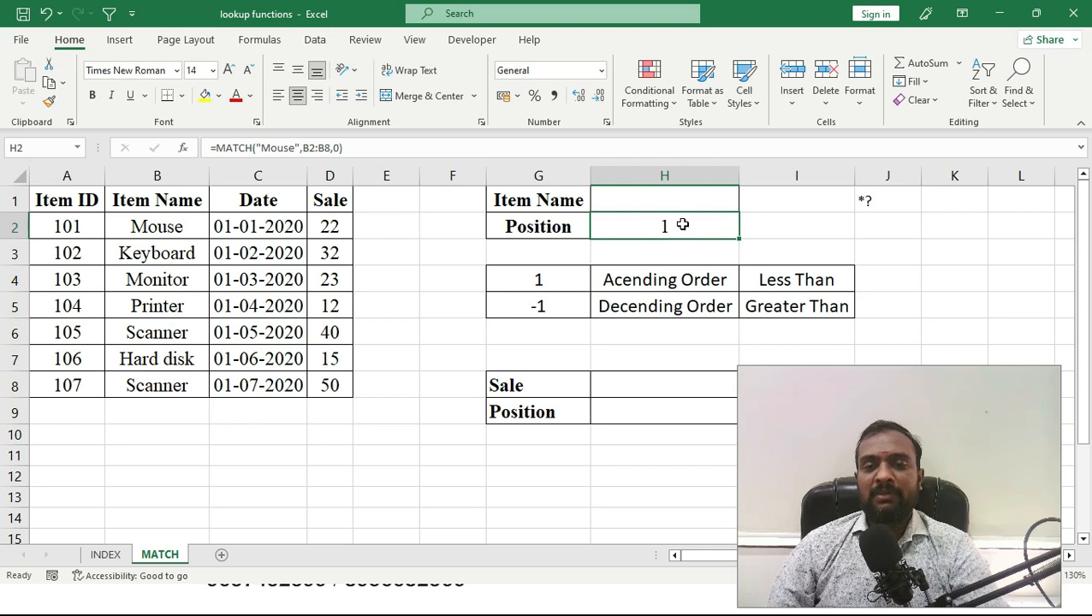
Change the lookup value in H2 to a wildcard pattern, making the formula =MATCH("pri*",B2:B8,0)
{"action": "double_click", "coordinate": [683, 227]}
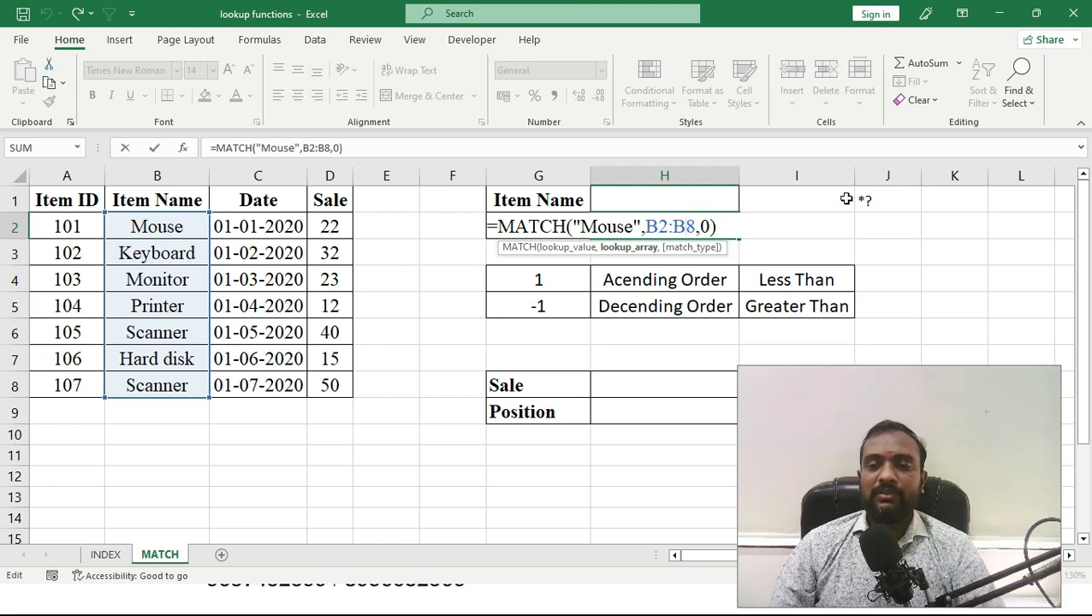
{"action": "left_click", "coordinate": [641, 227]}
{"action": "key", "text": "BackSpace"}
{"action": "key", "text": "BackSpace"}
{"action": "key", "text": "BackSpace"}
{"action": "key", "text": "BackSpace"}
{"action": "key", "text": "BackSpace"}
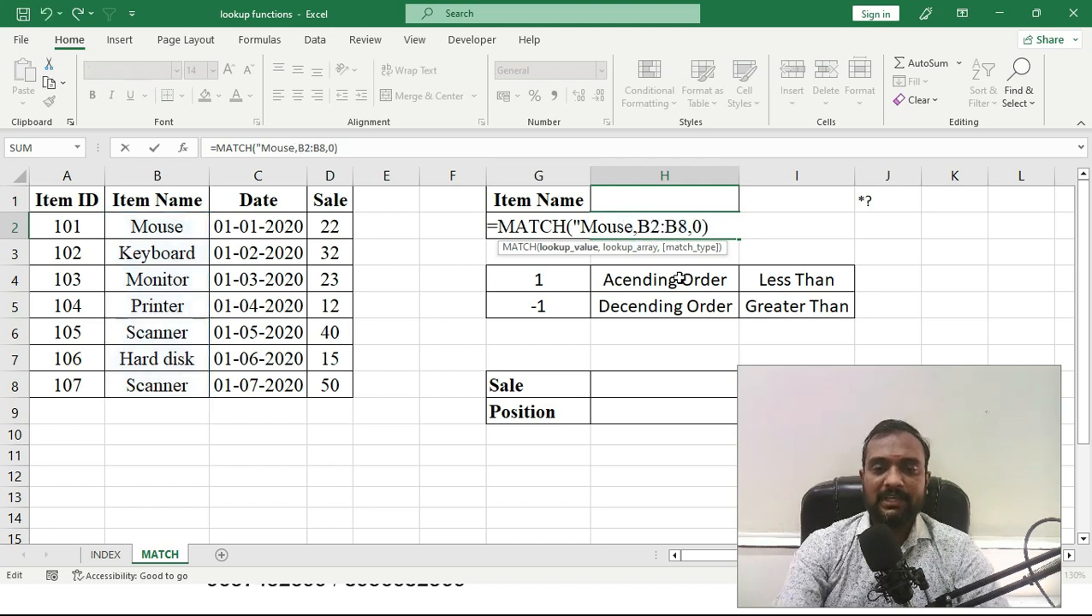
{"action": "key", "text": "BackSpace"}
{"action": "type", "text": "pri"}
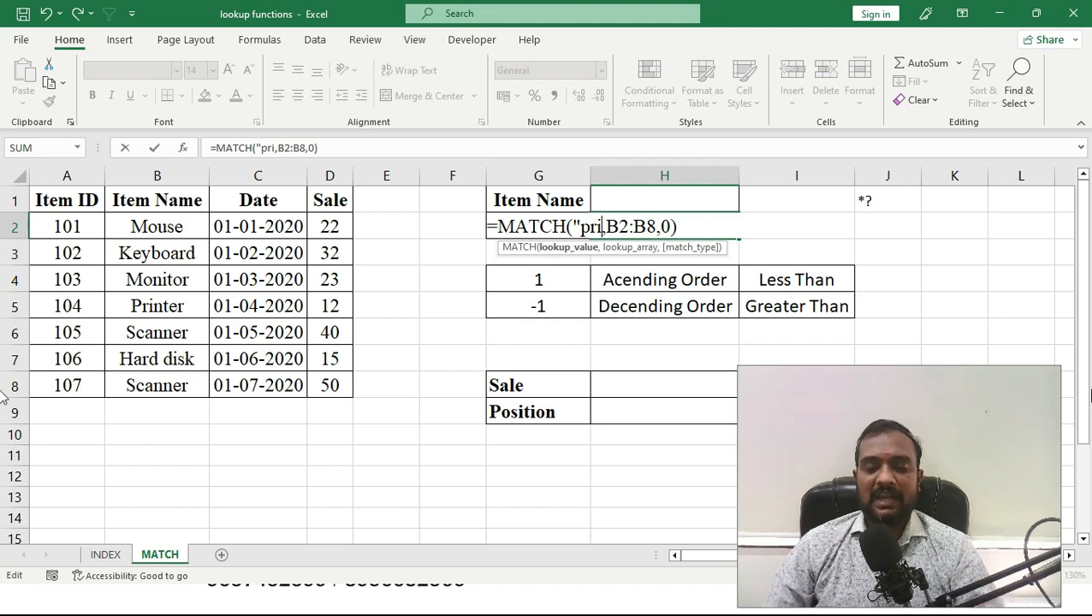
{"action": "type", "text": "*"}
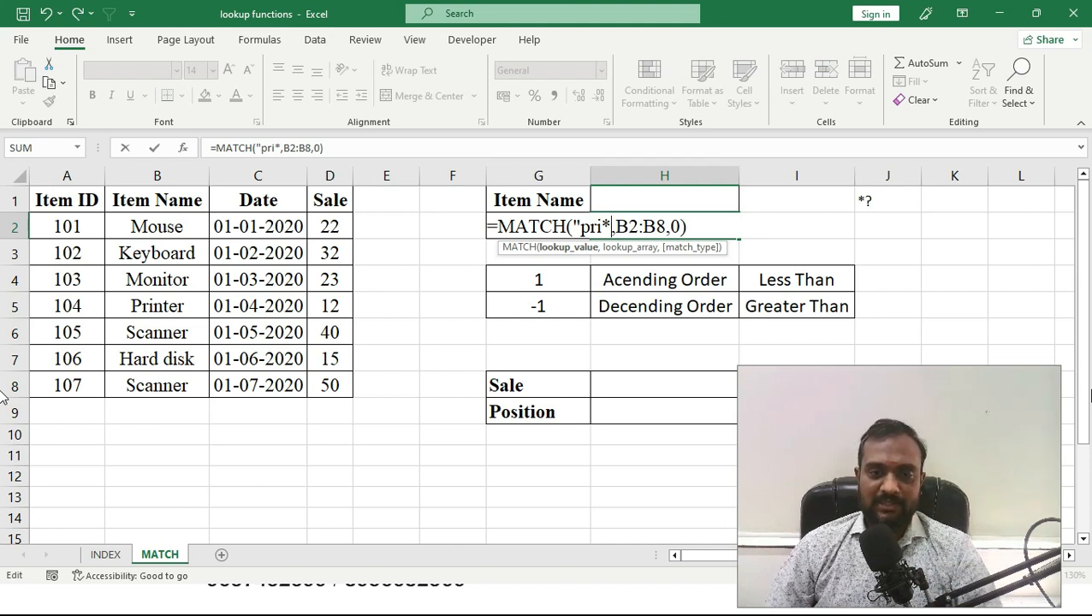
{"action": "type", "text": "\""}
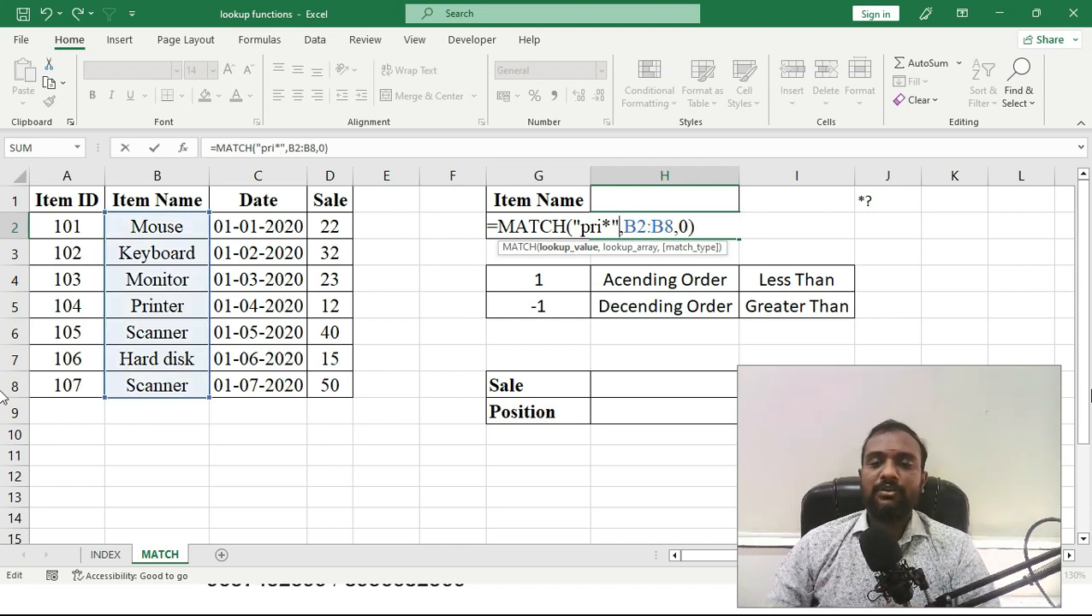
{"action": "left_click", "coordinate": [642, 215]}
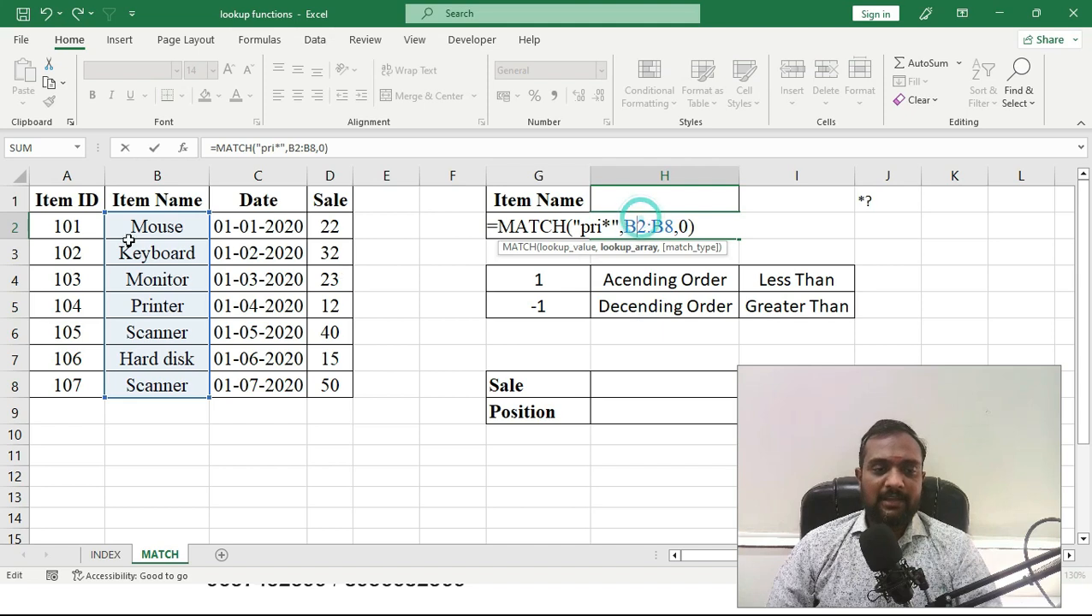
{"action": "left_click", "coordinate": [687, 225]}
{"action": "key", "text": "Return"}
{"action": "key", "text": "Up"}
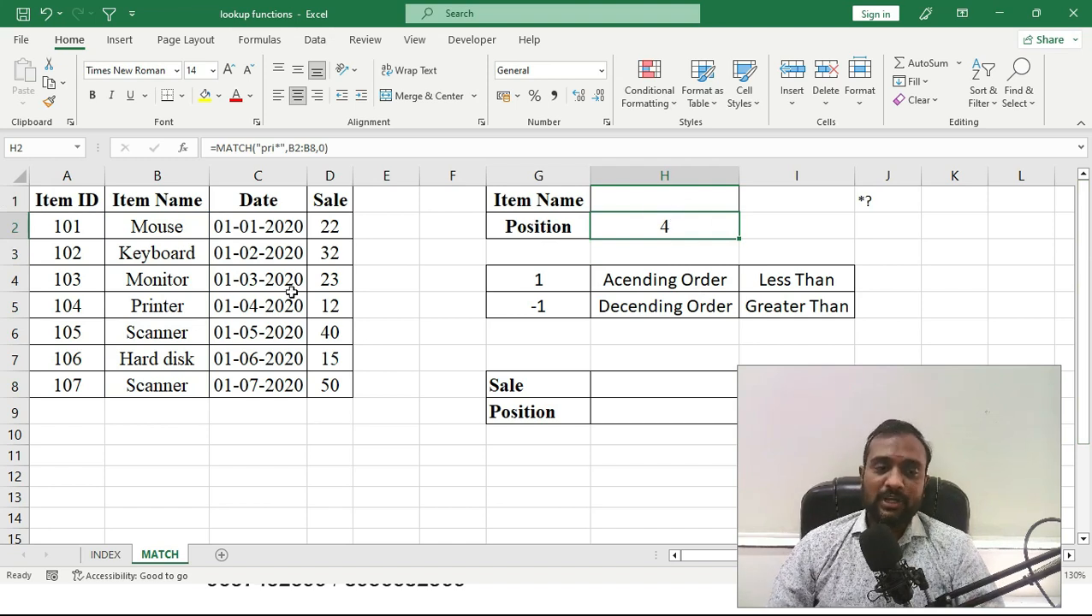
Replace the Keyboard item name in B3 with prihhhh to test the wildcard match in H2
{"action": "double_click", "coordinate": [666, 224]}
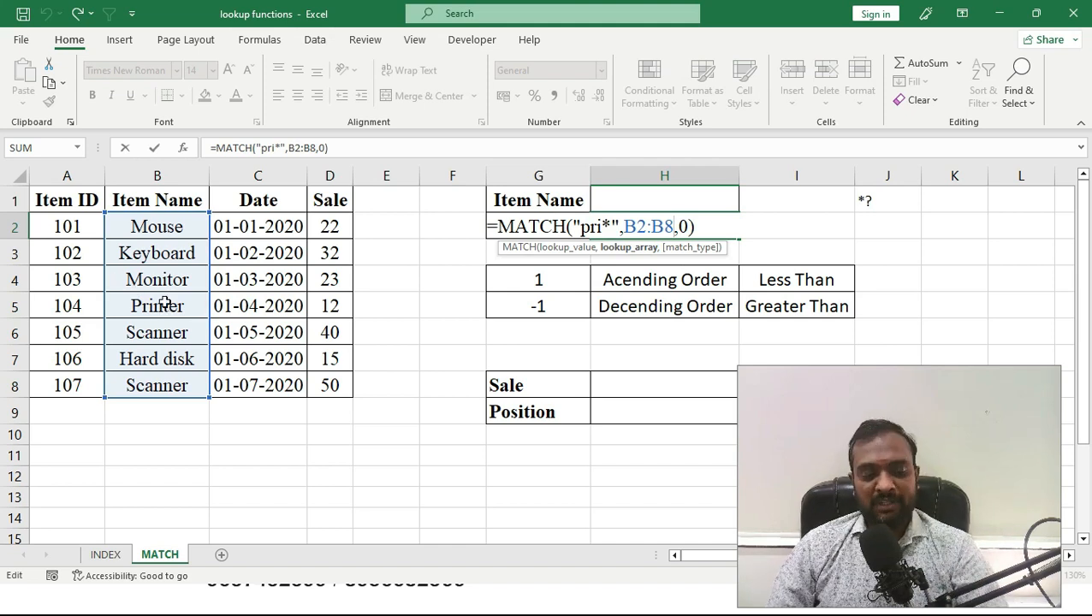
{"action": "key", "text": "ctrl+Return"}
{"action": "left_click", "coordinate": [154, 250]}
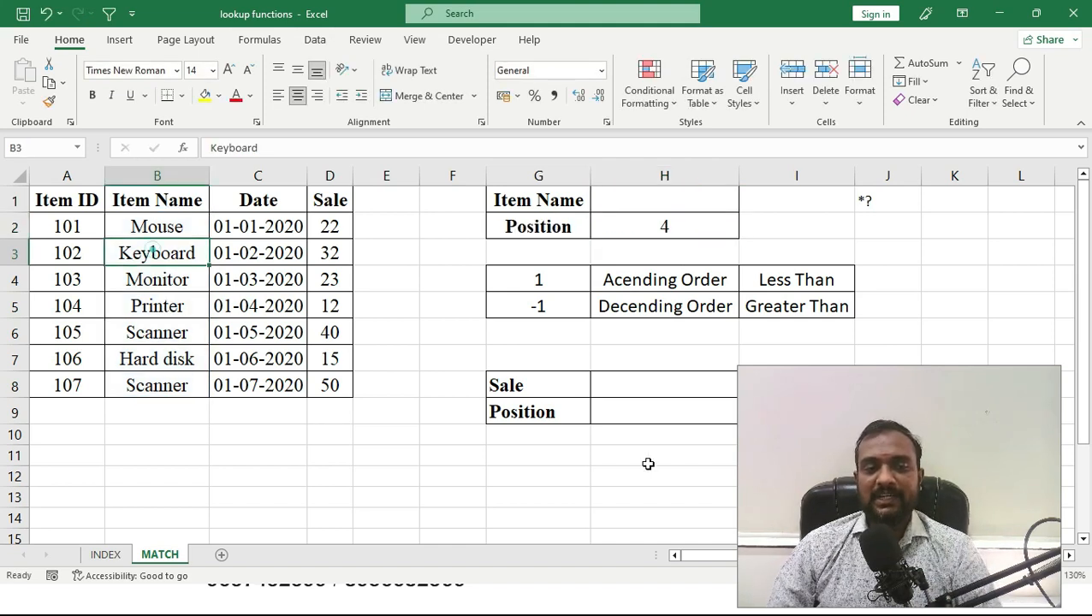
{"action": "type", "text": "printer"}
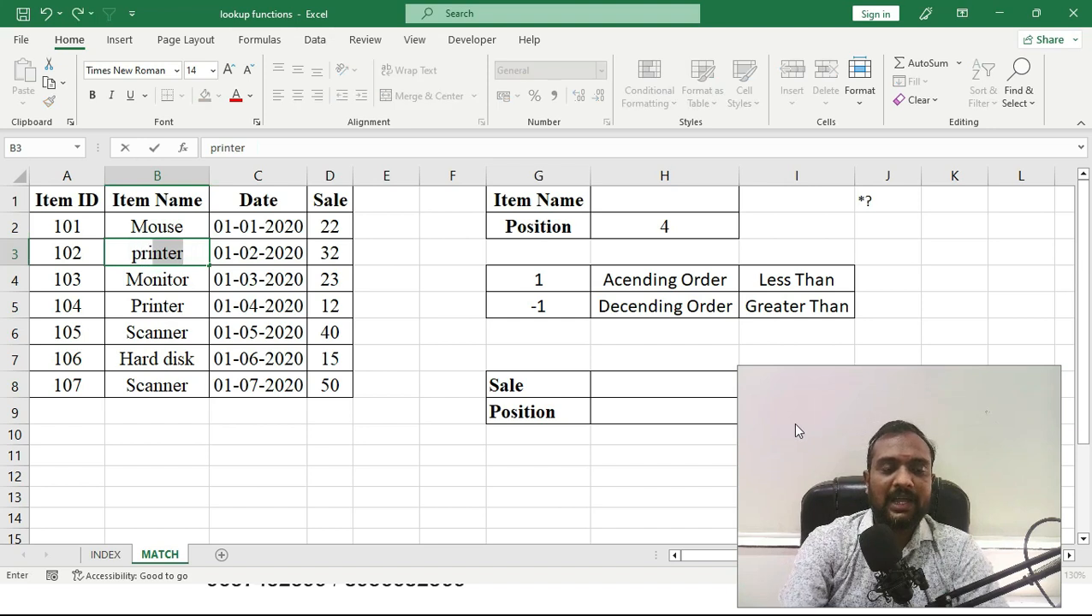
{"action": "type", "text": "hhhh"}
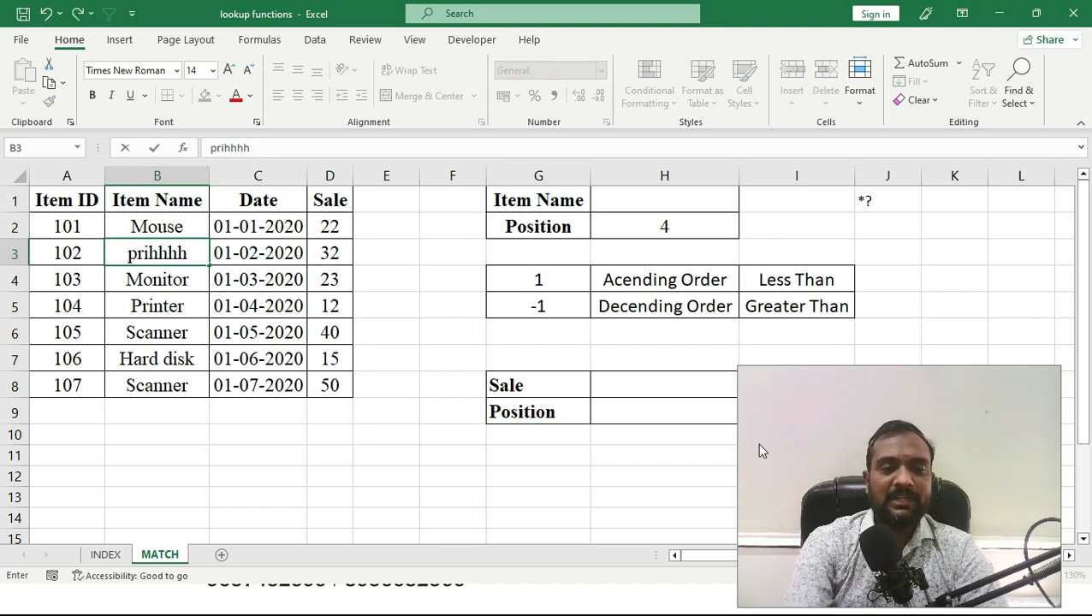
{"action": "key", "text": "Return"}
{"action": "key", "text": "Up"}
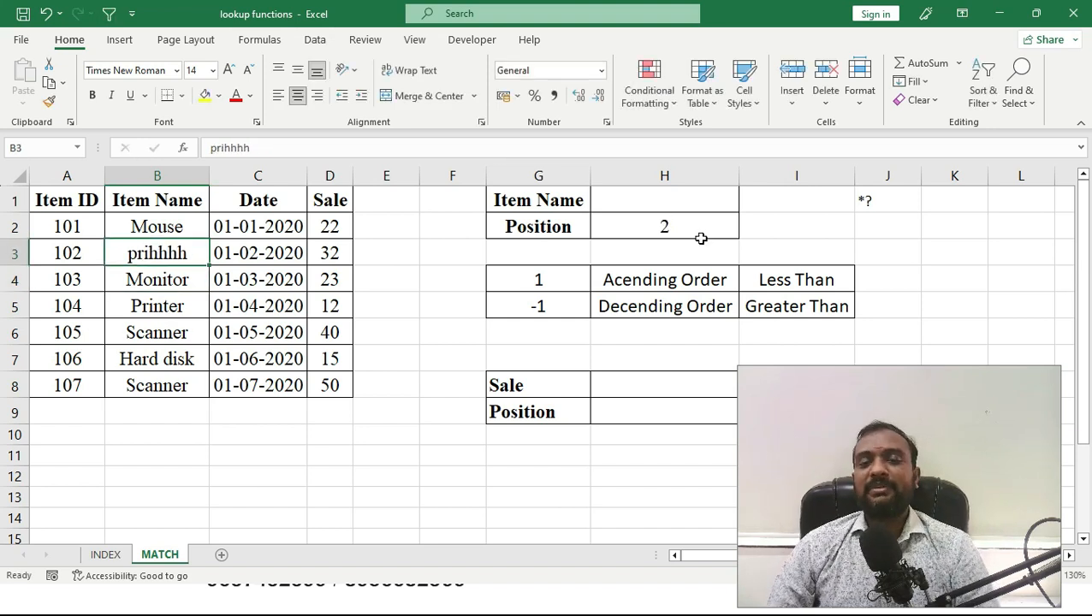
Review the wildcard pattern and match type options in the H2 formula, re-entering 0 for an exact match
{"action": "double_click", "coordinate": [672, 226]}
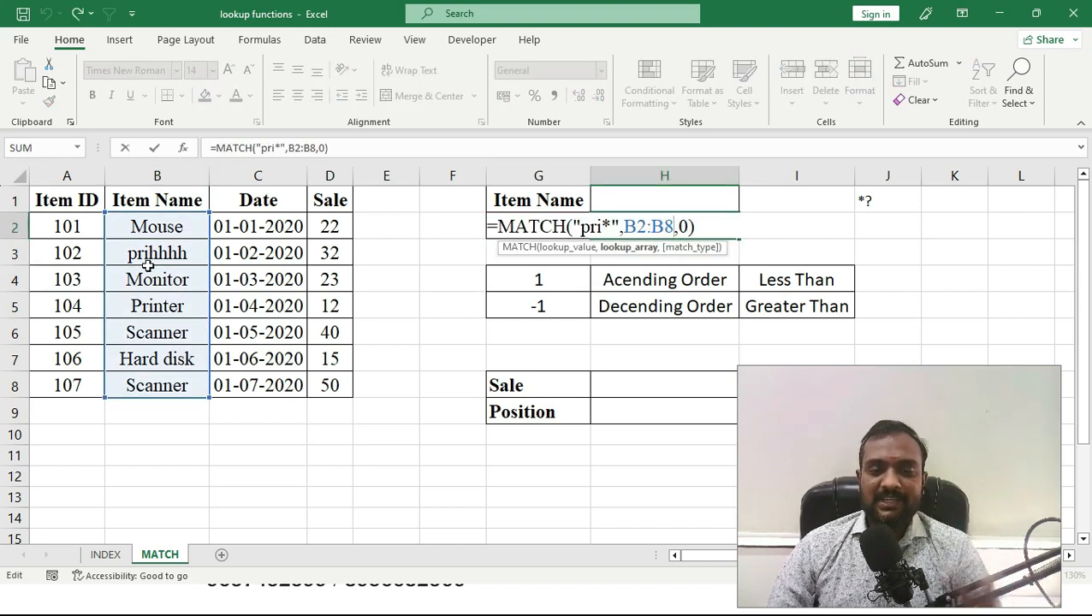
{"action": "left_click", "coordinate": [608, 226]}
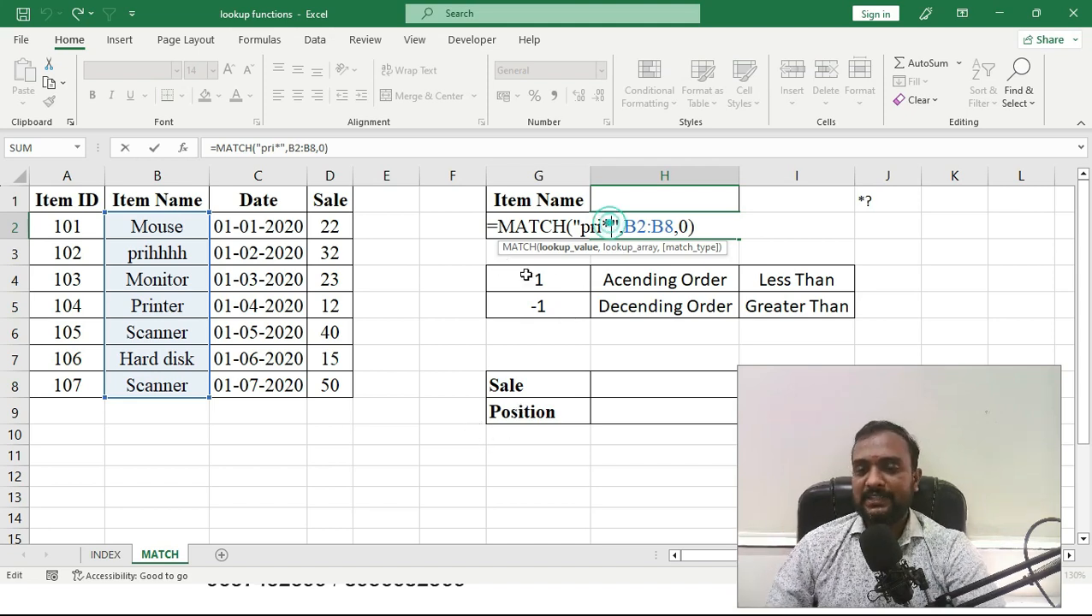
{"action": "key", "text": "ctrl+Return"}
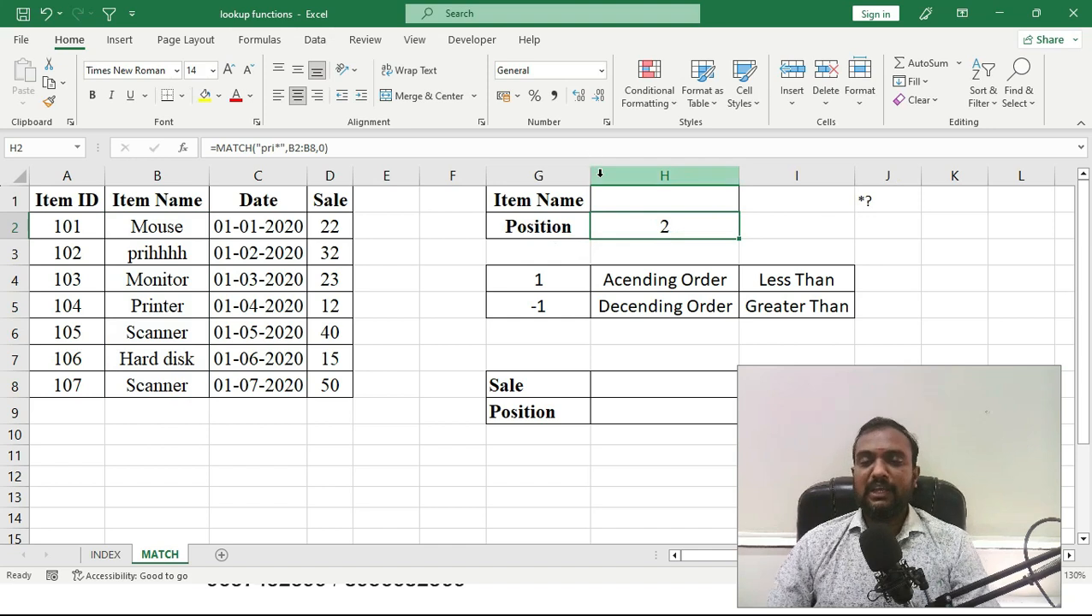
{"action": "double_click", "coordinate": [692, 226]}
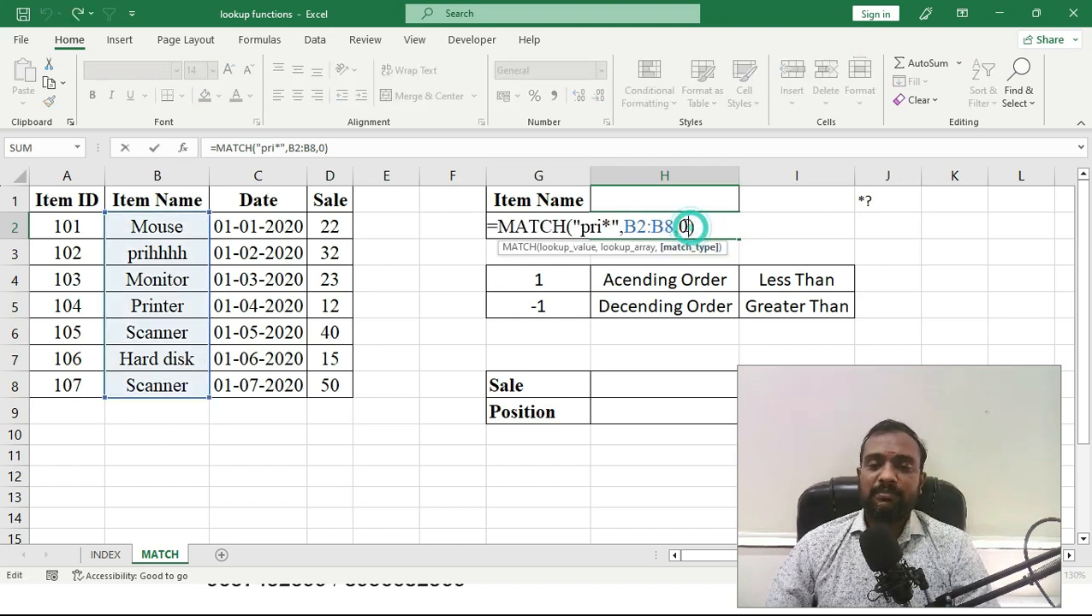
{"action": "key", "text": "BackSpace"}
{"action": "key", "text": "BackSpace"}
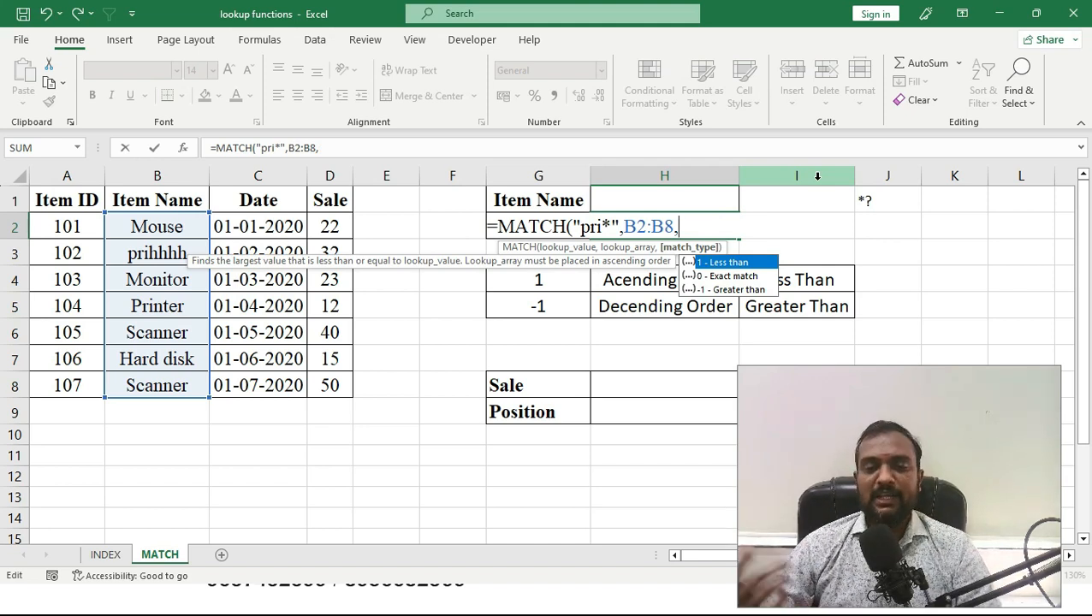
{"action": "type", "text": "0"}
{"action": "key", "text": "ctrl+Return"}
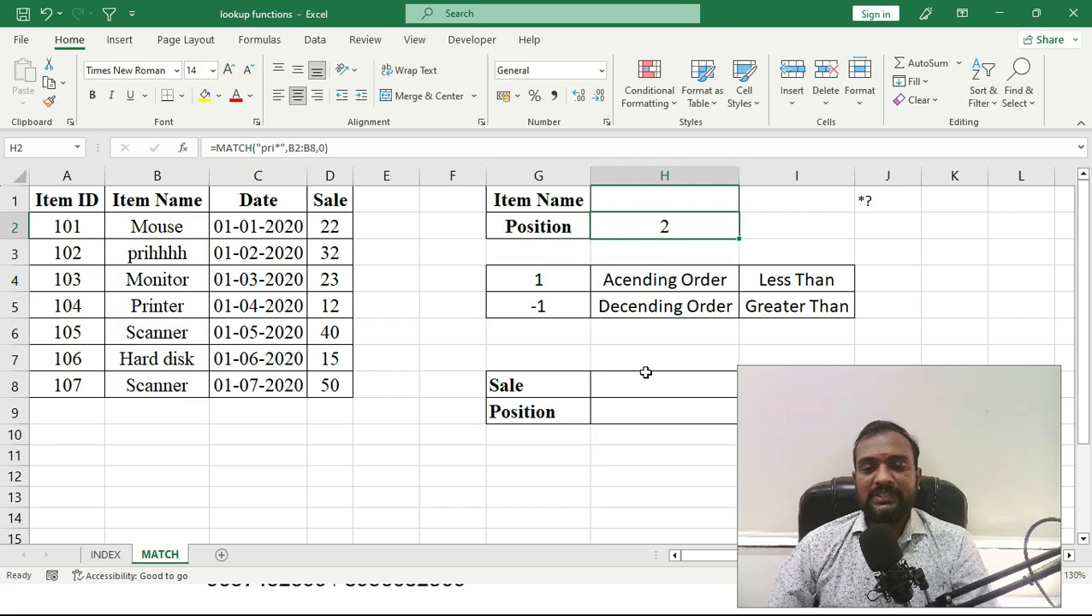
Enter 32 as the Sale lookup value in H8
{"action": "left_click", "coordinate": [650, 377]}
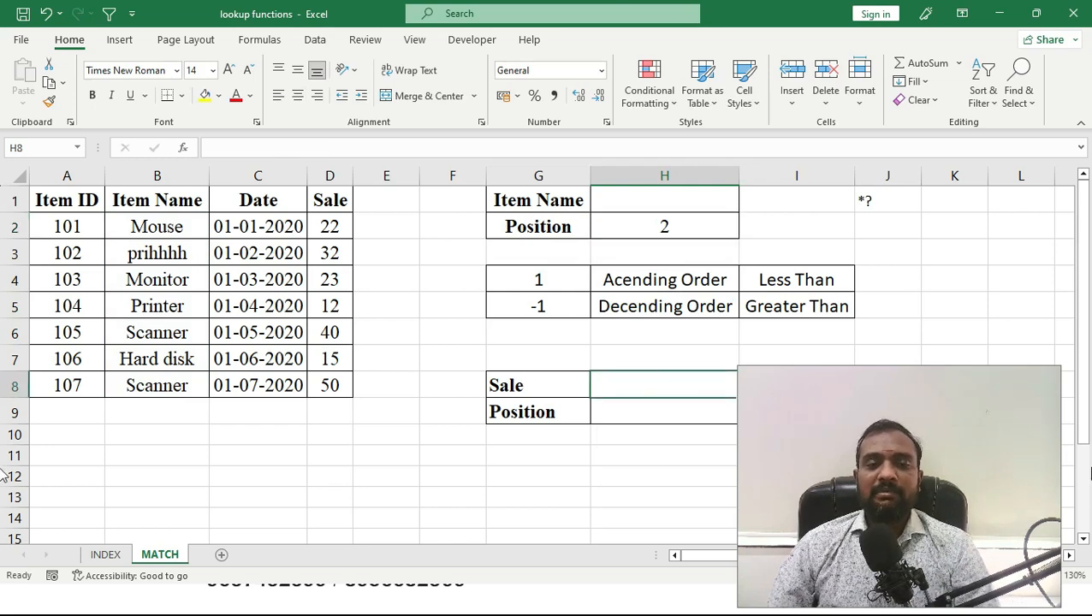
{"action": "type", "text": "32"}
{"action": "key", "text": "Return"}
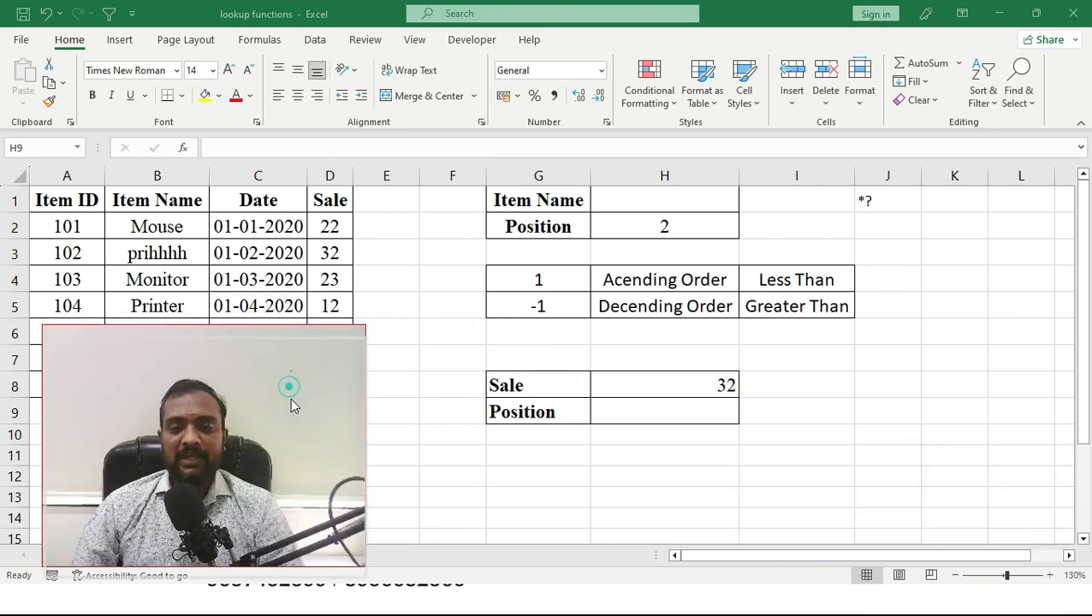
Reduce the sheet zoom to 110% and widen the Date column to fit its dates
{"action": "left_click", "coordinate": [955, 575]}
{"action": "left_click", "coordinate": [955, 576]}
{"action": "left_click", "coordinate": [955, 575]}
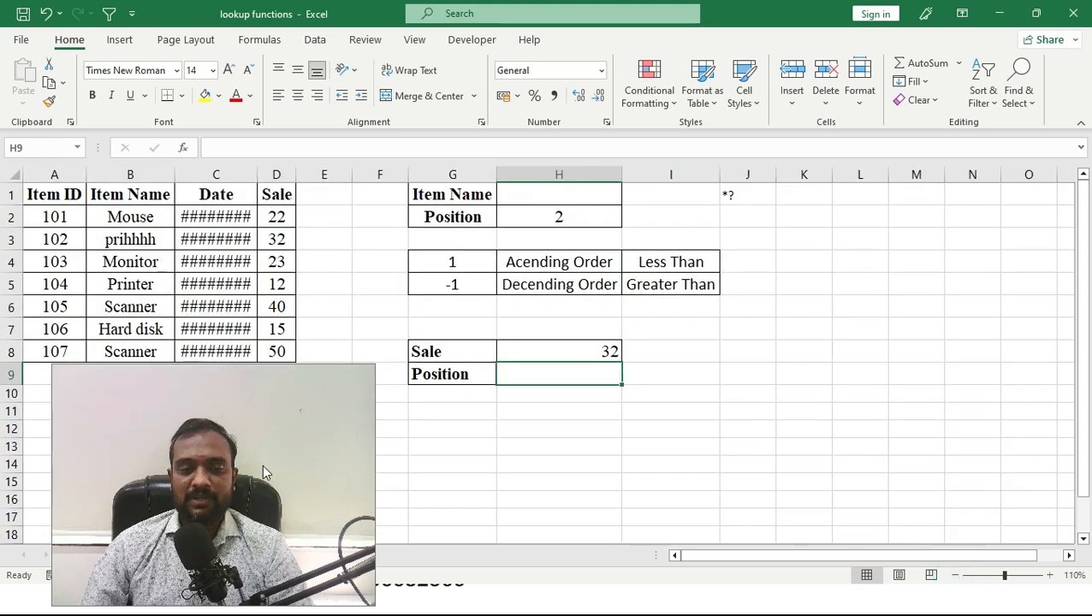
{"action": "left_click", "coordinate": [257, 176]}
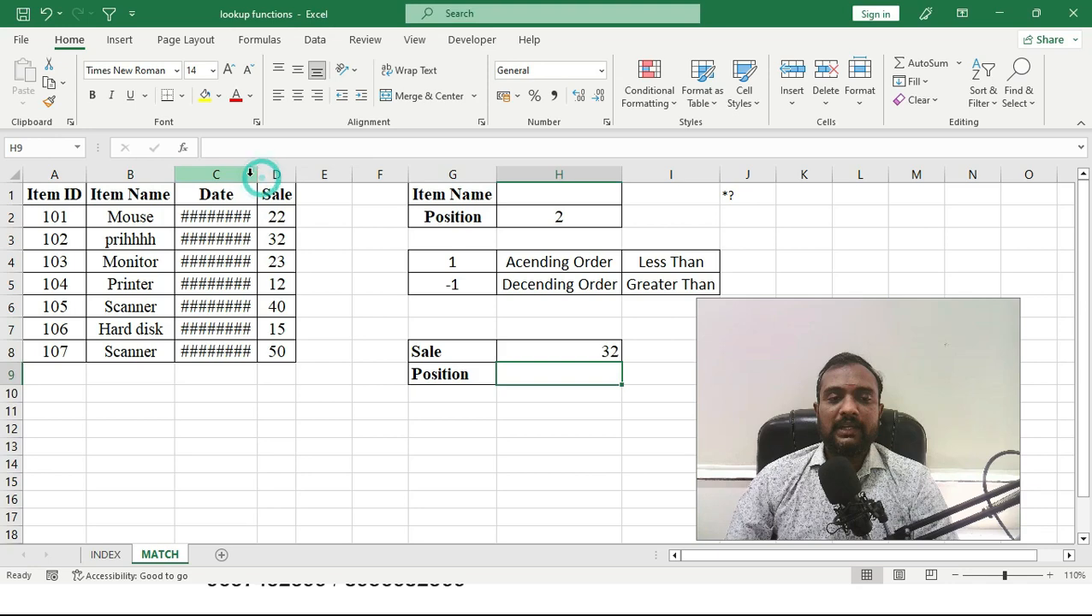
{"action": "double_click", "coordinate": [261, 176]}
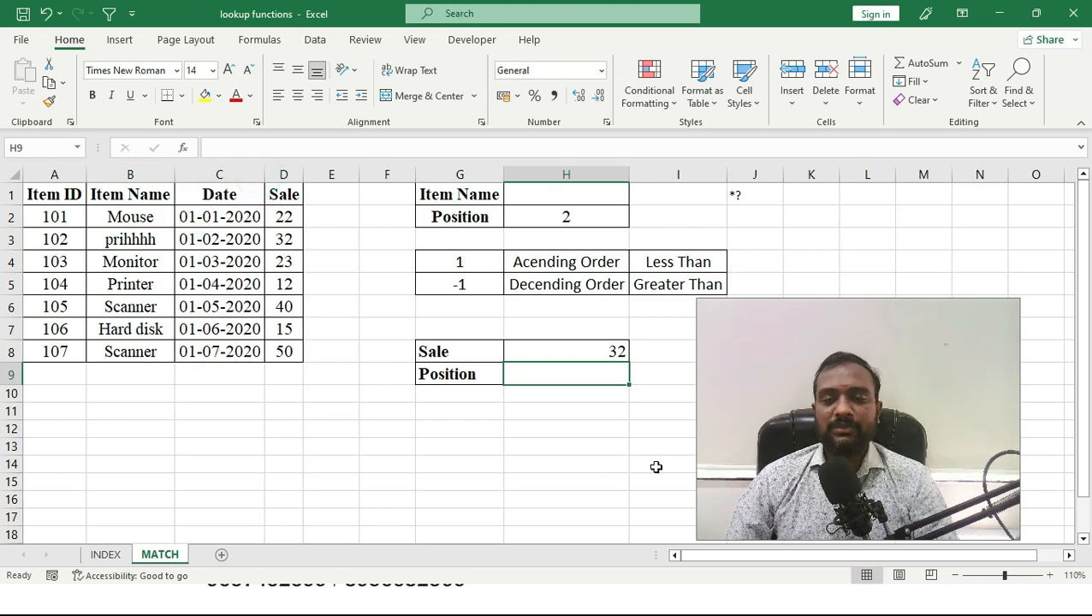
Find the exact-match position of the Sale lookup value by entering =MATCH(H8,D2:D8,0) in H9
{"action": "left_click", "coordinate": [573, 374]}
{"action": "type", "text": "=match"}
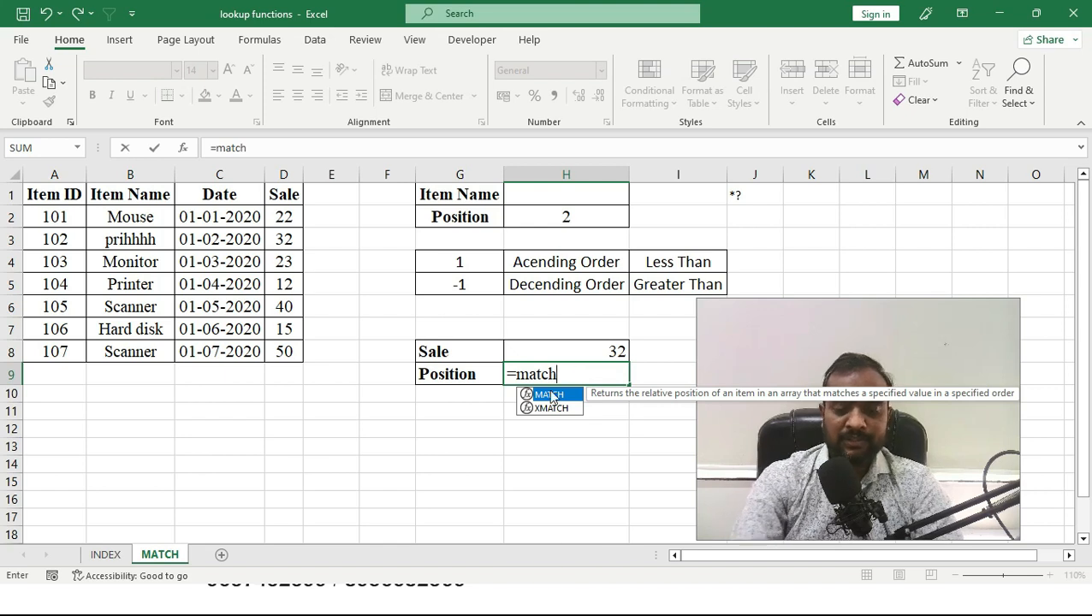
{"action": "type", "text": "("}
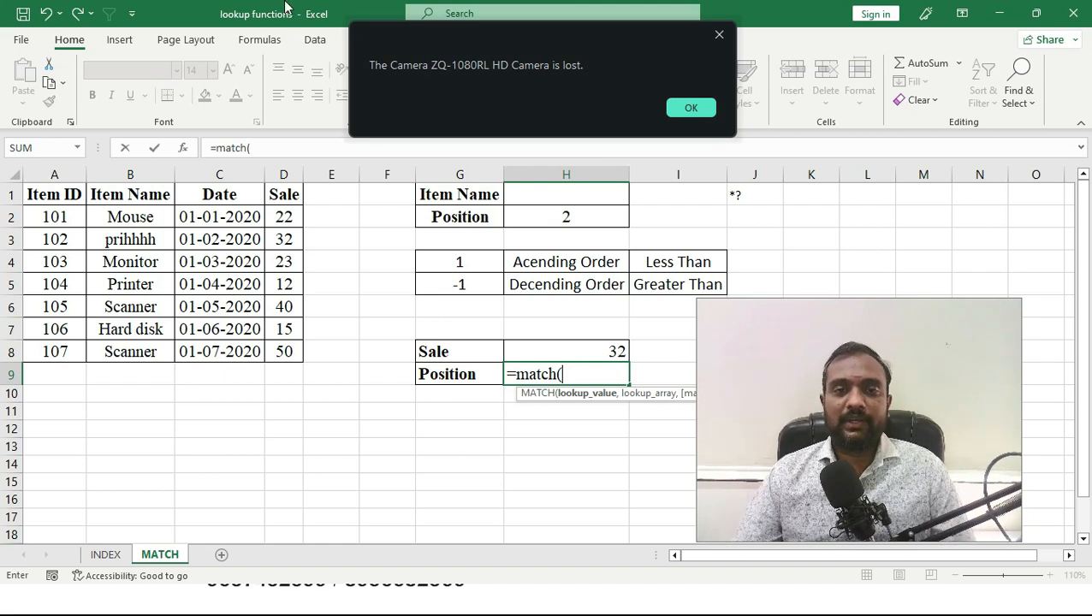
{"action": "left_click", "coordinate": [691, 106]}
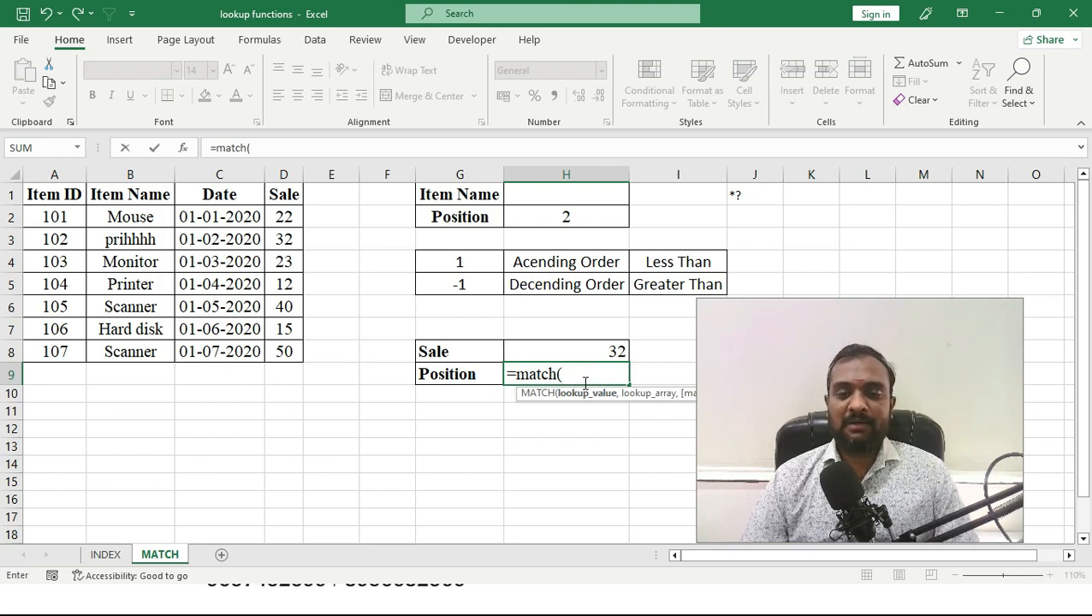
{"action": "left_click", "coordinate": [592, 353]}
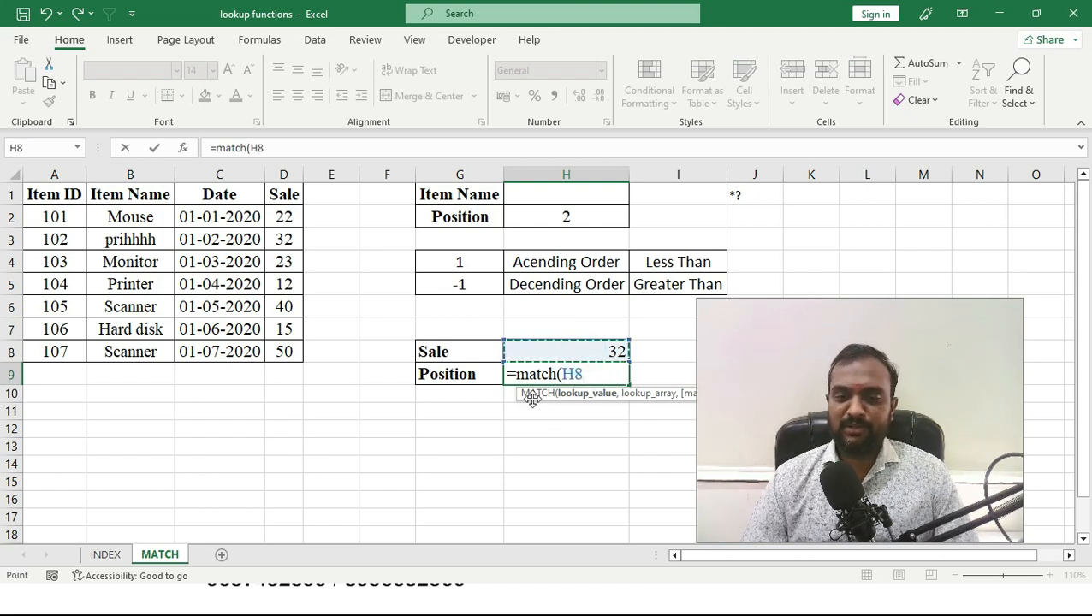
{"action": "type", "text": ","}
{"action": "left_click", "coordinate": [283, 216]}
{"action": "left_click_drag", "start_coordinate": [286, 246], "coordinate": [286, 351]}
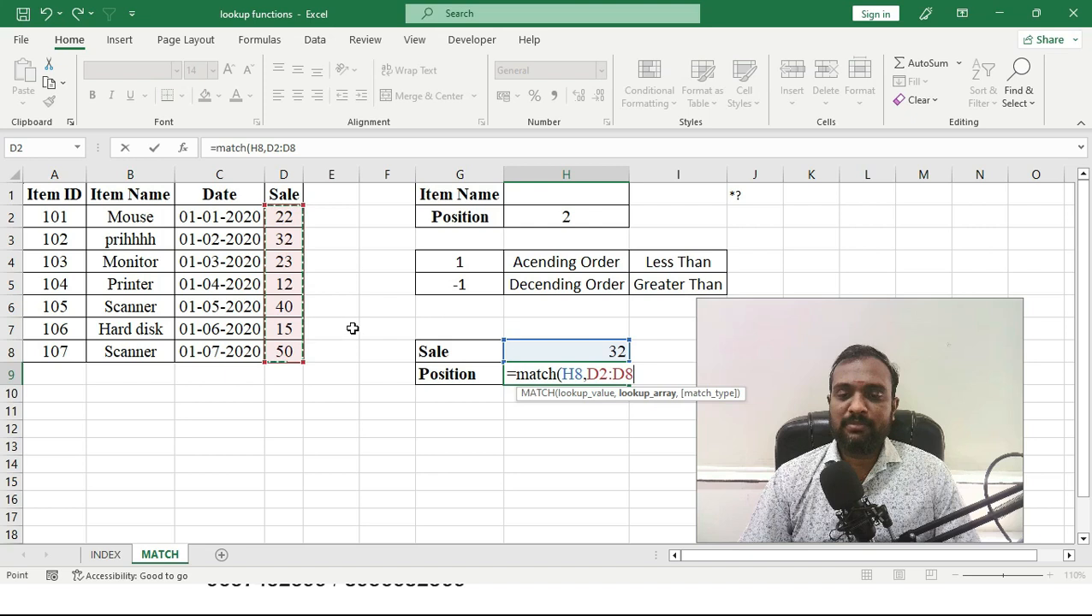
{"action": "type", "text": ","}
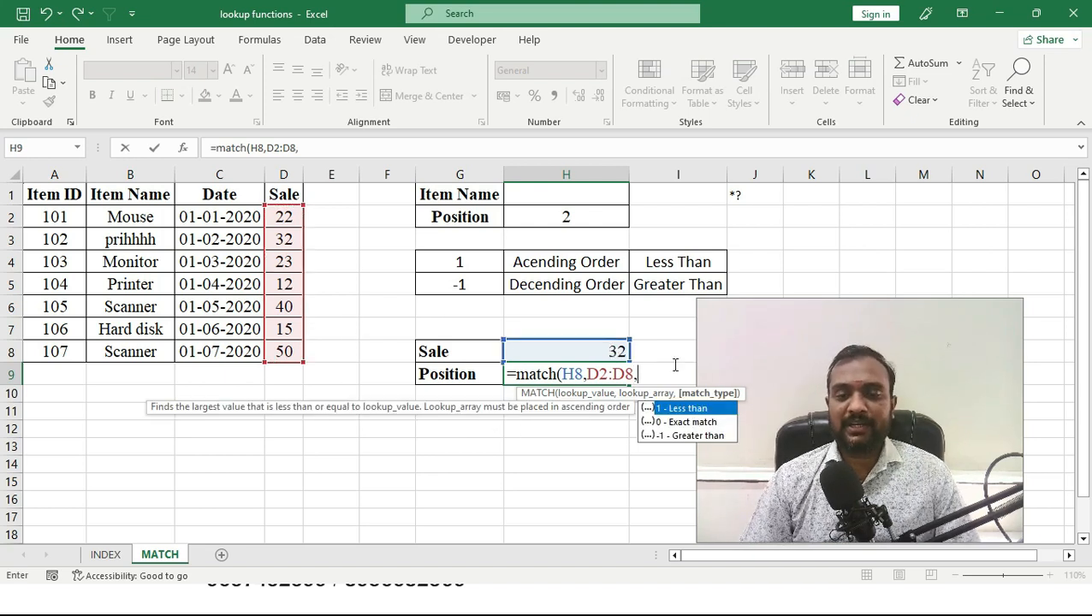
{"action": "type", "text": "0"}
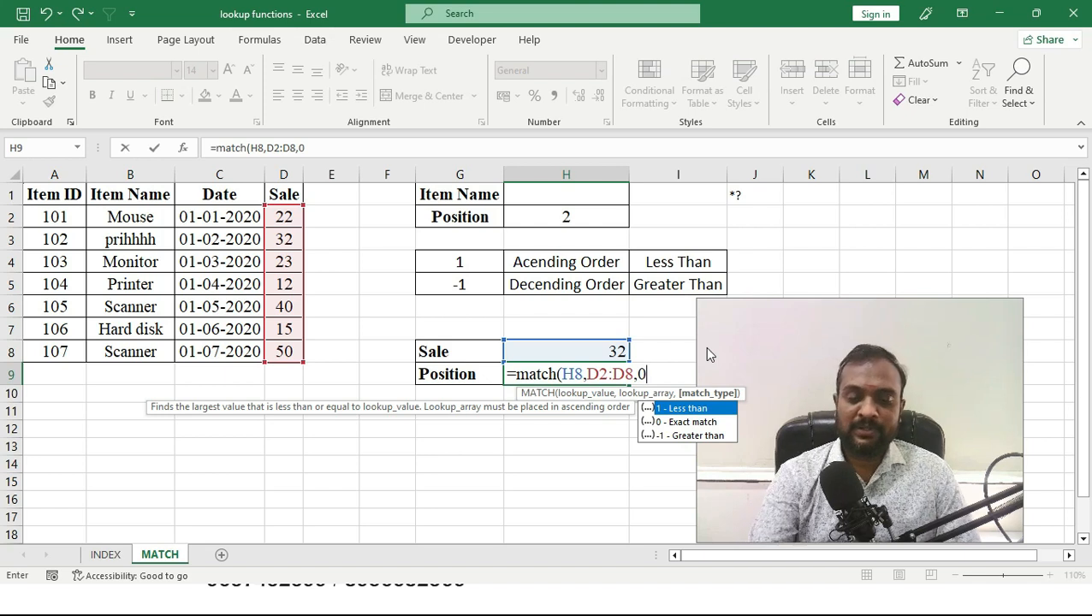
{"action": "type", "text": ")"}
{"action": "key", "text": "Return"}
{"action": "key", "text": "Up"}
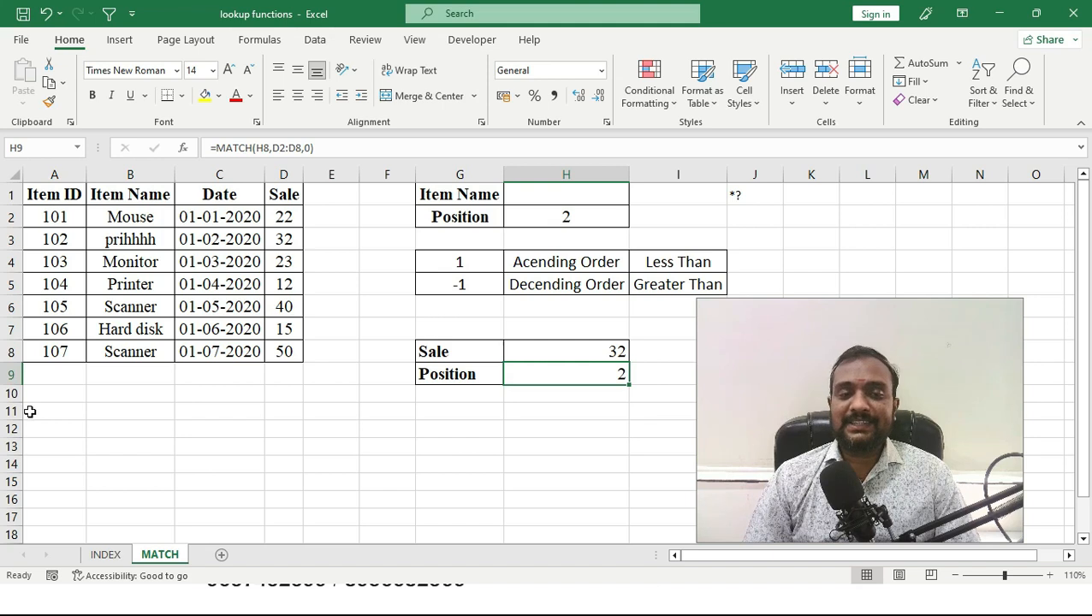
Change the Sale lookup value in H8 to 33 and check the position formula in H9
{"action": "left_click", "coordinate": [594, 346]}
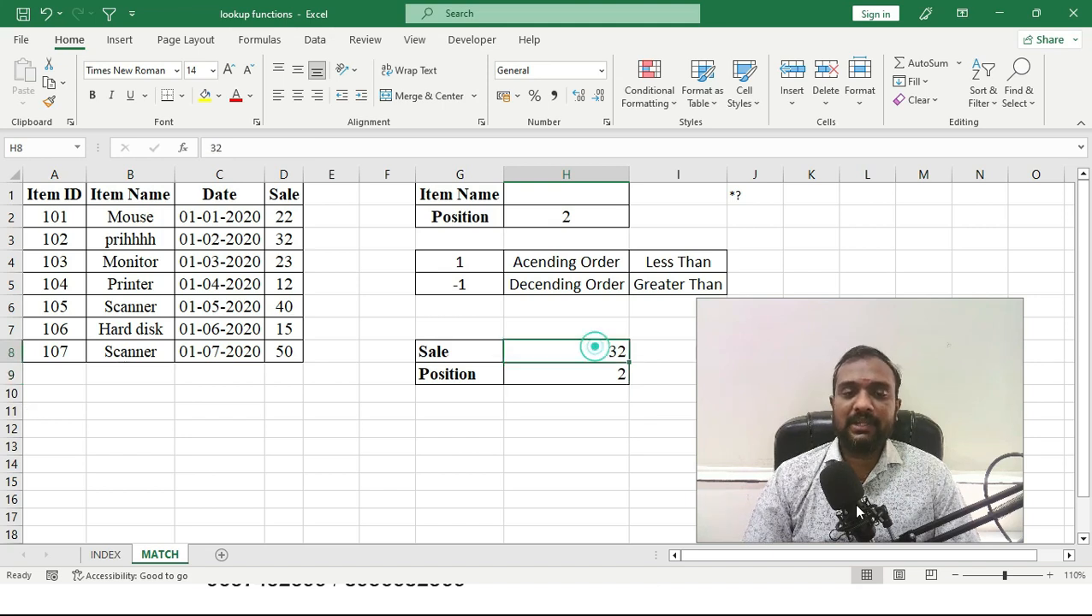
{"action": "type", "text": "33"}
{"action": "key", "text": "Return"}
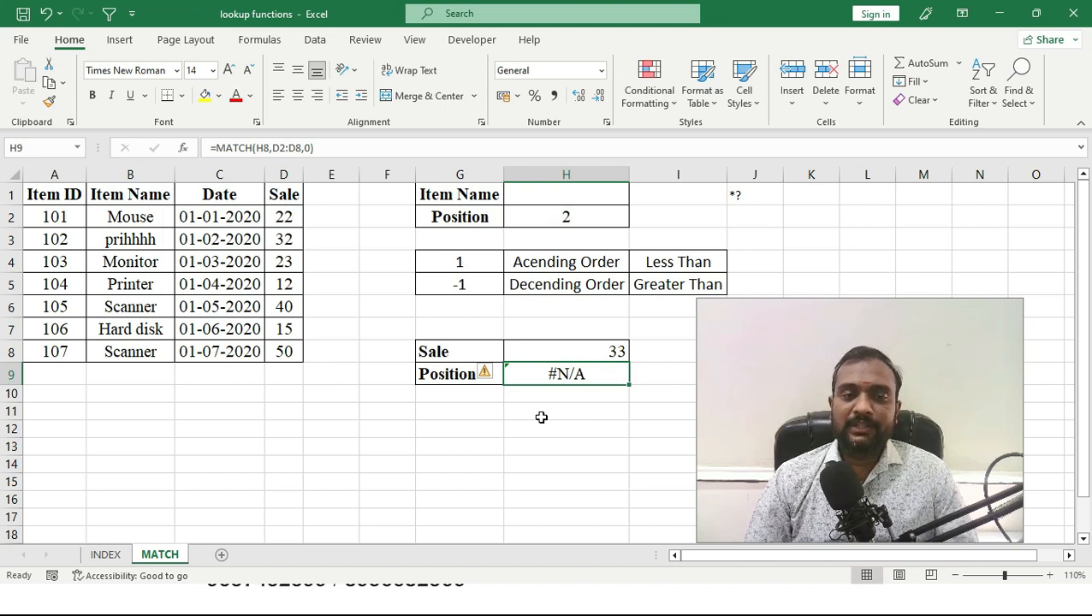
{"action": "left_click", "coordinate": [579, 380]}
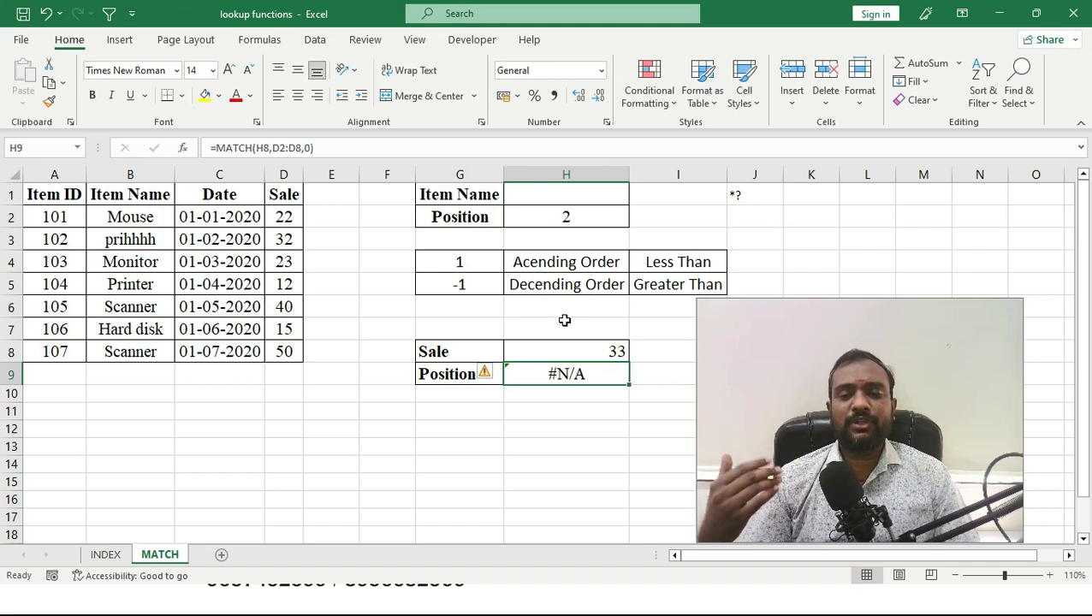
Change the match type in the H9 formula to 1 for less than, making it =MATCH(H8,D2:D8,1)
{"action": "left_click", "coordinate": [678, 266]}
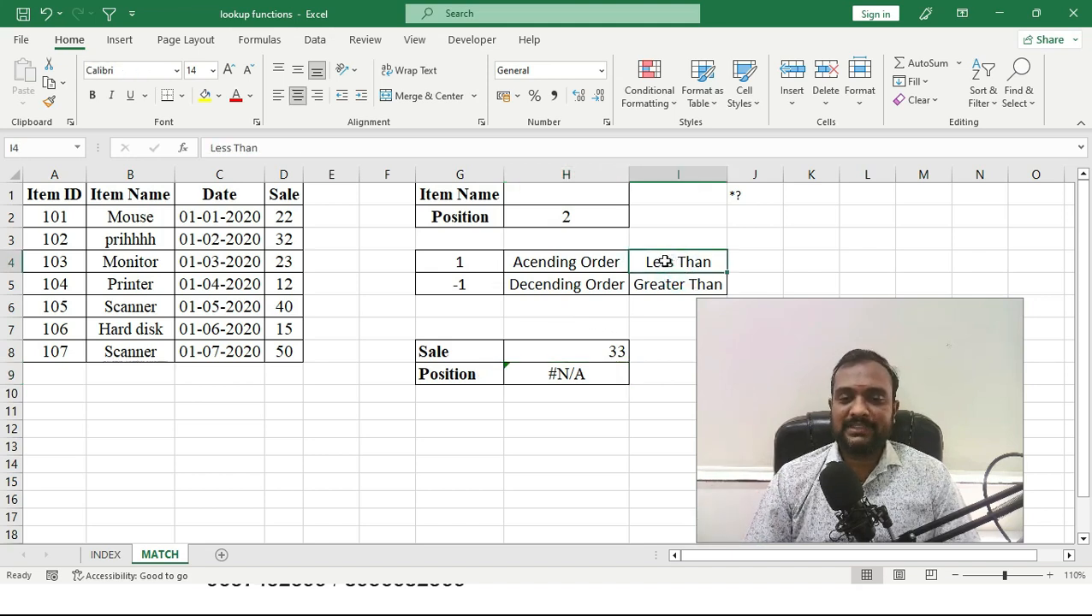
{"action": "left_click", "coordinate": [438, 263]}
{"action": "double_click", "coordinate": [572, 373]}
{"action": "left_click", "coordinate": [664, 374]}
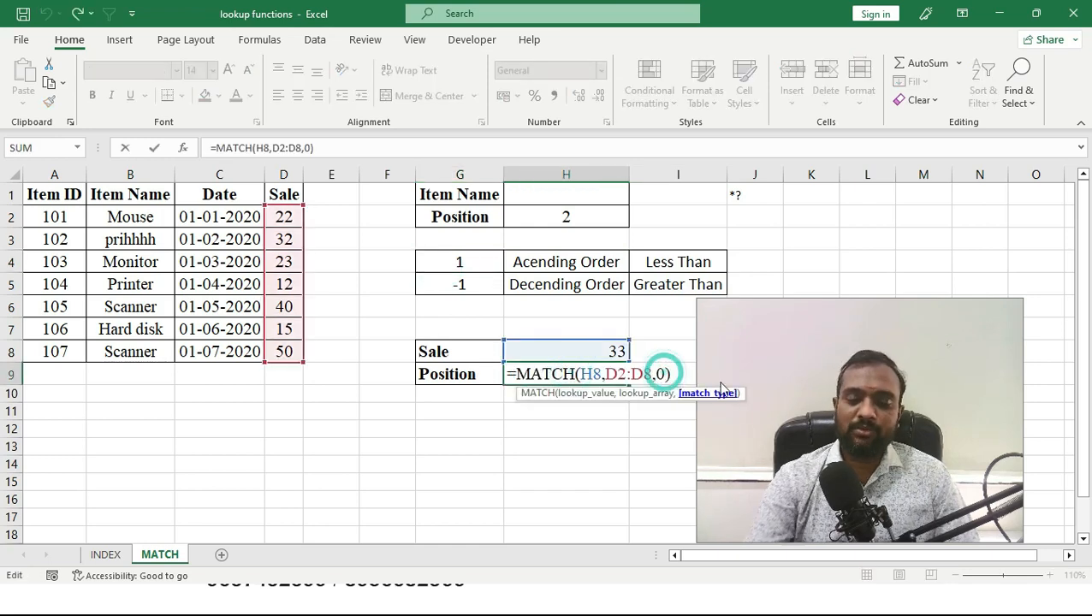
{"action": "key", "text": "BackSpace"}
{"action": "key", "text": "Return"}
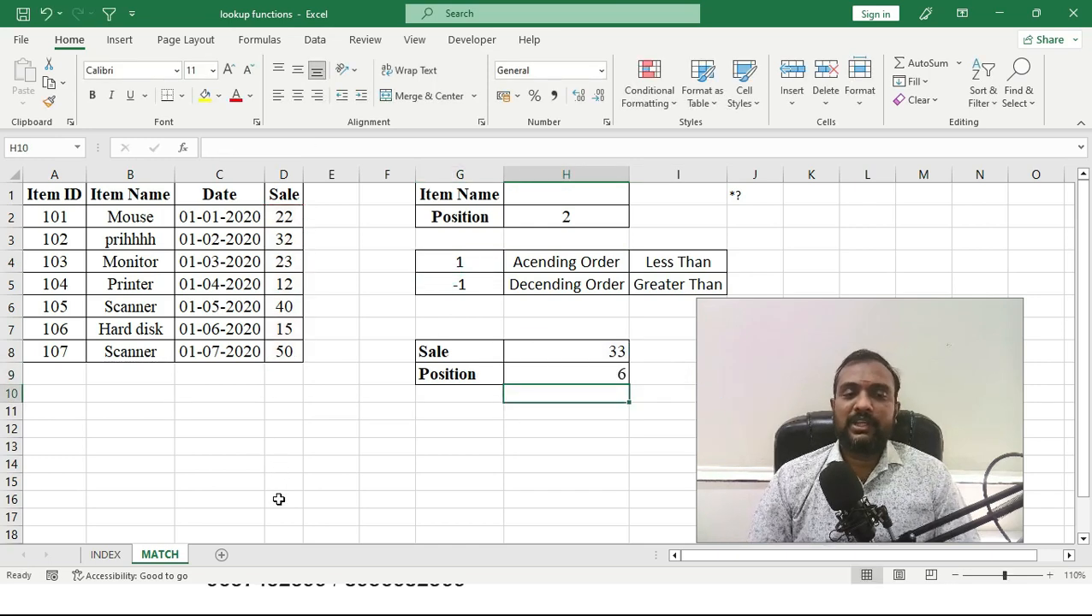
{"action": "left_click", "coordinate": [599, 374]}
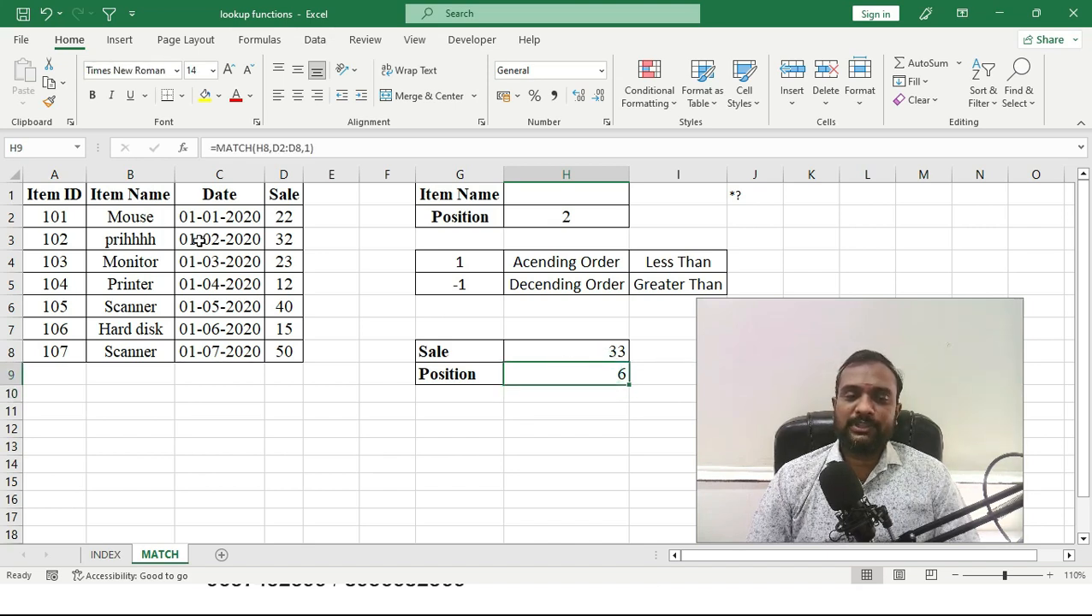
Go through the Sale values one by one and compare them with the ascending-order and less-than notes for match type 1
{"action": "left_click", "coordinate": [285, 218]}
{"action": "left_click", "coordinate": [285, 240]}
{"action": "left_click", "coordinate": [285, 262]}
{"action": "left_click", "coordinate": [285, 284]}
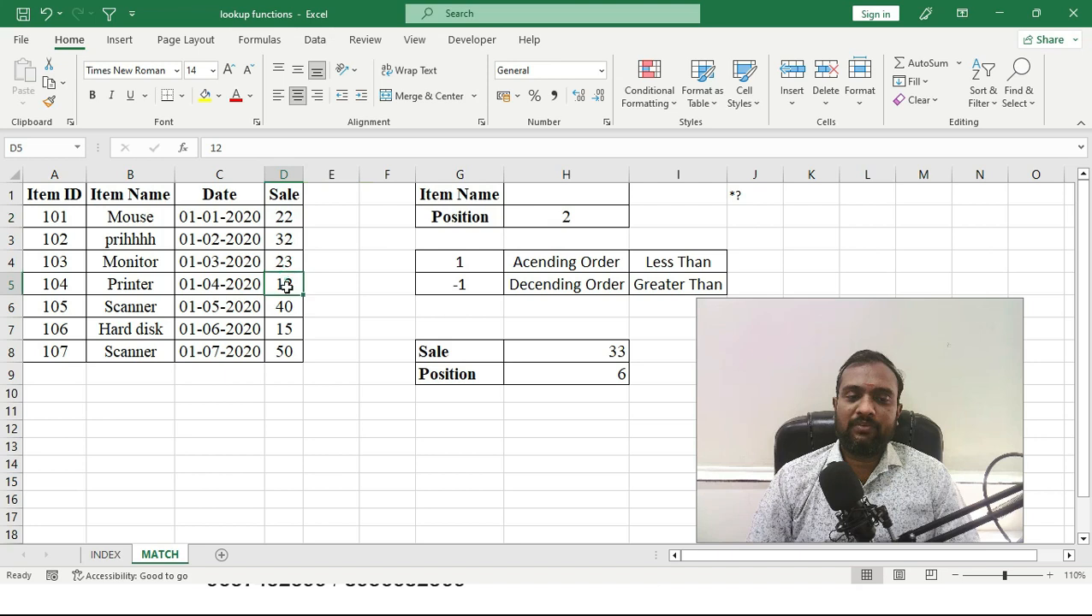
{"action": "left_click", "coordinate": [287, 310]}
{"action": "left_click", "coordinate": [287, 332]}
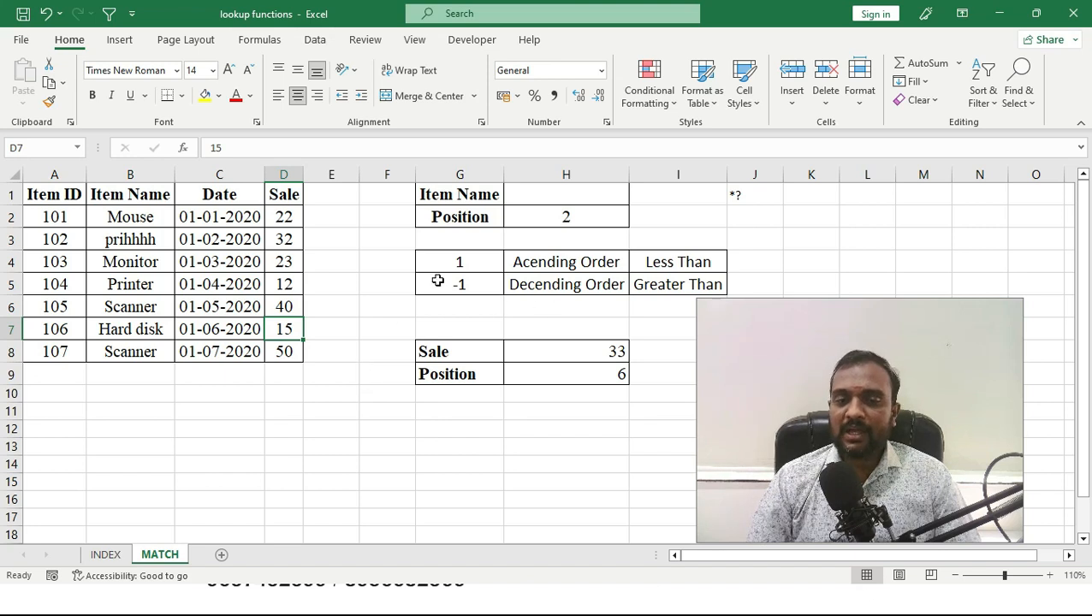
{"action": "left_click", "coordinate": [667, 262]}
{"action": "left_click", "coordinate": [505, 283]}
{"action": "left_click", "coordinate": [648, 268]}
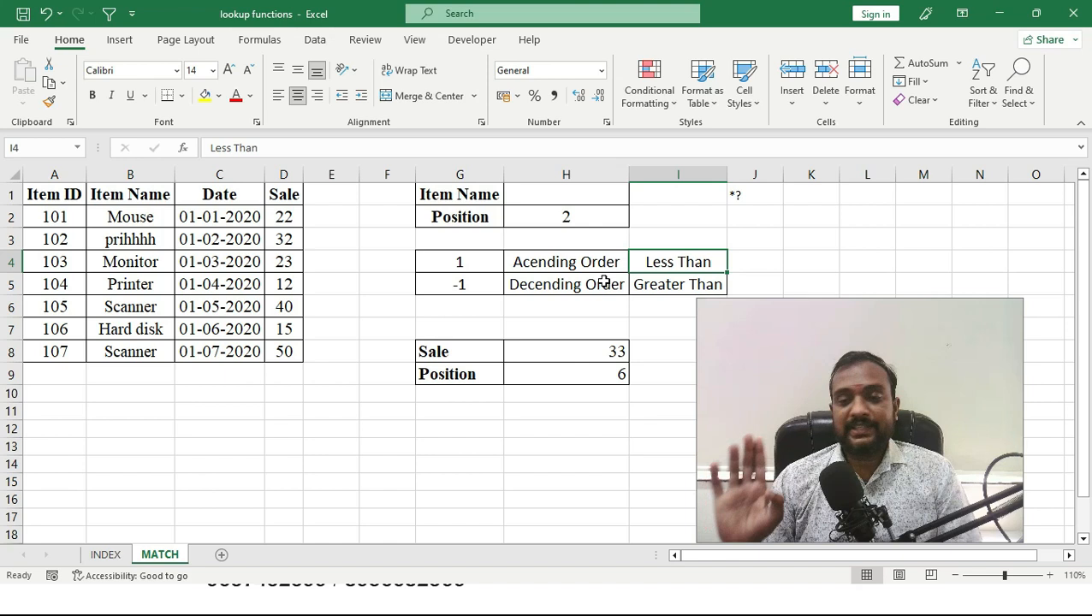
Examine the sort order of D2:D8 by comparing the first Sale value with the ones below it
{"action": "left_click_drag", "start_coordinate": [284, 221], "coordinate": [293, 351]}
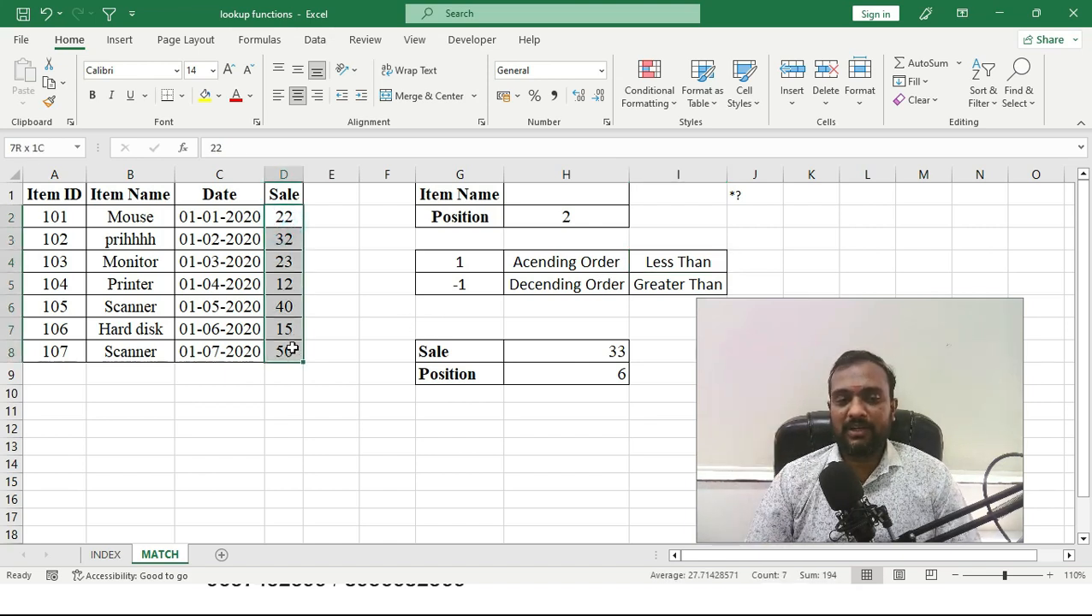
{"action": "left_click", "coordinate": [286, 222]}
{"action": "left_click", "coordinate": [307, 286]}
{"action": "left_click", "coordinate": [288, 219]}
{"action": "left_click", "coordinate": [285, 261]}
{"action": "left_click", "coordinate": [291, 283]}
{"action": "left_click", "coordinate": [284, 224]}
{"action": "left_click", "coordinate": [286, 305]}
{"action": "left_click", "coordinate": [276, 223]}
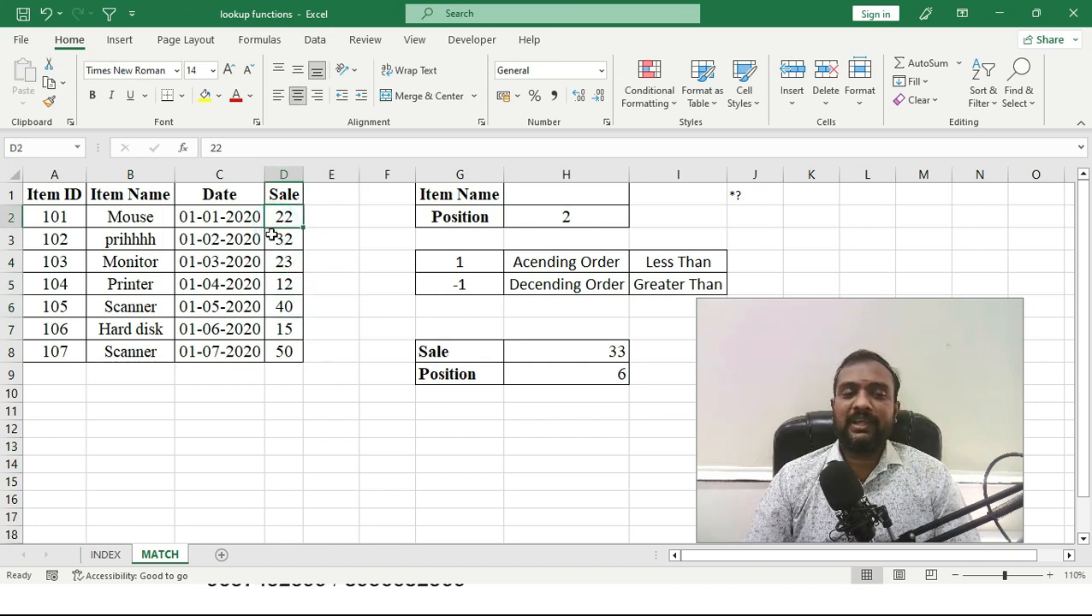
Sort the item table by Sale from smallest to largest, expanding the selection to include the adjacent columns
{"action": "left_click_drag", "start_coordinate": [290, 216], "coordinate": [284, 346]}
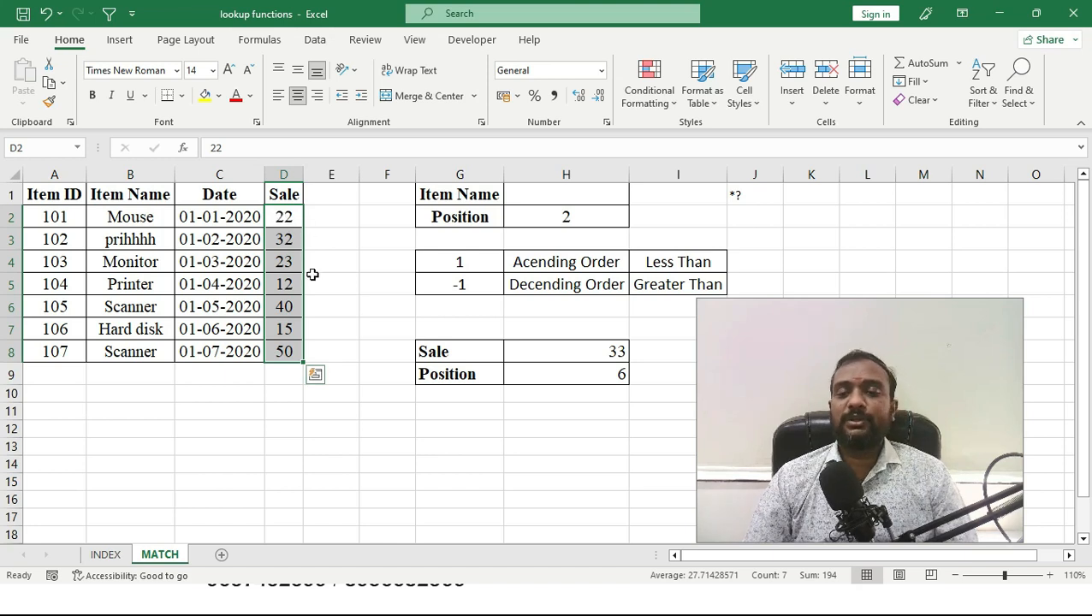
{"action": "left_click_drag", "start_coordinate": [285, 217], "coordinate": [283, 349]}
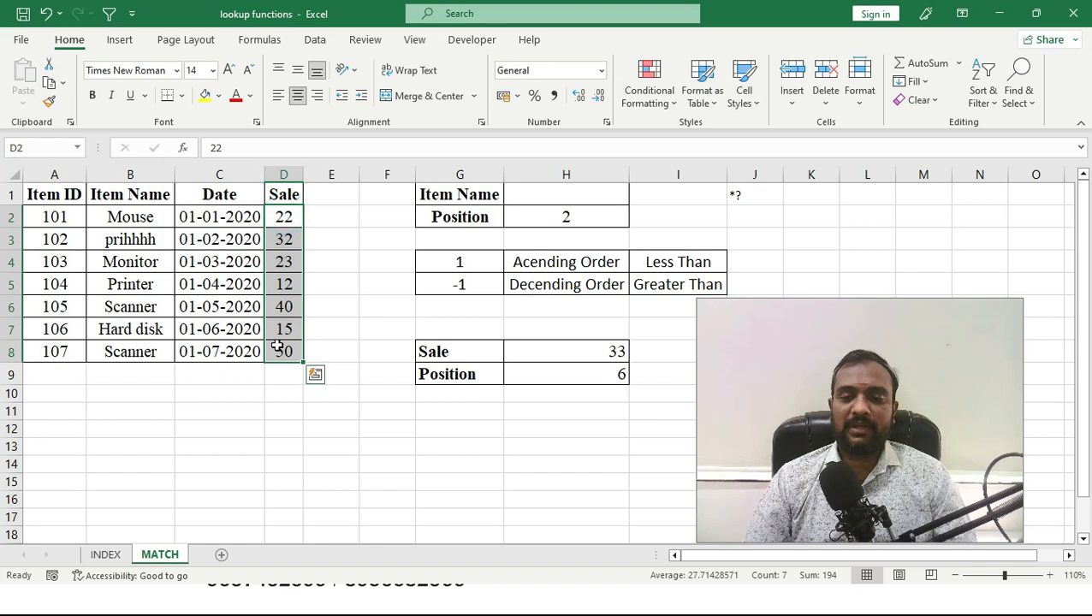
{"action": "left_click", "coordinate": [984, 96]}
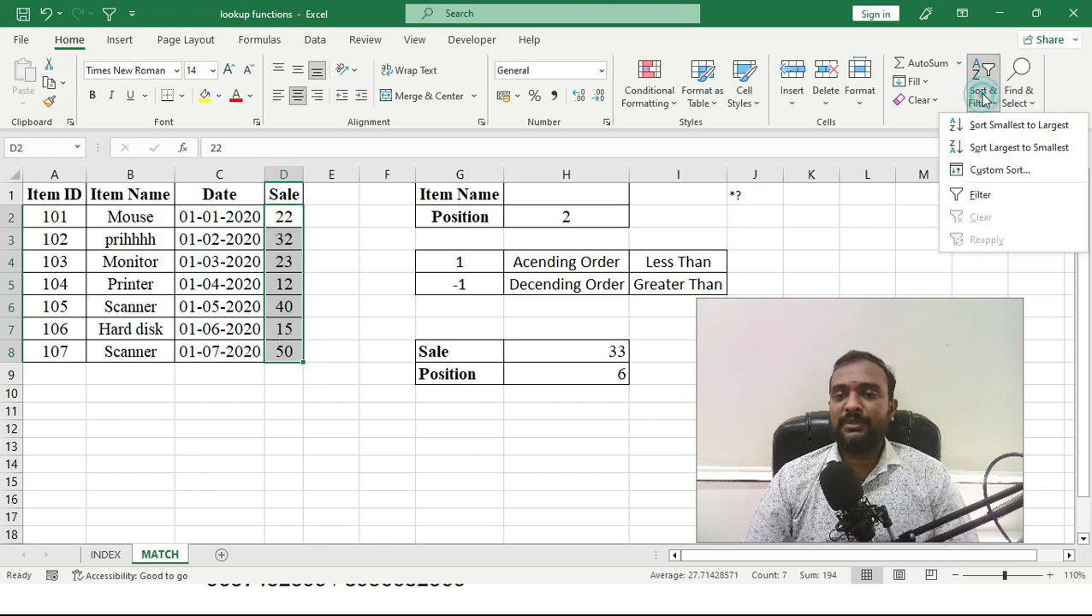
{"action": "left_click", "coordinate": [1040, 129]}
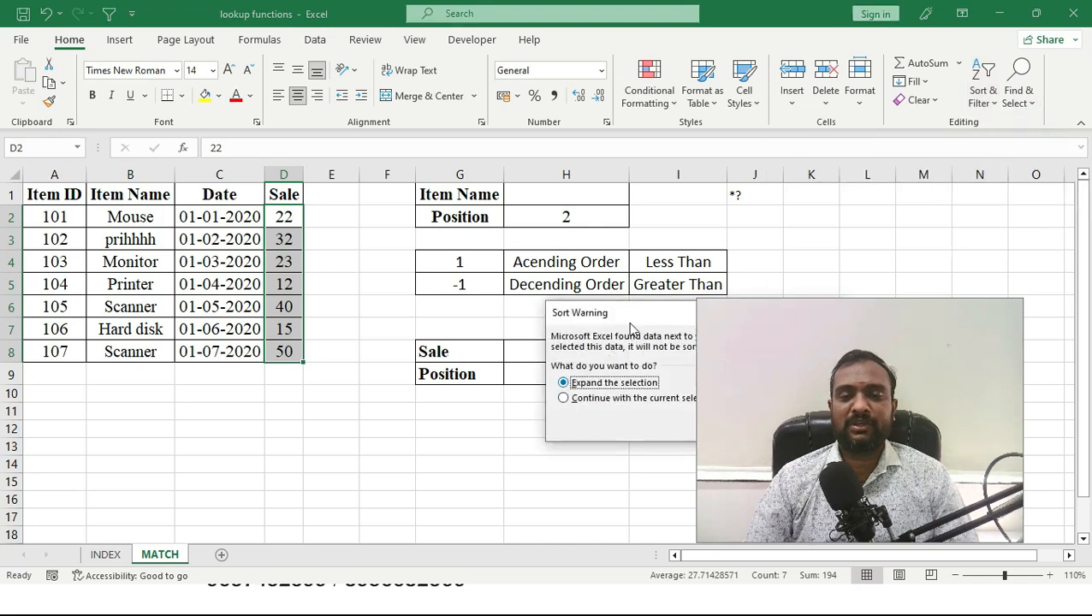
{"action": "left_click", "coordinate": [795, 178]}
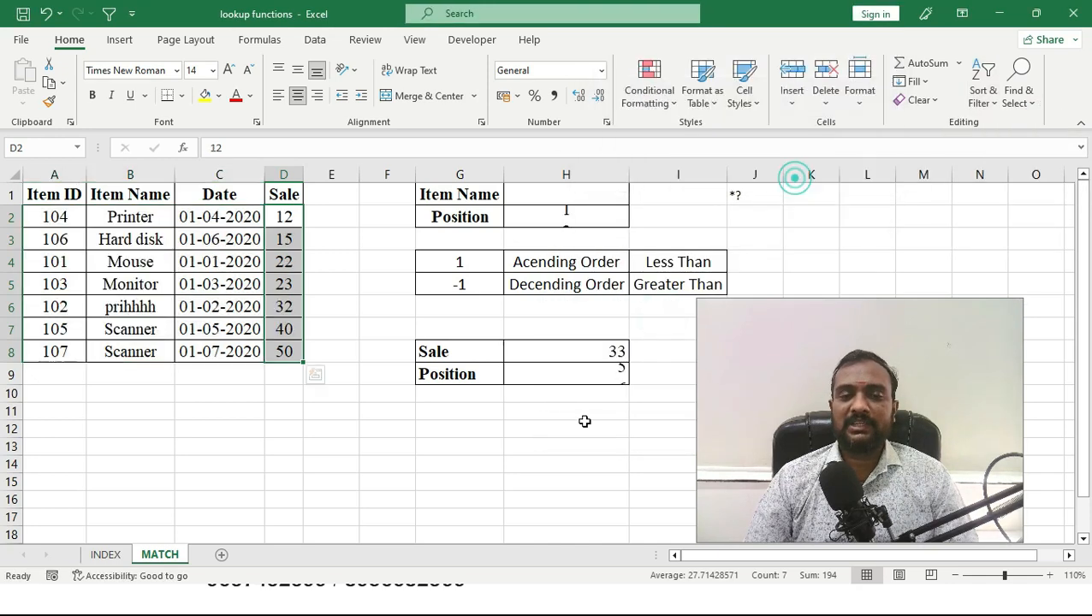
Compare the lookup value in H8 with the sorted Sale values in D2:D8
{"action": "left_click", "coordinate": [287, 218]}
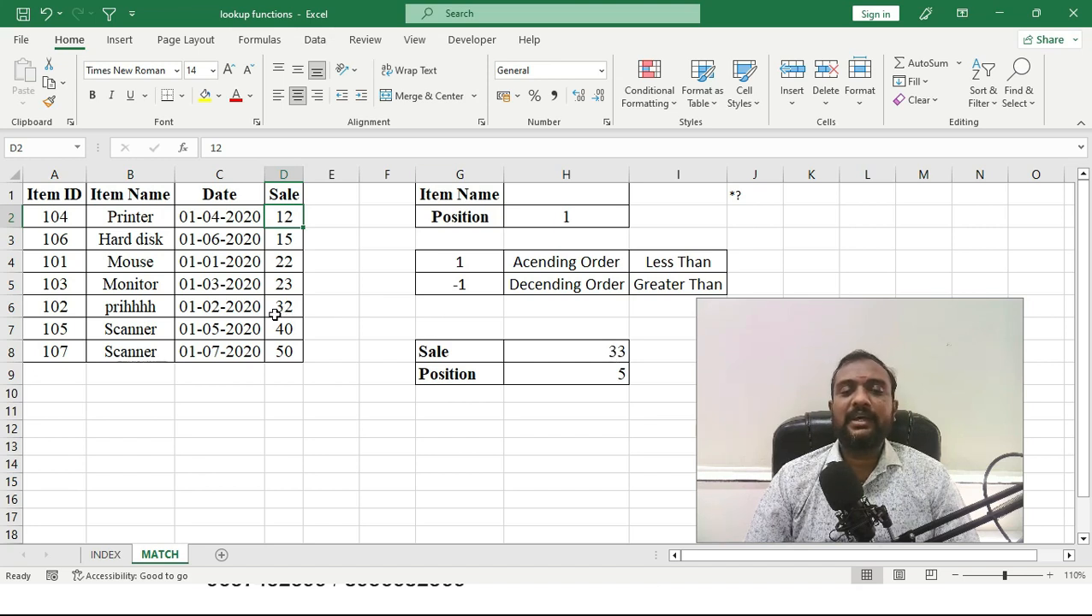
{"action": "left_click", "coordinate": [600, 360]}
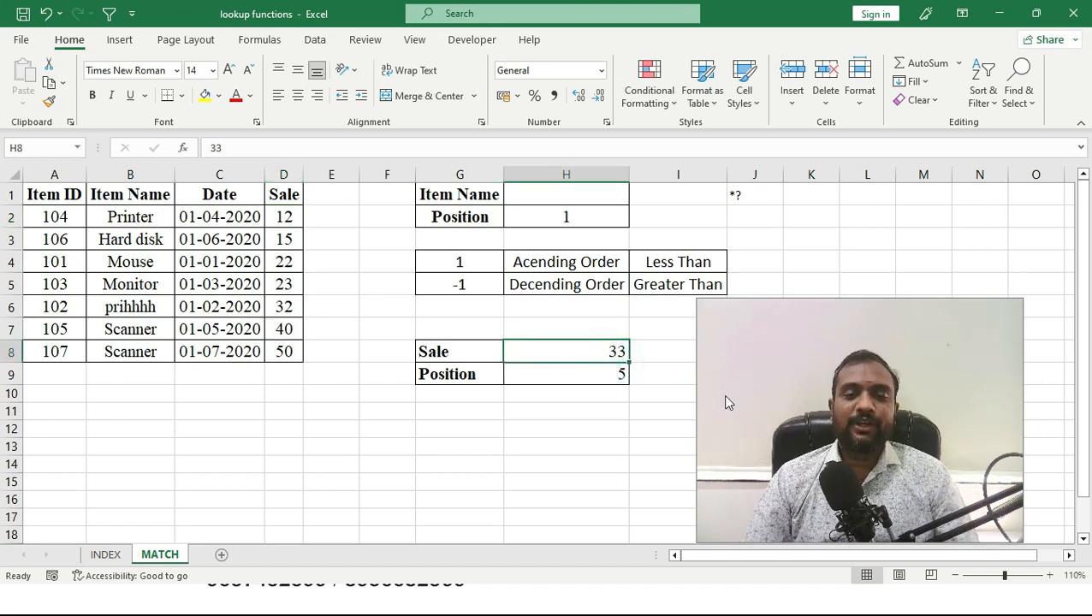
{"action": "left_click", "coordinate": [611, 352]}
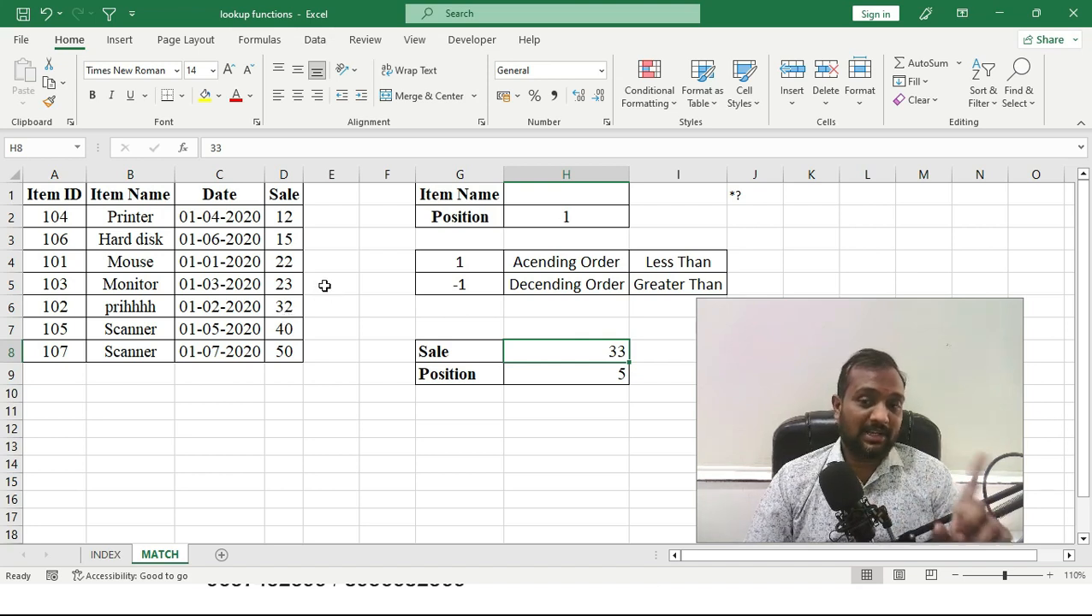
{"action": "left_click_drag", "start_coordinate": [286, 216], "coordinate": [285, 351]}
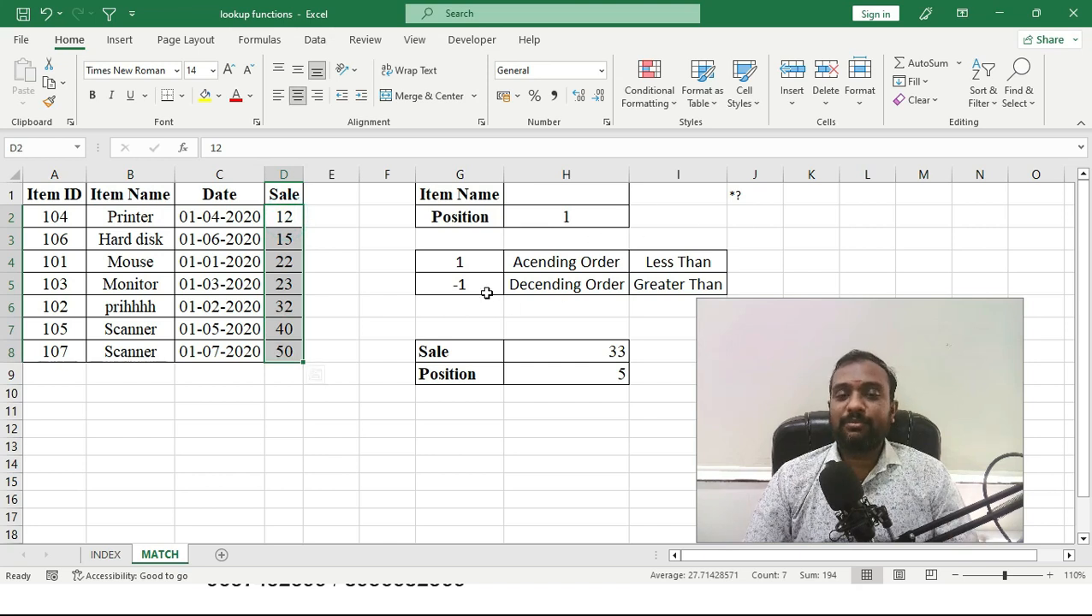
{"action": "left_click", "coordinate": [616, 350]}
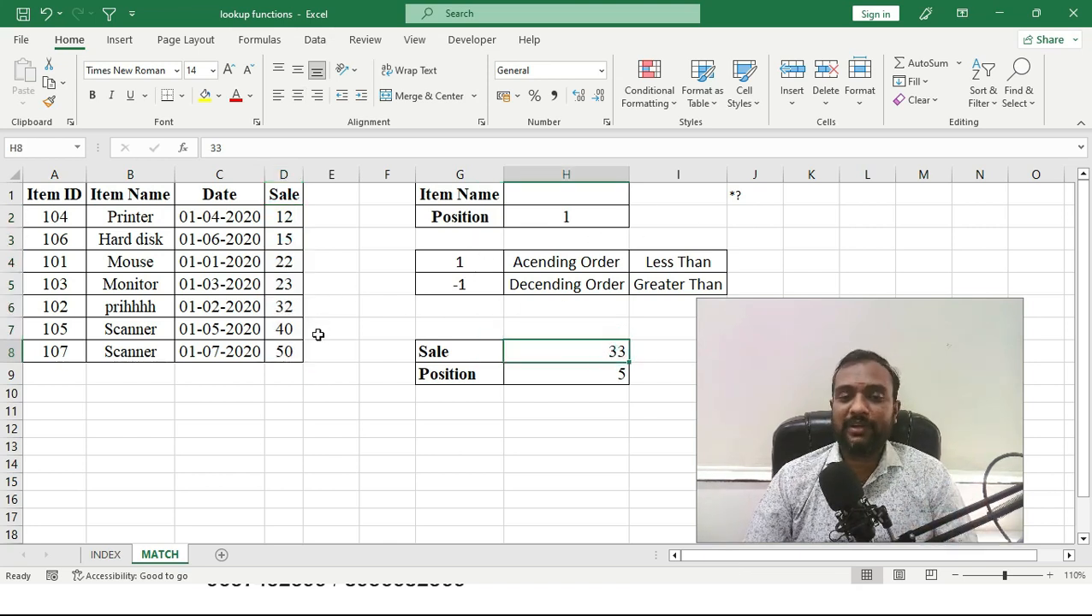
Set the Mouse's Sale value in D4 to 32.5
{"action": "left_click", "coordinate": [284, 308]}
{"action": "left_click", "coordinate": [284, 262]}
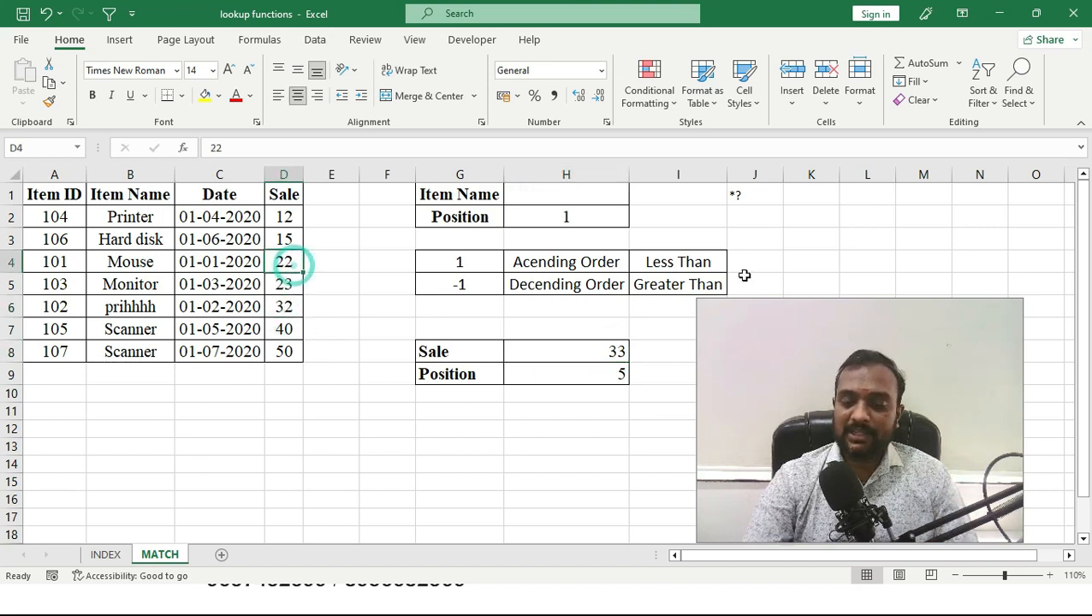
{"action": "type", "text": "32.5"}
{"action": "key", "text": "Return"}
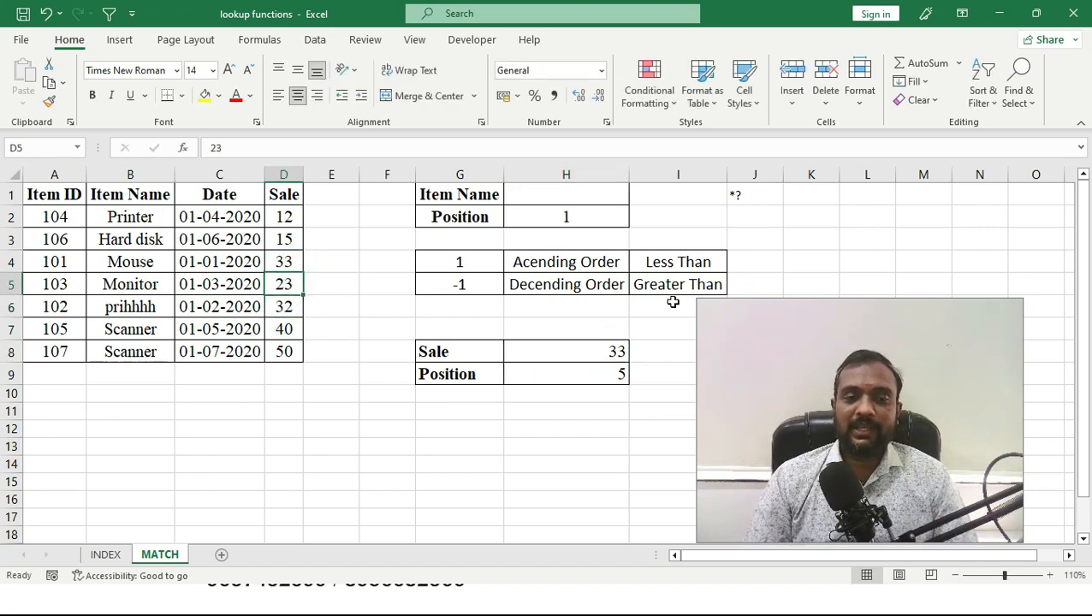
Format the Mouse's Sale value in D4 to display two decimal places
{"action": "left_click", "coordinate": [281, 264]}
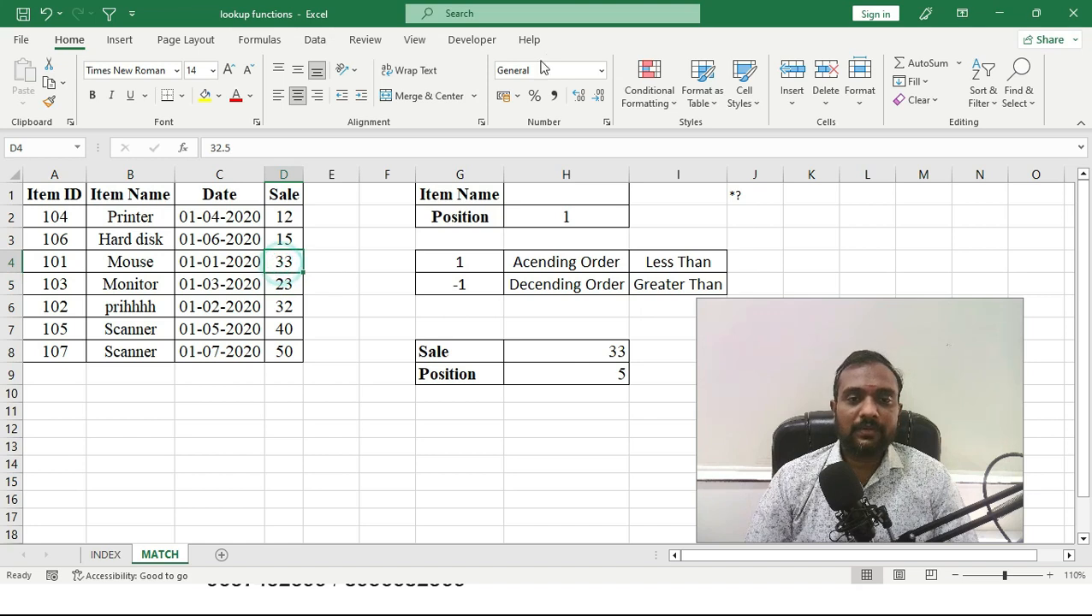
{"action": "left_click", "coordinate": [580, 96]}
{"action": "left_click", "coordinate": [580, 96]}
{"action": "left_click", "coordinate": [602, 96]}
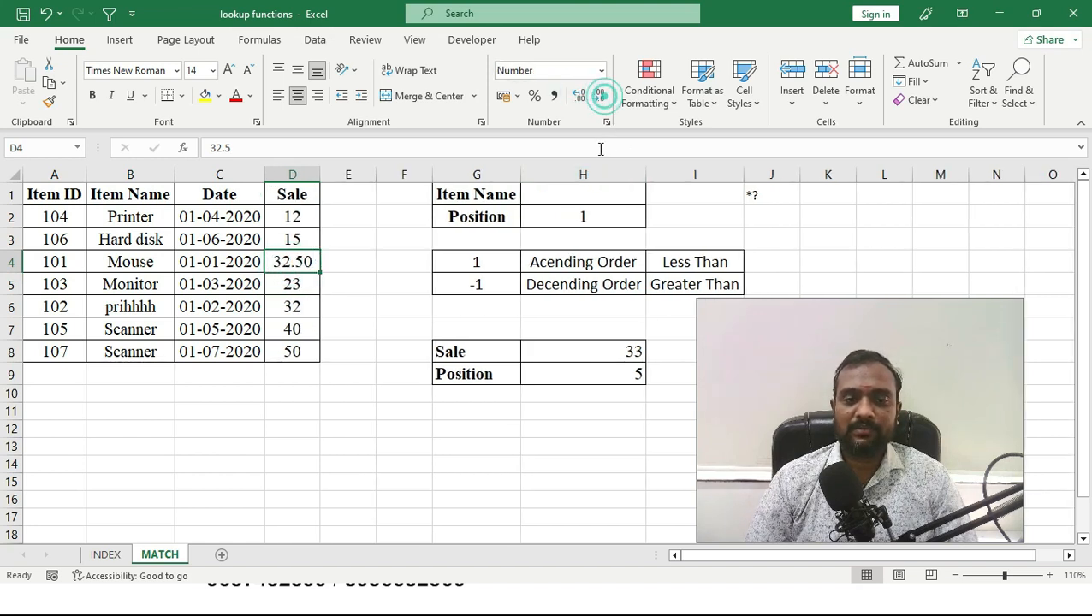
{"action": "key", "text": "Down"}
{"action": "key", "text": "Up"}
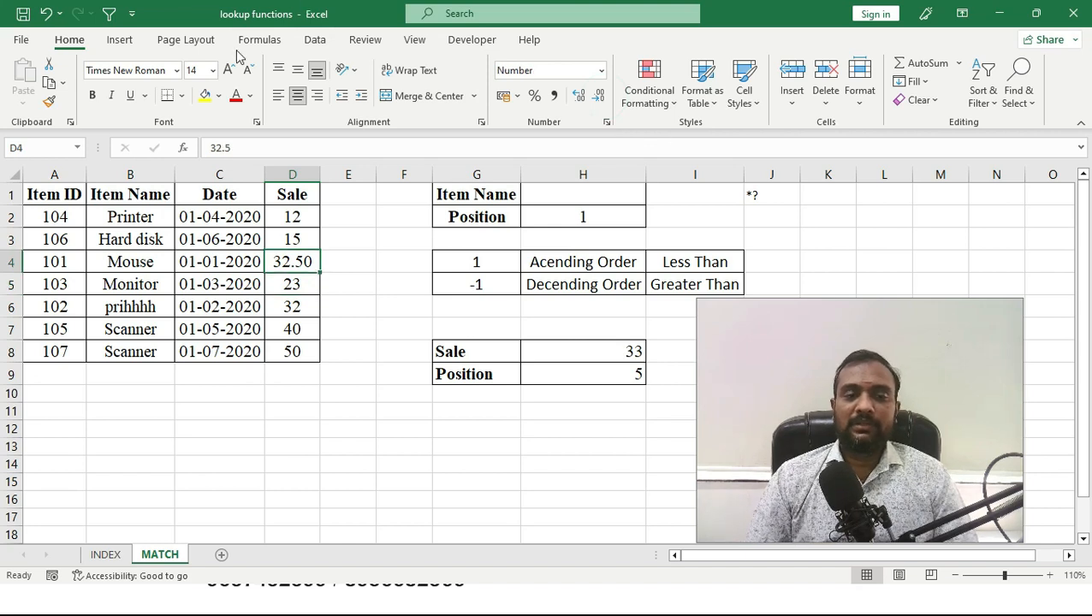
Compare the lookup value in H8 and the position in H9 with the Sale values in D2 to D6, one by one
{"action": "left_click", "coordinate": [301, 301]}
{"action": "left_click", "coordinate": [625, 352]}
{"action": "left_click", "coordinate": [630, 375]}
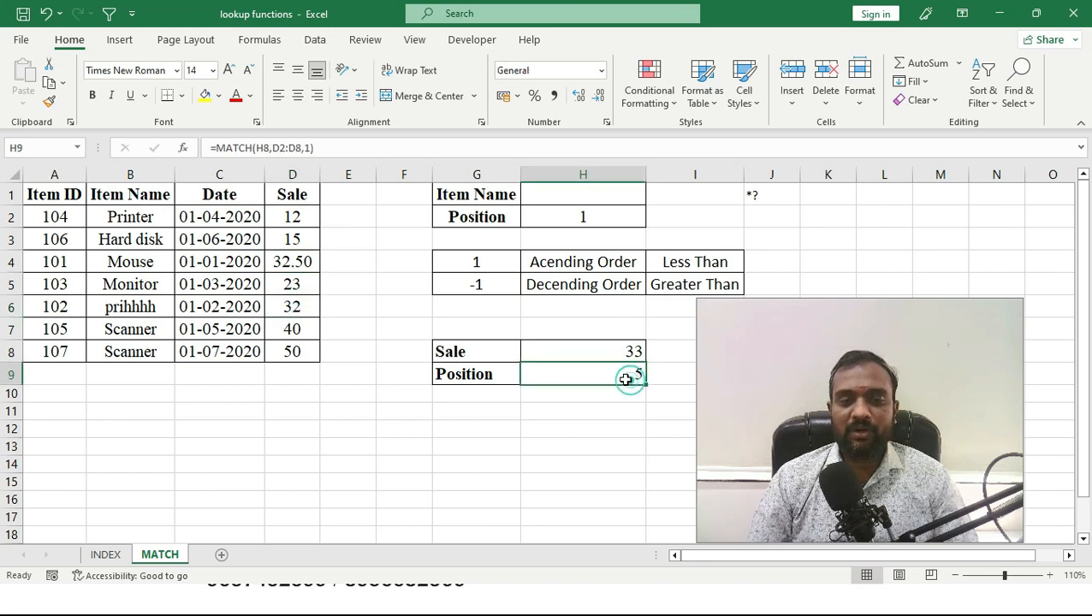
{"action": "left_click", "coordinate": [302, 218]}
{"action": "left_click", "coordinate": [297, 240]}
{"action": "left_click", "coordinate": [304, 260]}
{"action": "left_click", "coordinate": [296, 284]}
{"action": "left_click", "coordinate": [292, 306]}
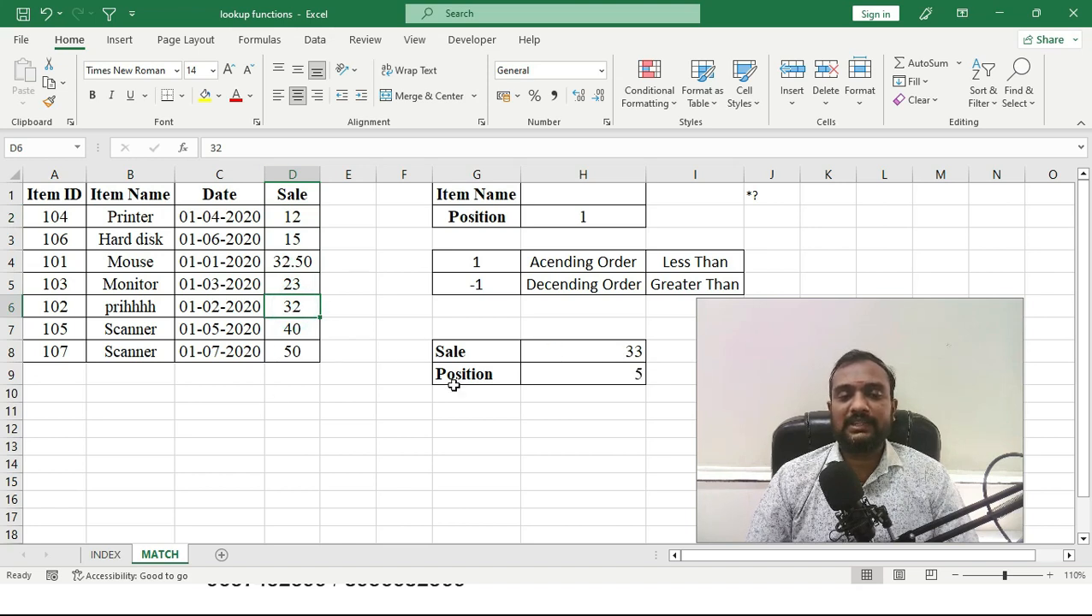
{"action": "left_click", "coordinate": [637, 358]}
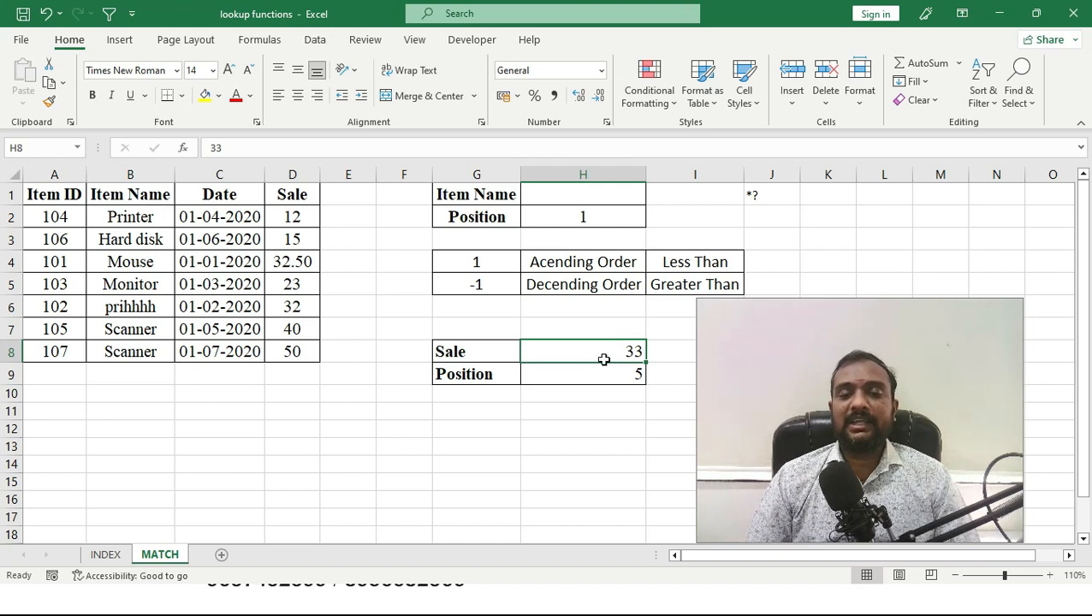
{"action": "left_click", "coordinate": [610, 349]}
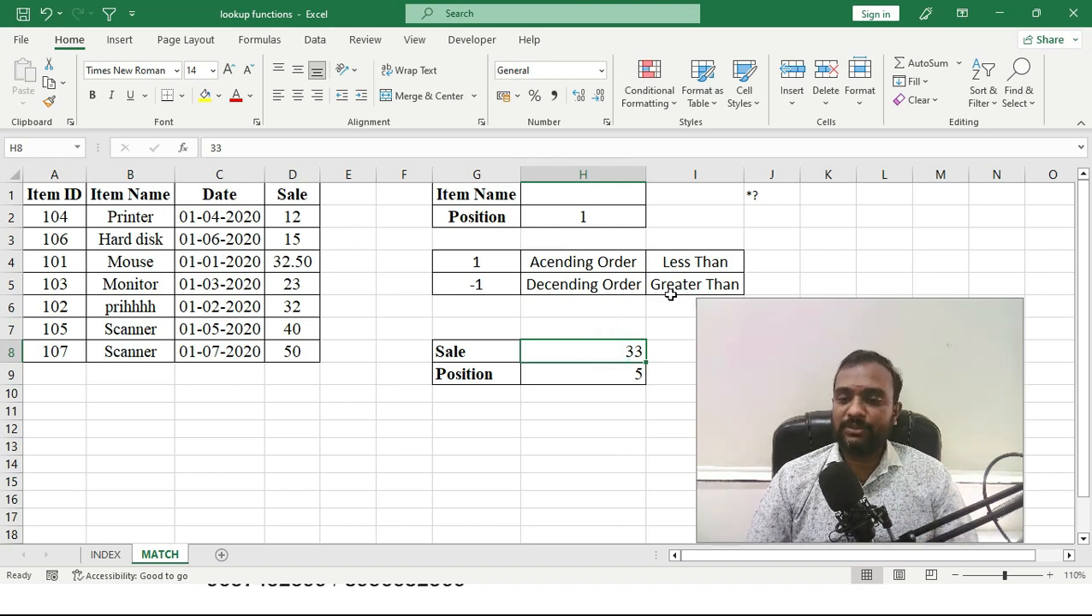
Change the match type in H9's MATCH formula to -1 and check it against the descending-order, greater-than note in row 5
{"action": "double_click", "coordinate": [608, 374]}
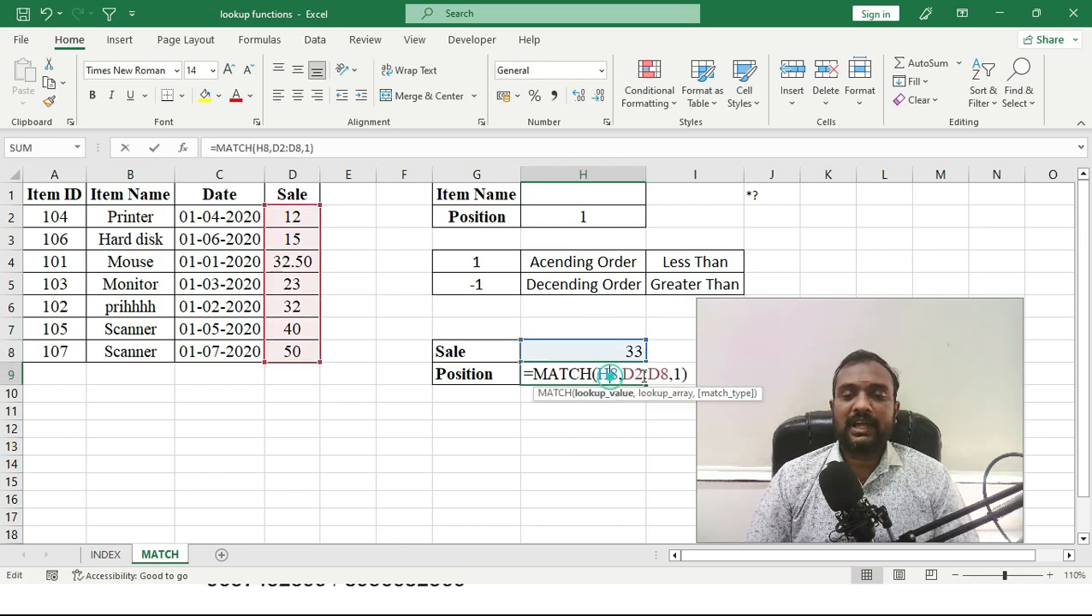
{"action": "left_click", "coordinate": [674, 374]}
{"action": "type", "text": "-"}
{"action": "key", "text": "Return"}
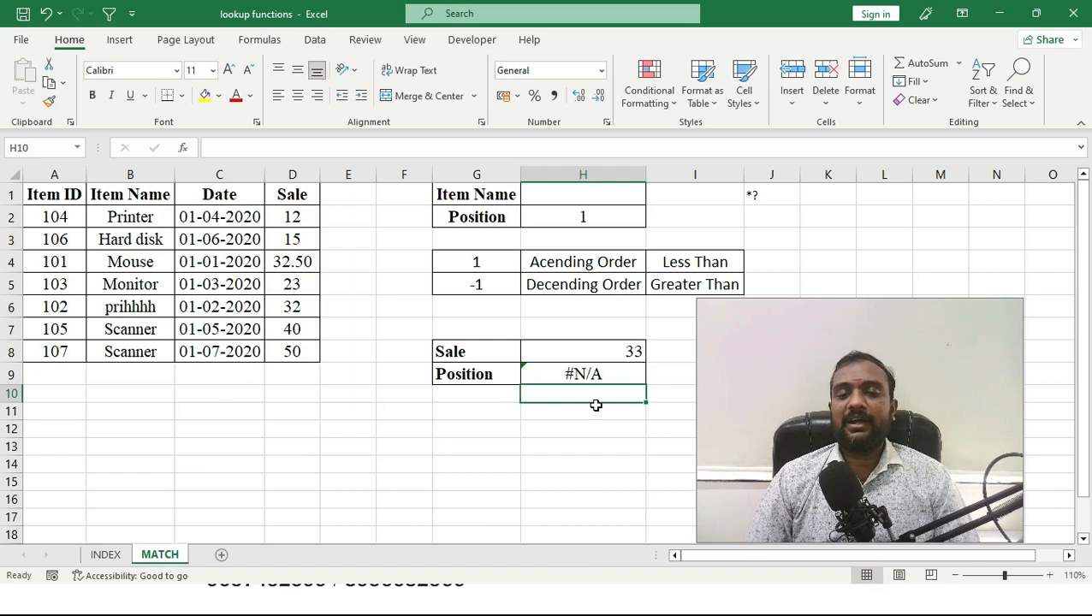
{"action": "left_click", "coordinate": [583, 381]}
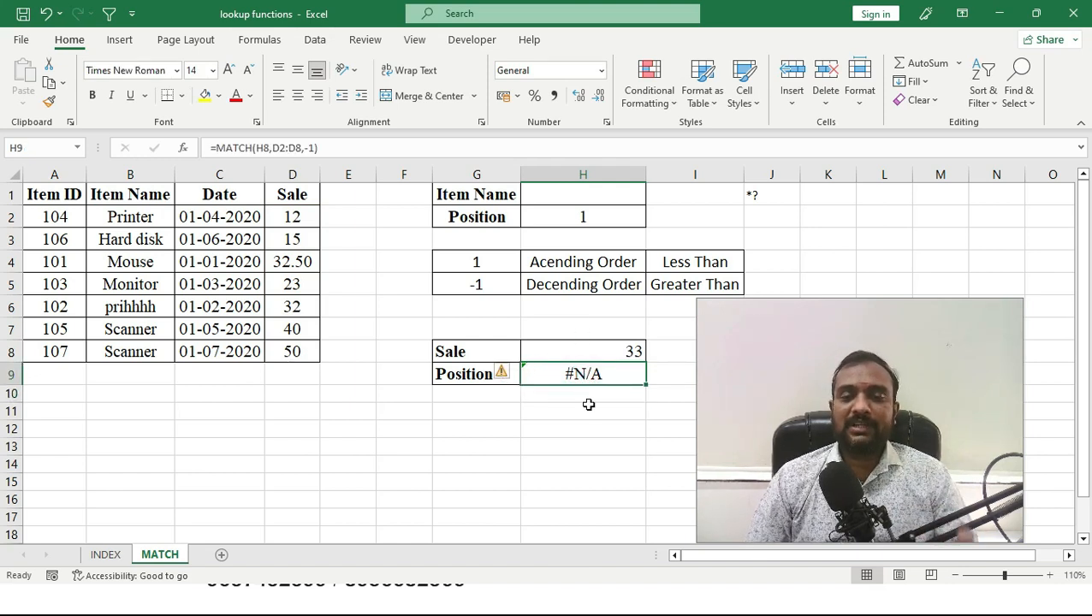
{"action": "left_click", "coordinate": [680, 290]}
{"action": "left_click", "coordinate": [484, 287]}
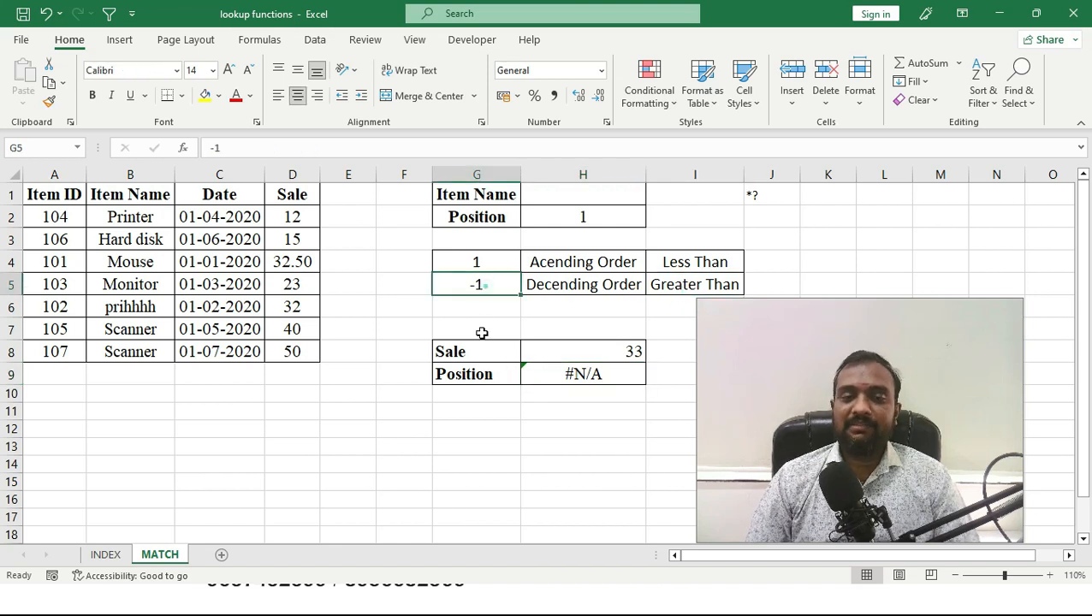
{"action": "left_click", "coordinate": [570, 377]}
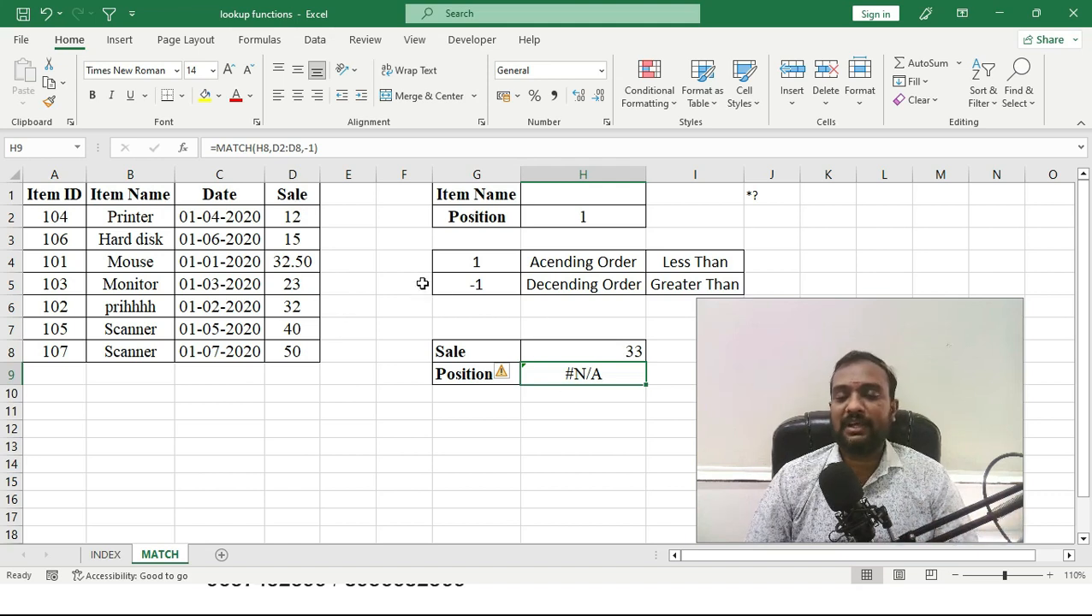
Sort the item table by Sale from largest to smallest, expanding the selection to include the adjacent columns
{"action": "left_click_drag", "start_coordinate": [293, 212], "coordinate": [293, 348]}
{"action": "left_click", "coordinate": [999, 117]}
{"action": "left_click", "coordinate": [1018, 147]}
{"action": "left_click", "coordinate": [794, 177]}
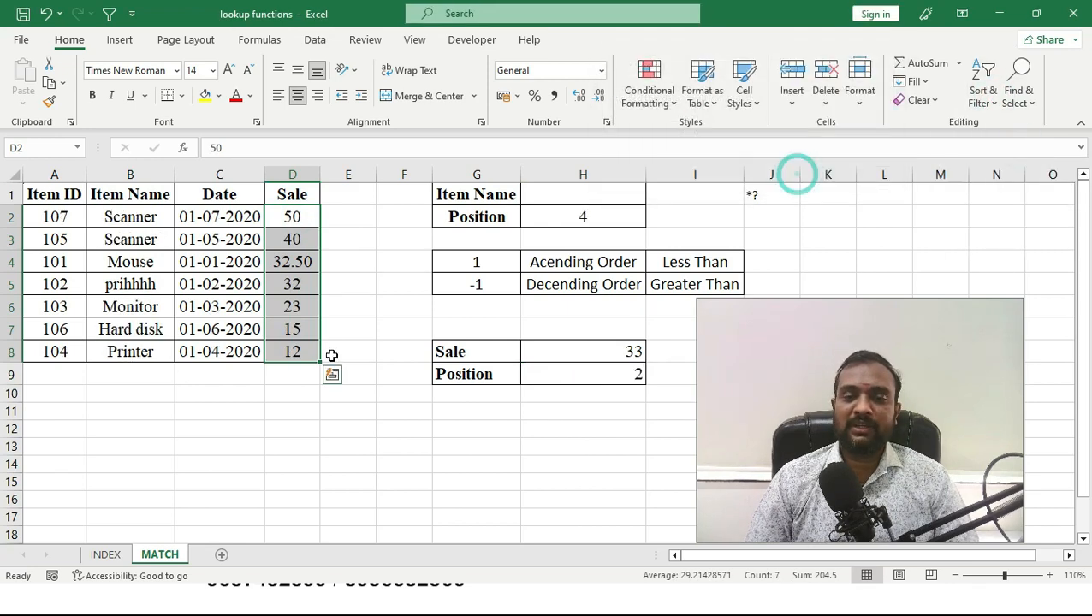
Compare the lookup value in H8 and the position in H9 with the descending Sale values at the start of column D
{"action": "left_click", "coordinate": [296, 221]}
{"action": "left_click", "coordinate": [591, 372]}
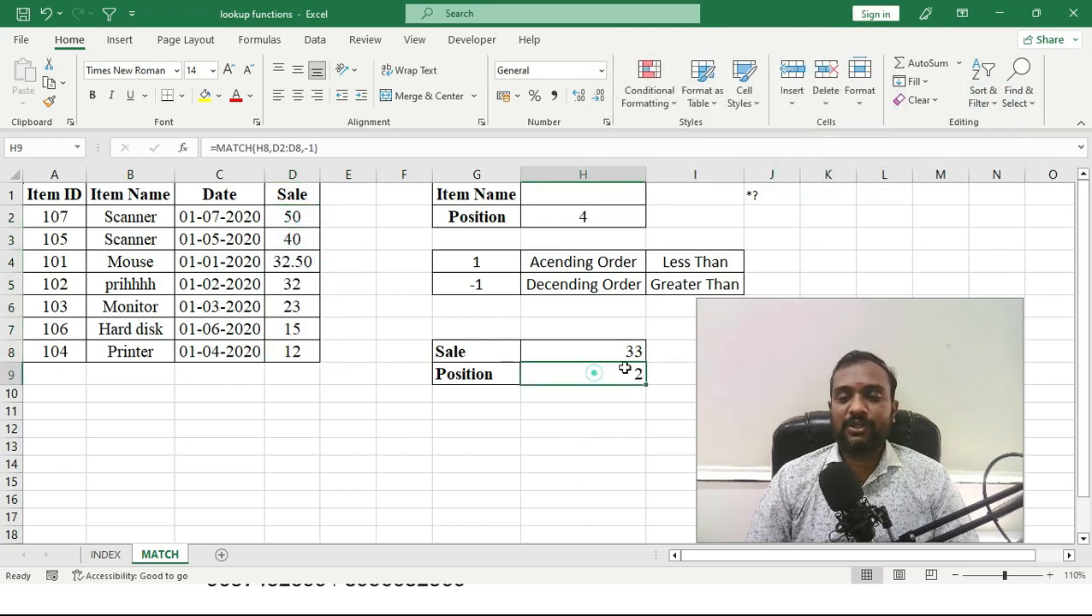
{"action": "left_click", "coordinate": [632, 351]}
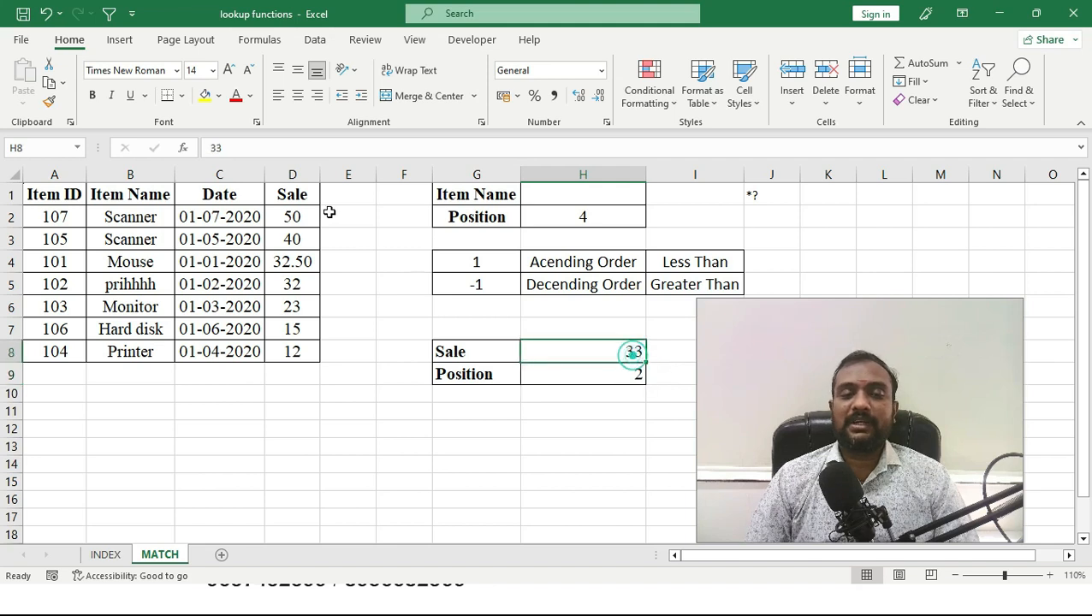
{"action": "left_click", "coordinate": [288, 240]}
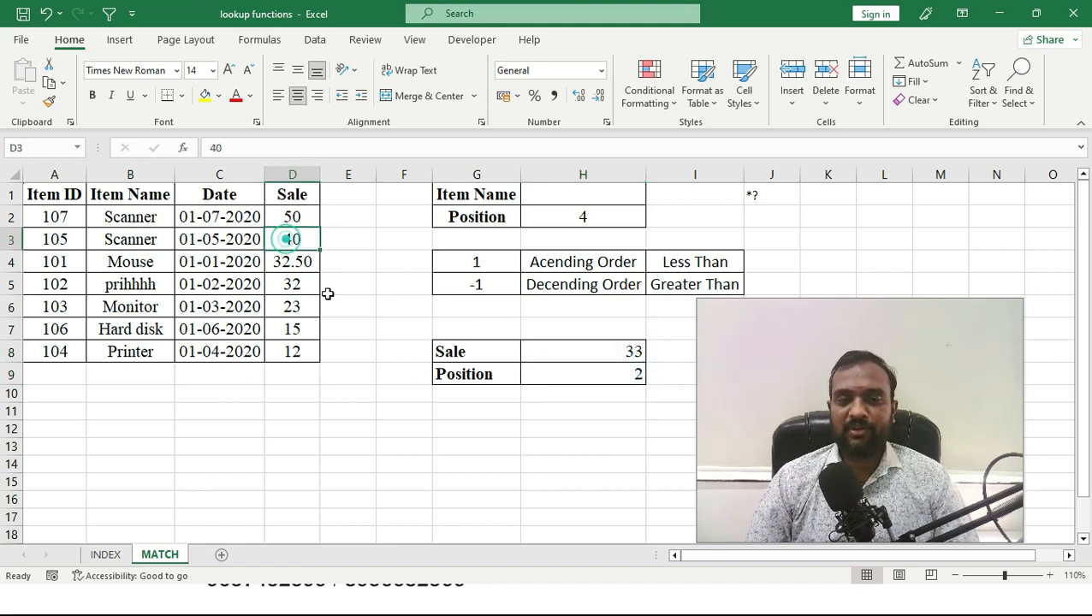
{"action": "left_click", "coordinate": [605, 372]}
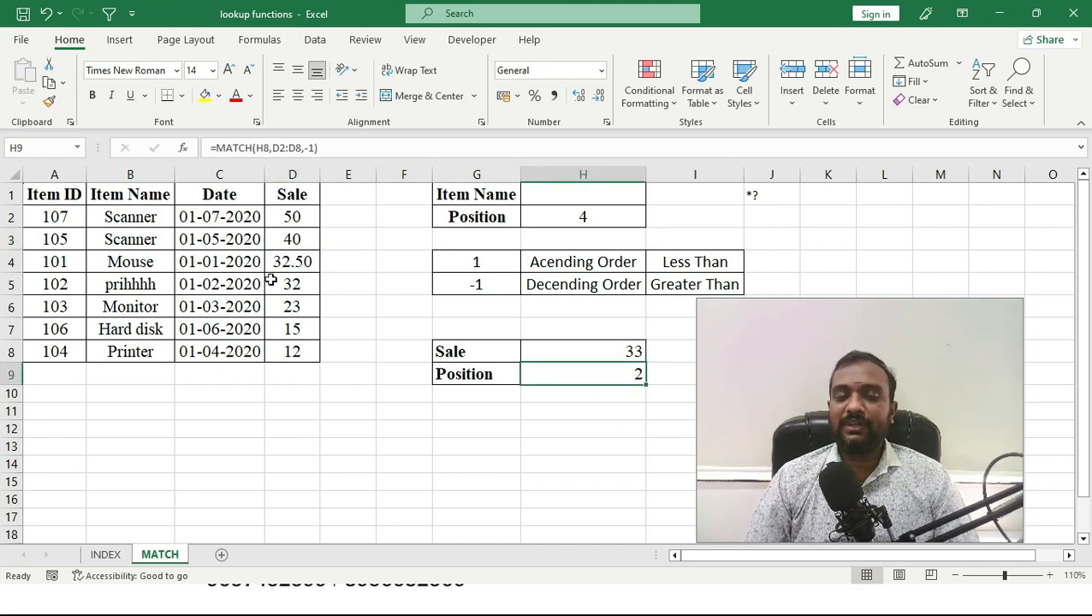
{"action": "left_click", "coordinate": [284, 255]}
{"action": "left_click", "coordinate": [291, 192]}
{"action": "left_click", "coordinate": [291, 255]}
{"action": "left_click", "coordinate": [292, 195]}
{"action": "left_click", "coordinate": [287, 219]}
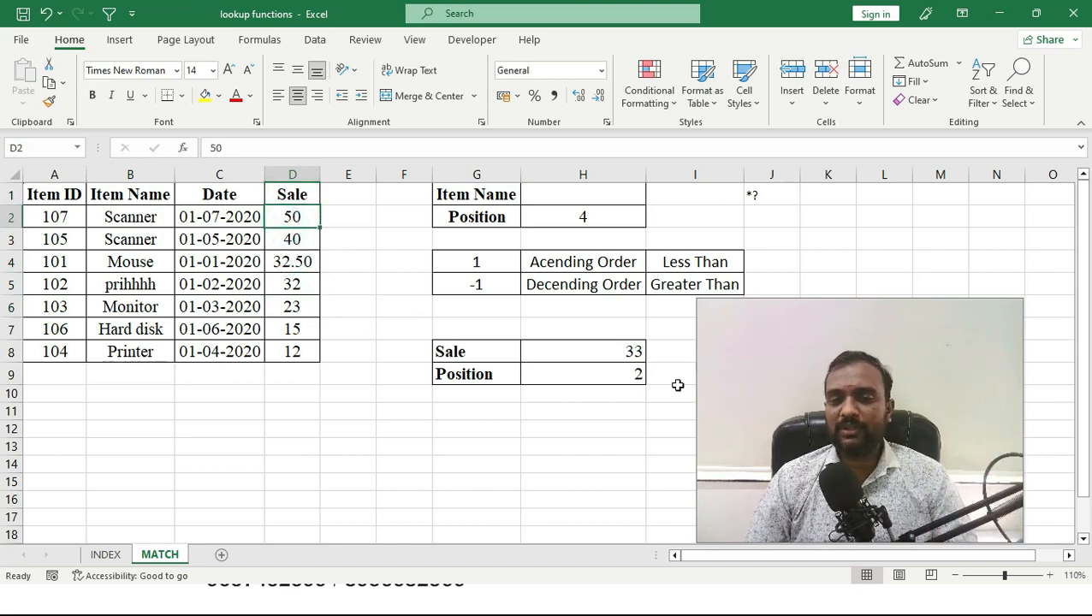
Review the less-than and greater-than notes for match types 1 and -1 against the formula in H9 and the sorted Sale values
{"action": "left_click", "coordinate": [668, 262]}
{"action": "left_click", "coordinate": [670, 288]}
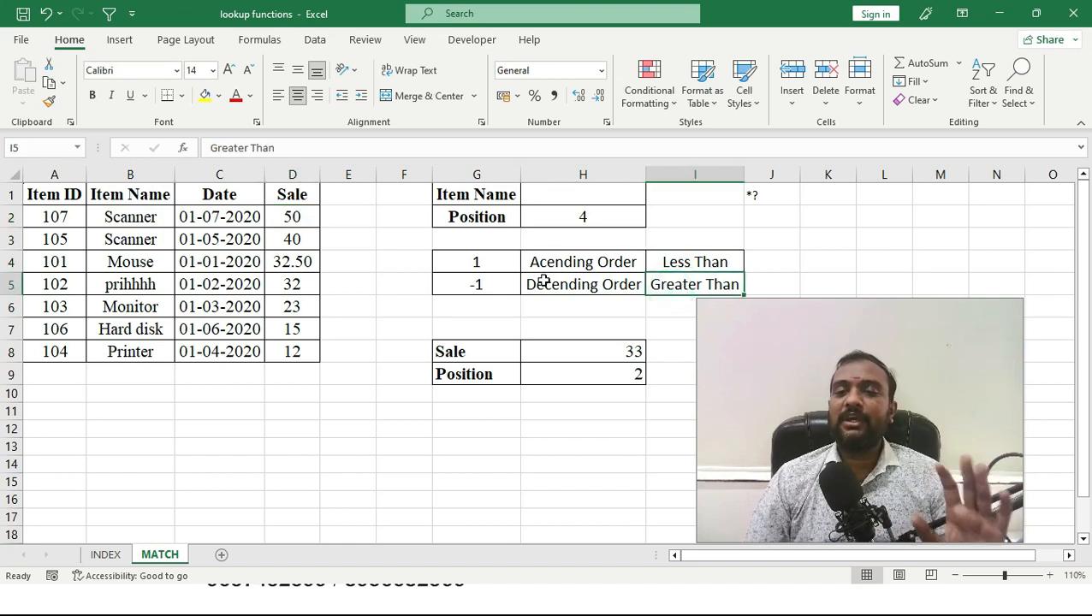
{"action": "left_click", "coordinate": [604, 374]}
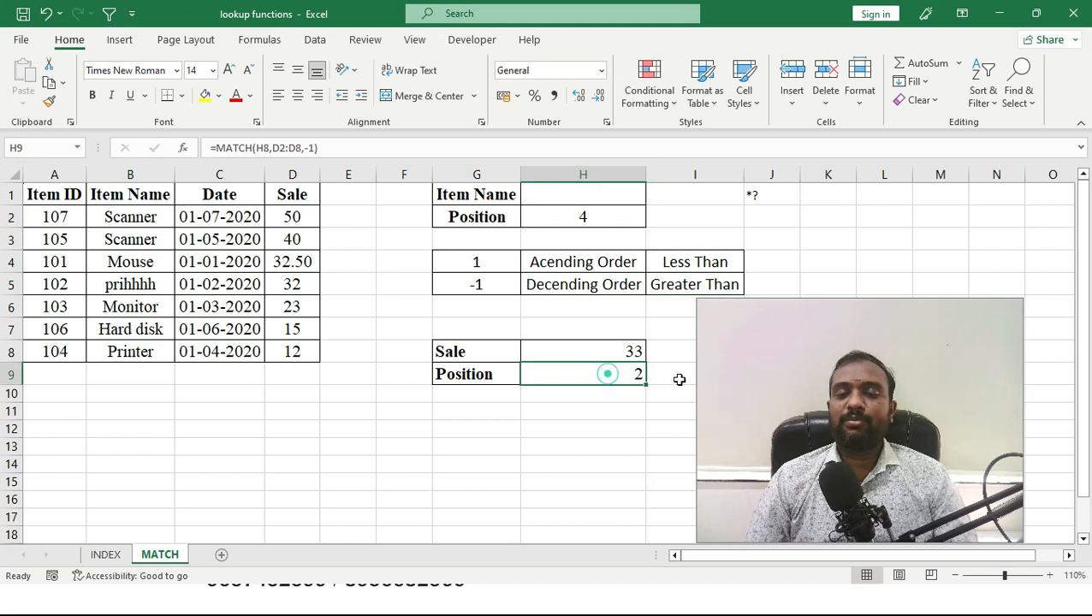
{"action": "left_click", "coordinate": [569, 432]}
{"action": "left_click", "coordinate": [583, 378]}
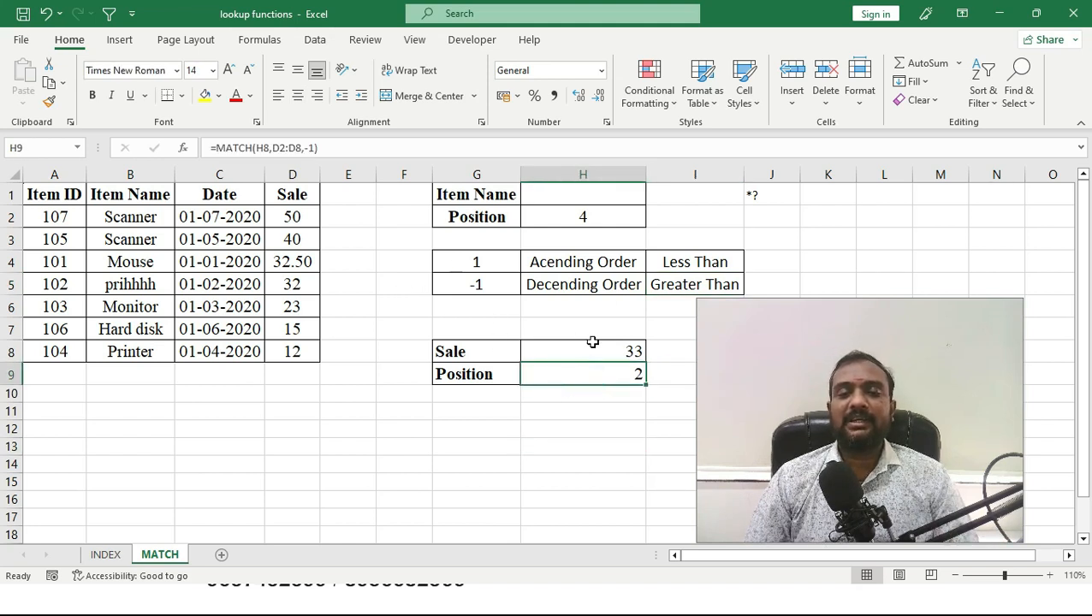
{"action": "left_click", "coordinate": [628, 358]}
{"action": "left_click", "coordinate": [615, 373]}
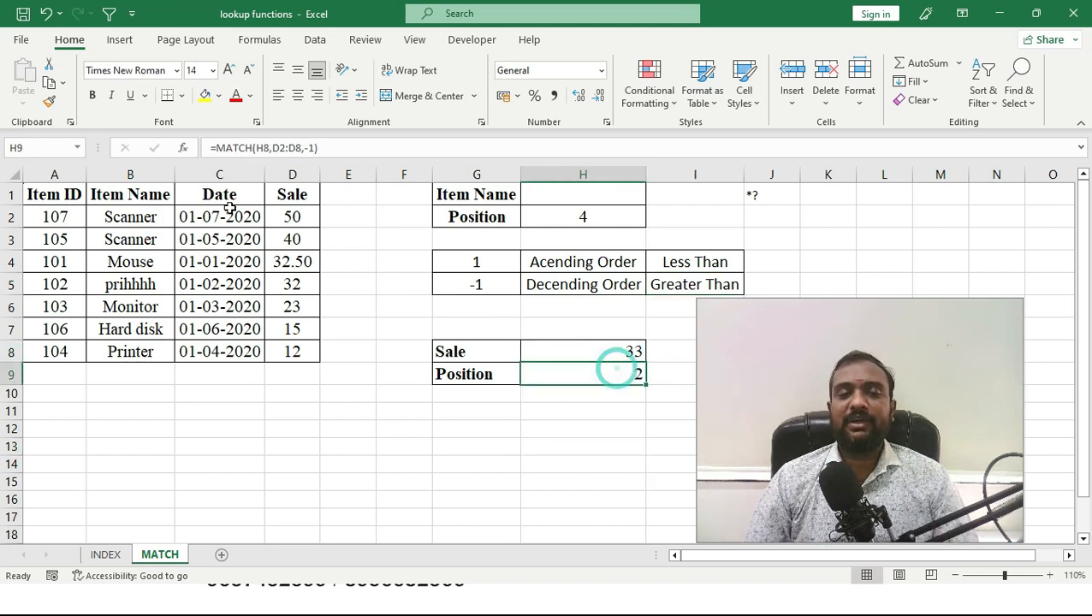
{"action": "left_click", "coordinate": [288, 242]}
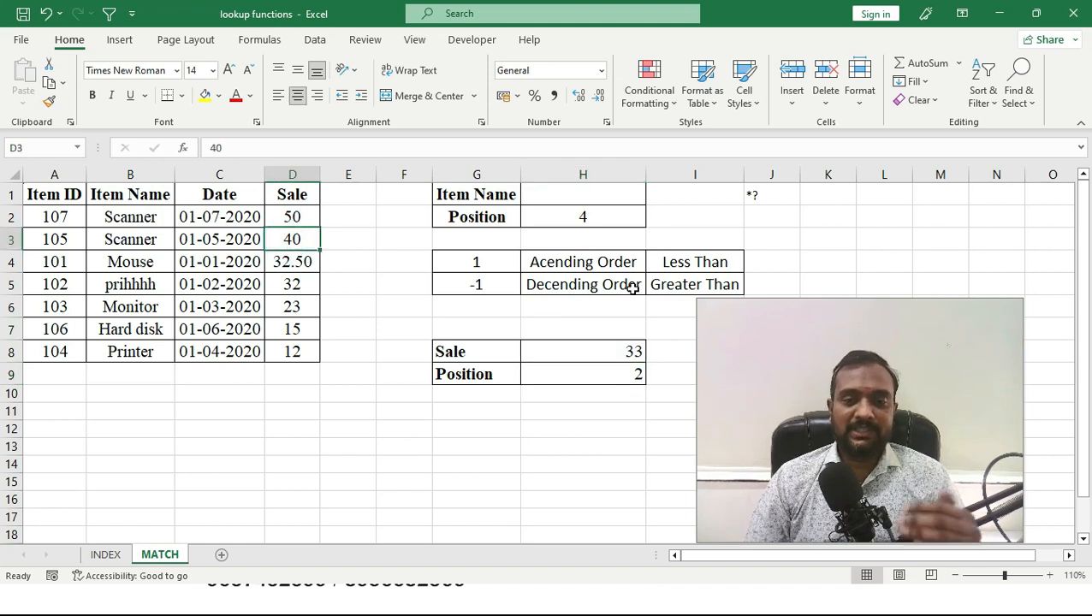
{"action": "left_click", "coordinate": [681, 264]}
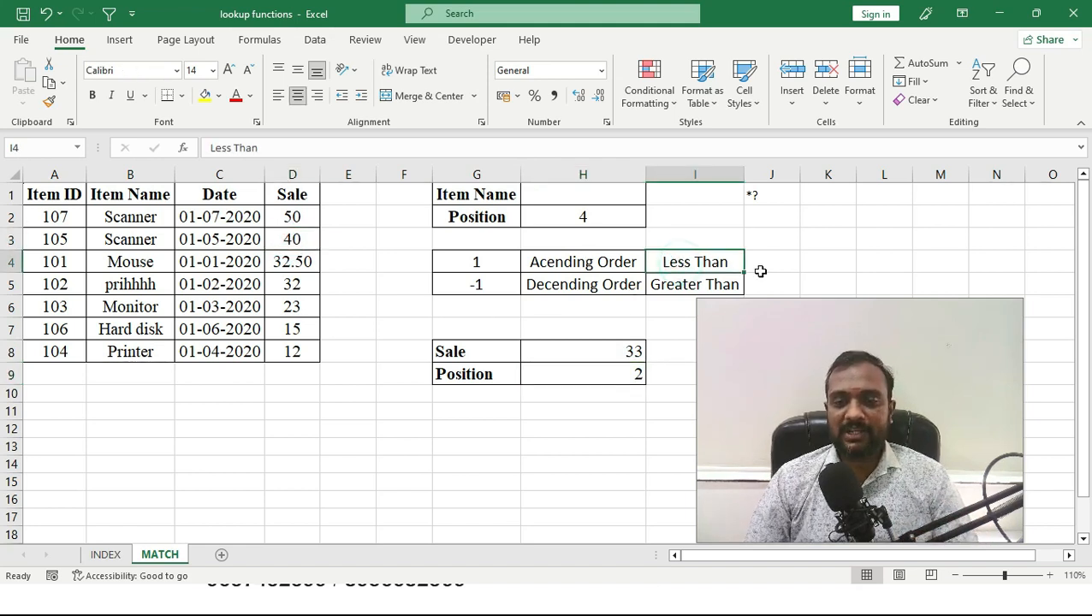
{"action": "left_click", "coordinate": [591, 271]}
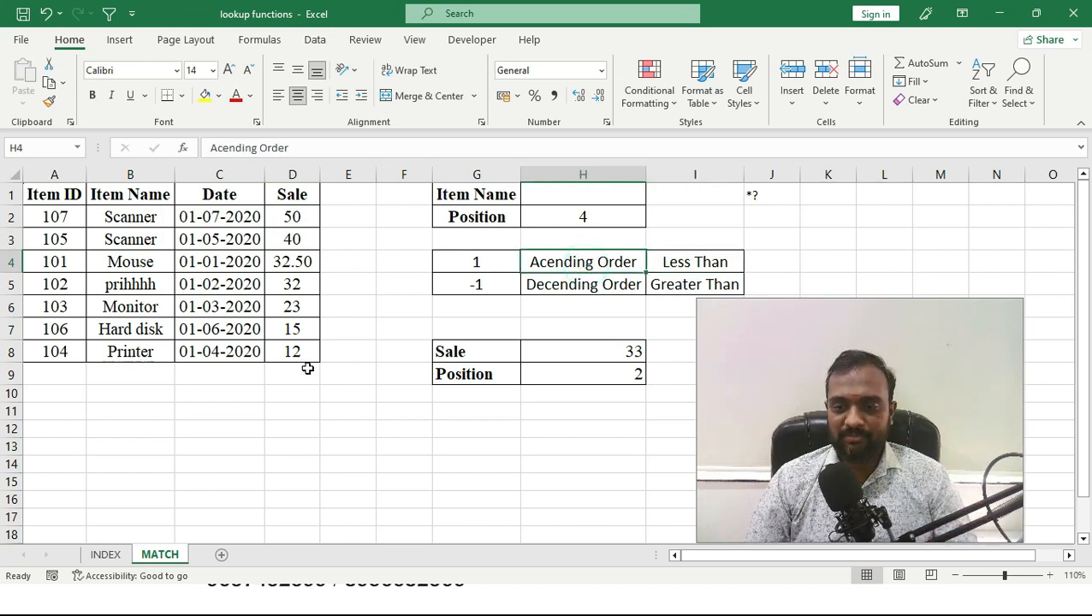
{"action": "left_click", "coordinate": [704, 263]}
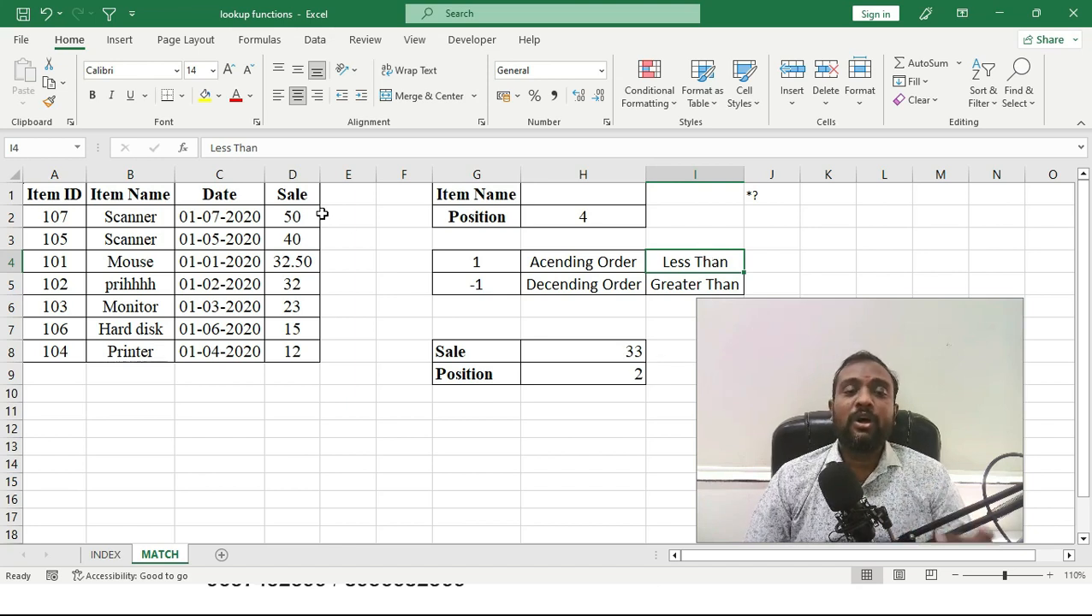
{"action": "left_click", "coordinate": [674, 289]}
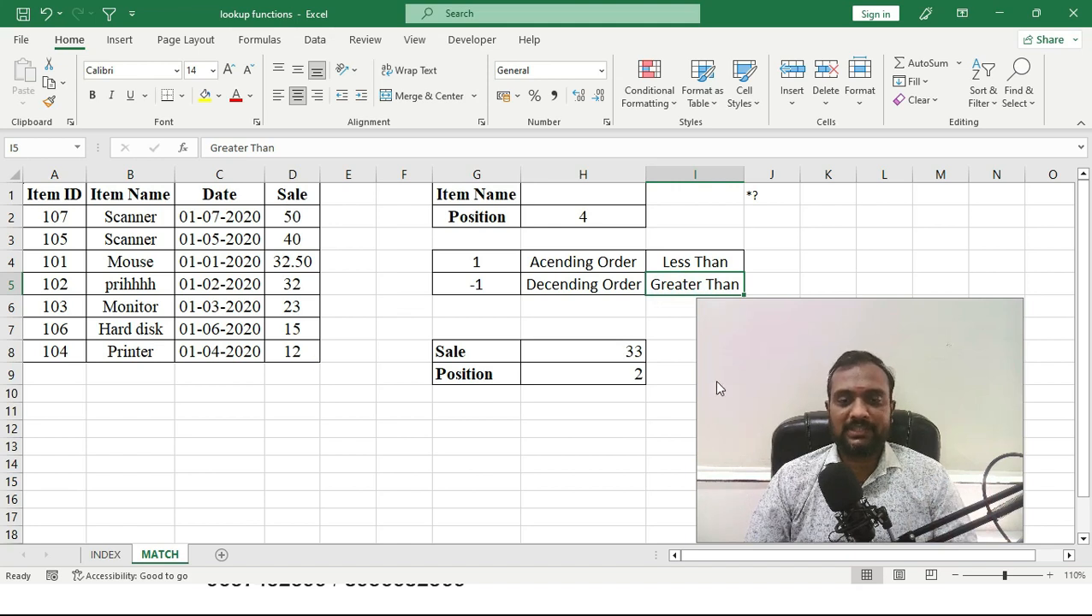
{"action": "left_click", "coordinate": [495, 284]}
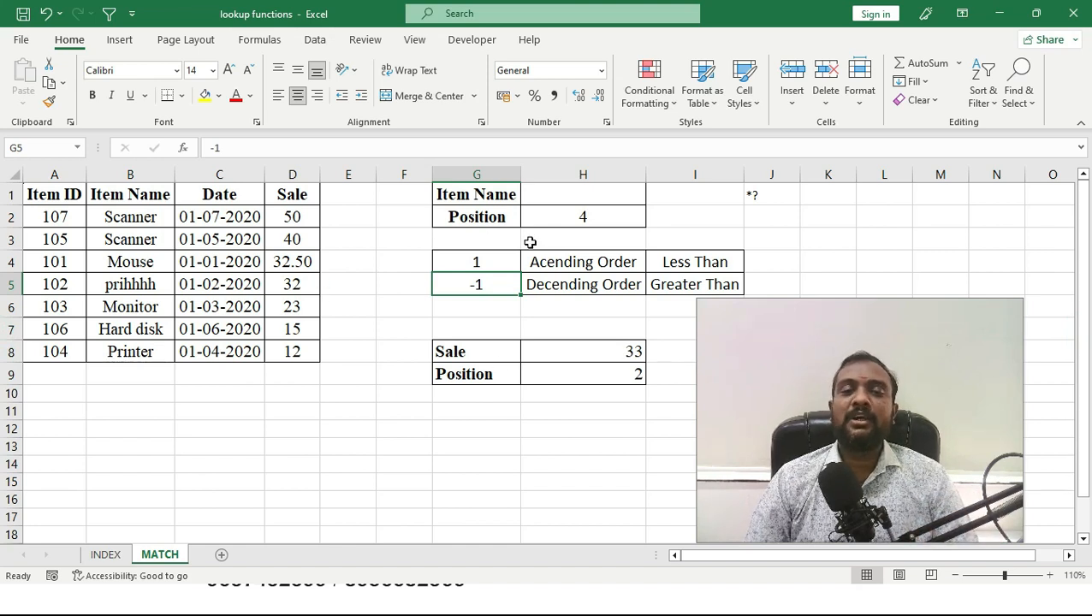
Review the wildcard formula =MATCH("pri*",B2:B8,0) in H2 and the order of the item names in B2:B8
{"action": "double_click", "coordinate": [564, 217]}
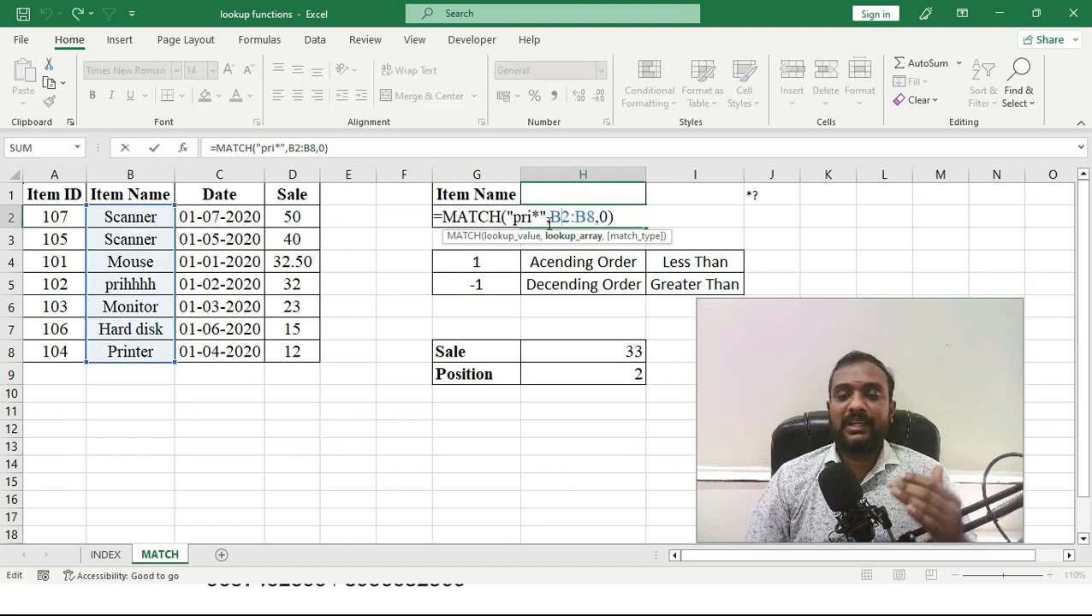
{"action": "left_click", "coordinate": [538, 217]}
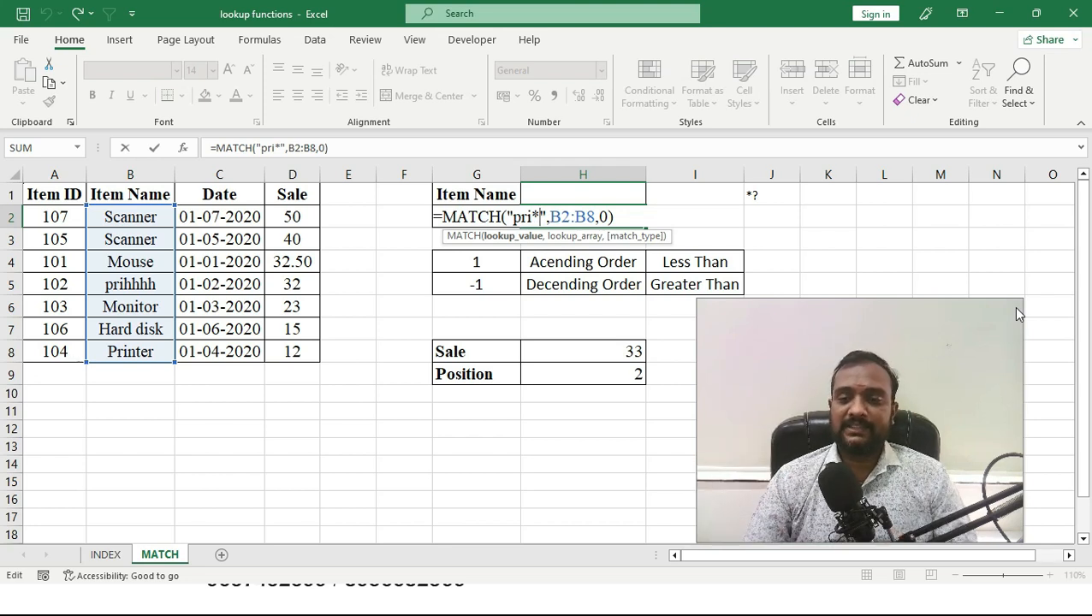
{"action": "key", "text": "Return"}
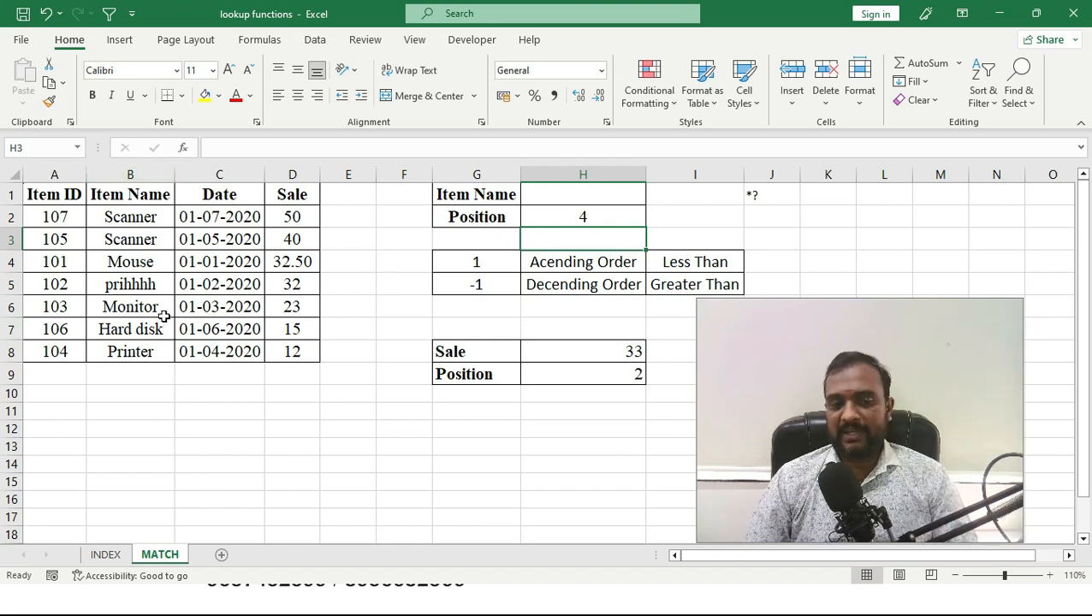
{"action": "left_click", "coordinate": [130, 219]}
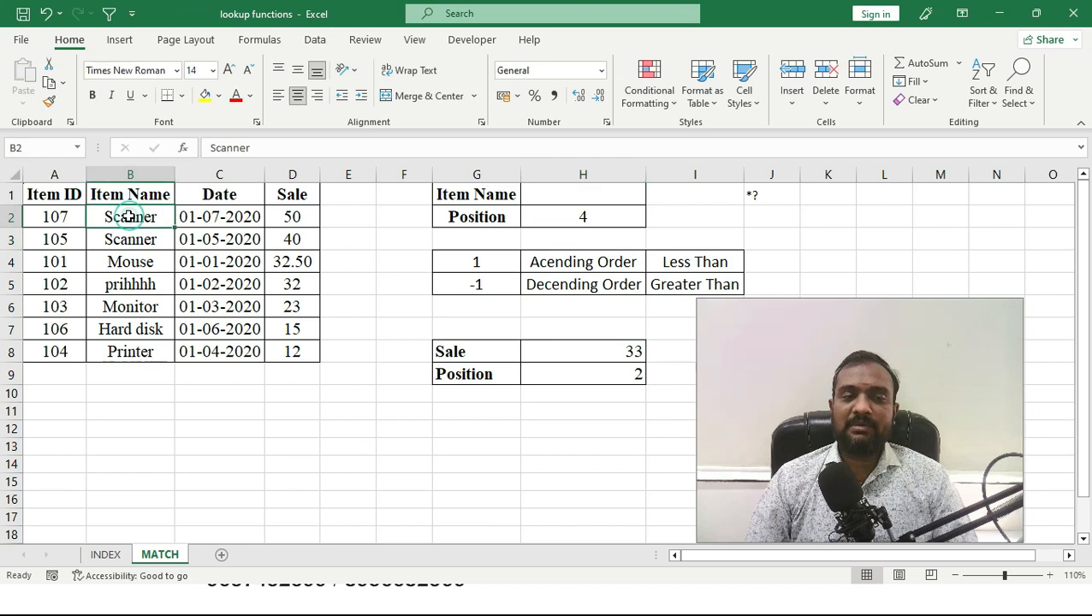
{"action": "left_click", "coordinate": [130, 240]}
{"action": "left_click", "coordinate": [144, 216]}
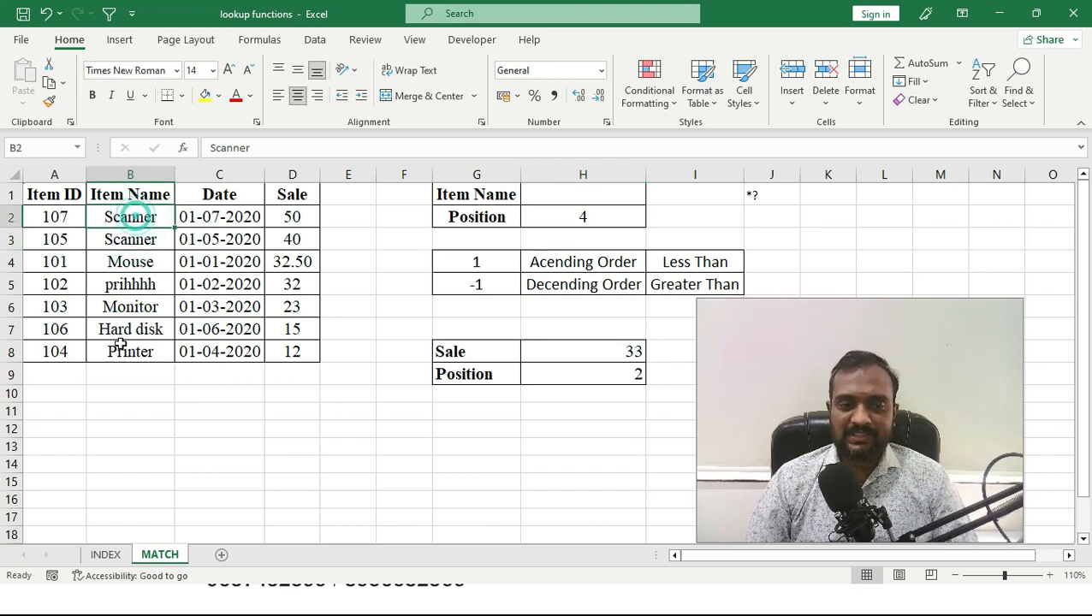
{"action": "left_click_drag", "start_coordinate": [125, 359], "coordinate": [146, 211]}
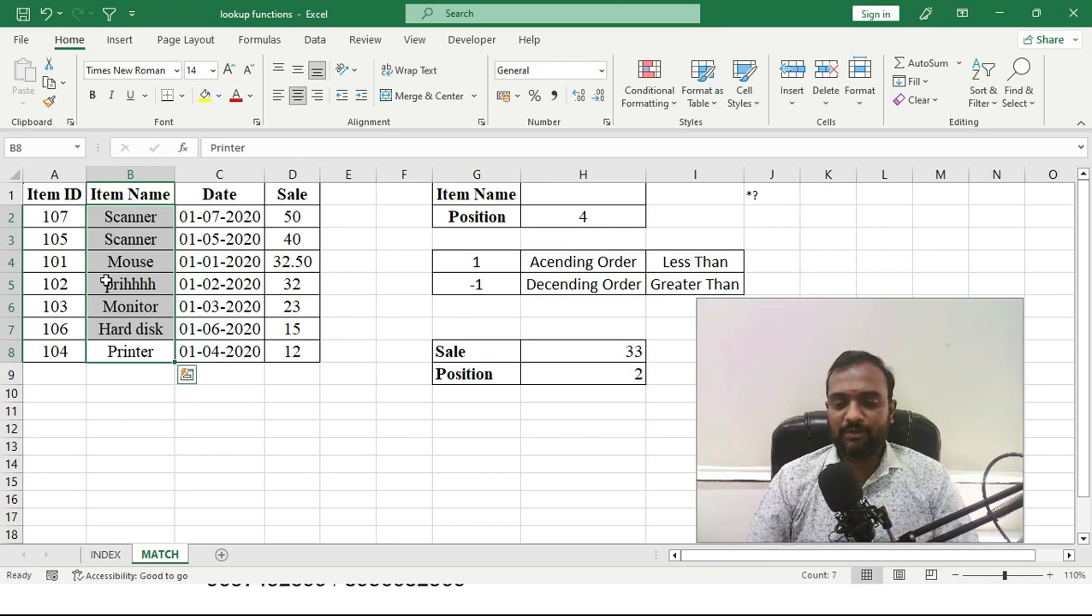
Switch to the PowerPoint slide show and advance to the closing Thank You slide
{"action": "key", "text": "alt+Tab"}
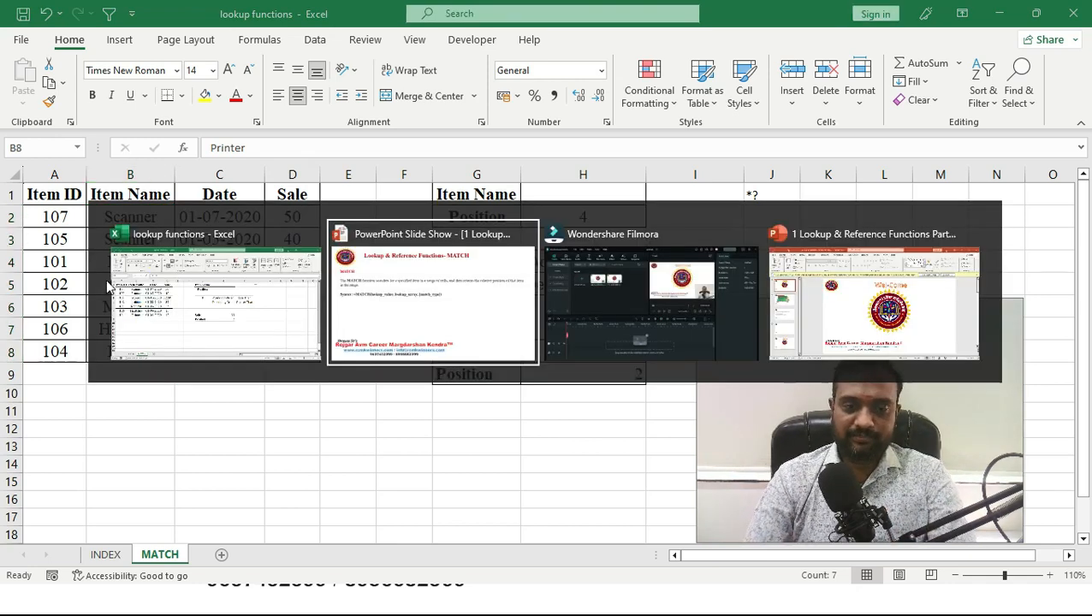
{"action": "key", "text": "Right"}
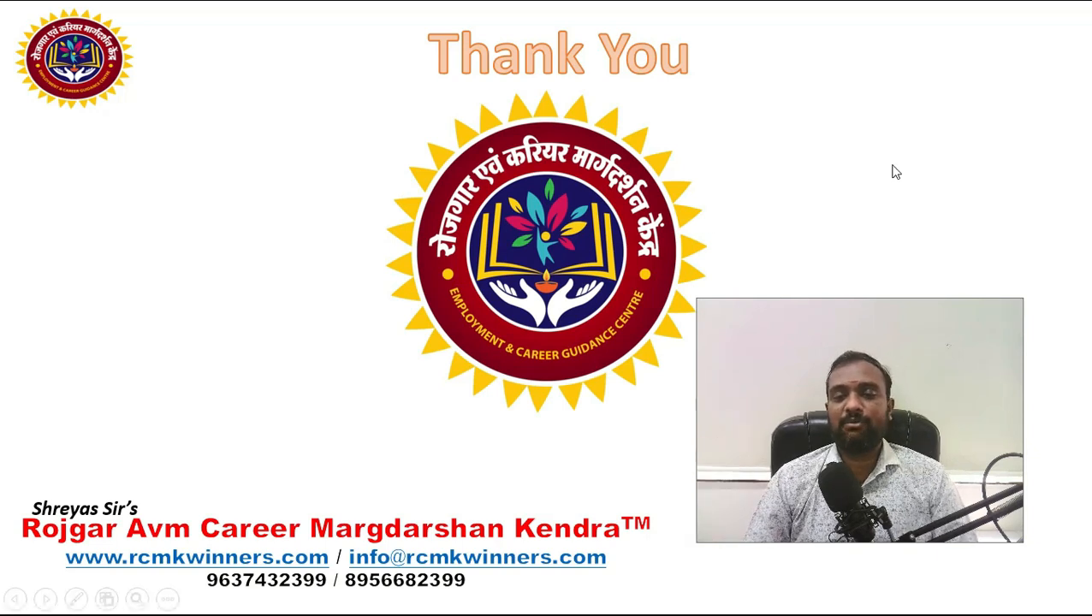
{"action": "left_click_drag", "start_coordinate": [896, 407], "coordinate": [925, 459]}
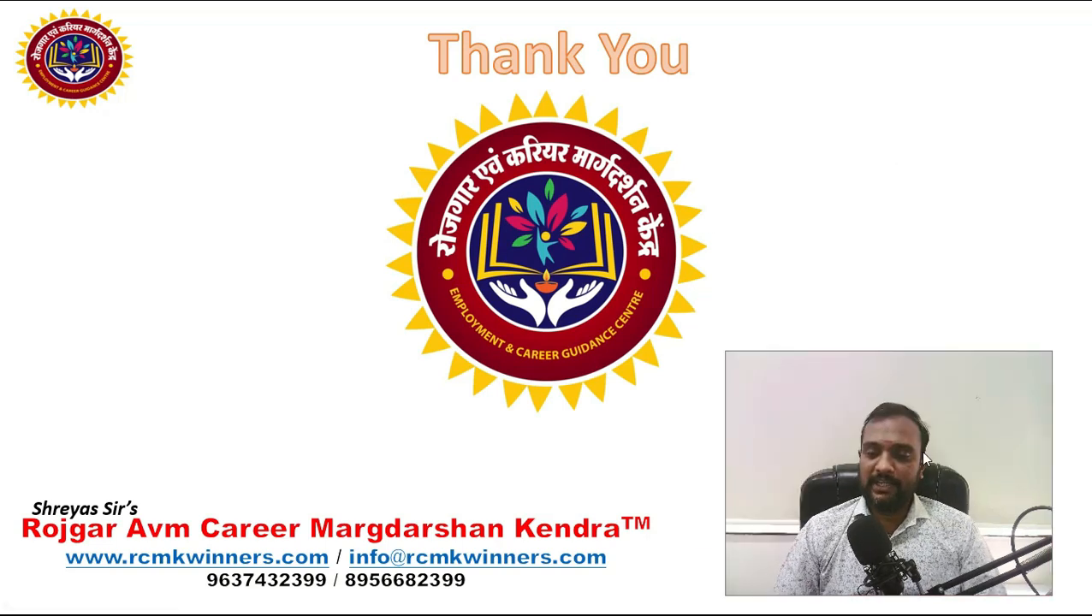
{"action": "left_click", "coordinate": [929, 434]}
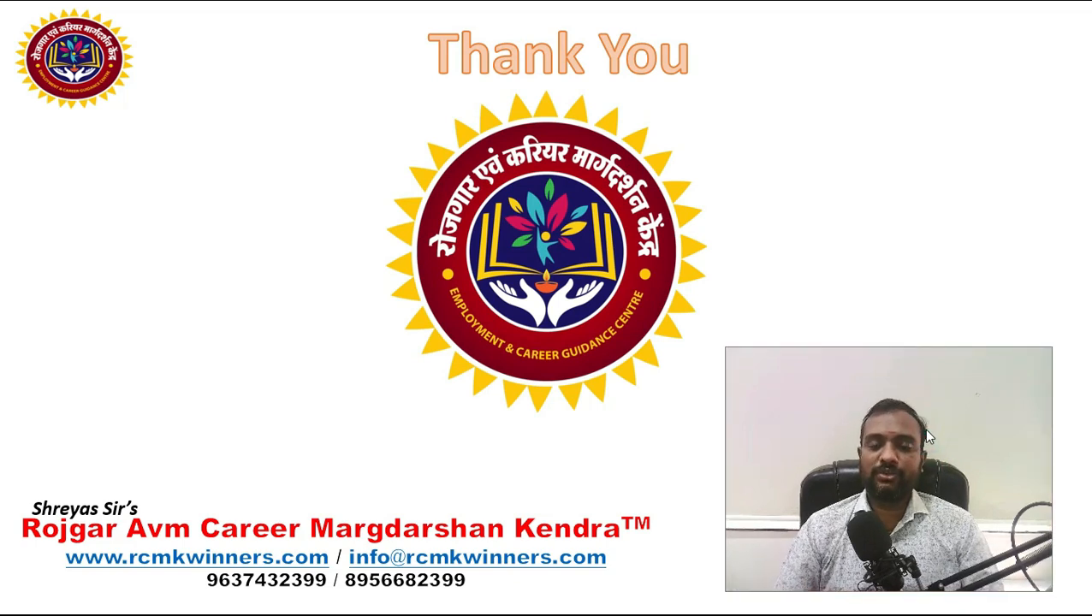